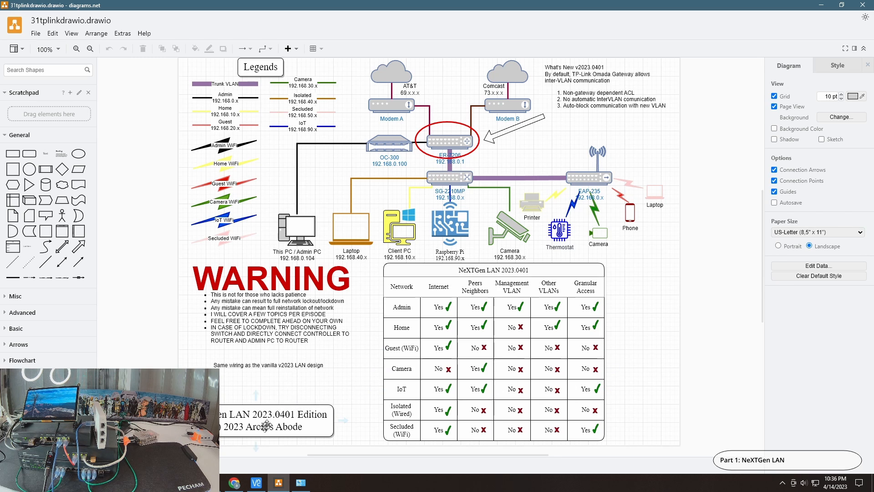
Switch to the browser and display the Switch ACL list of the local Omada Controller session at 192.168.0.100
mouse_move(238, 482)
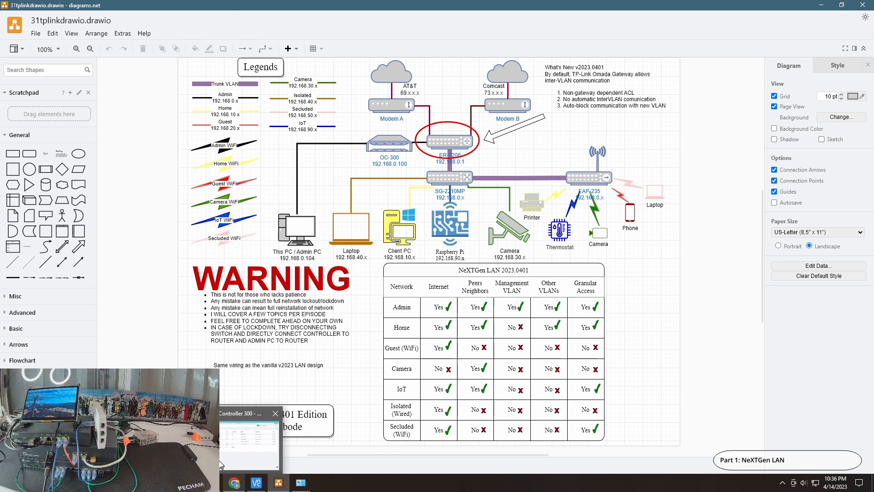
left_click(220, 464)
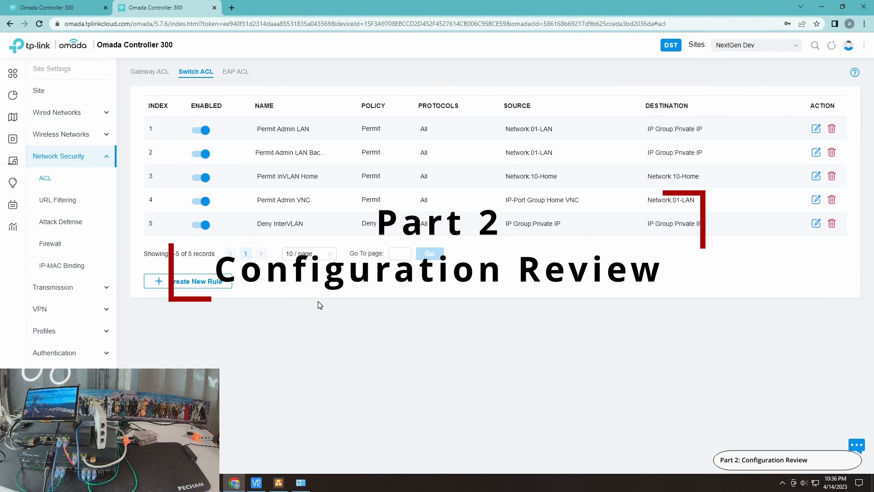
left_click(54, 6)
left_click(155, 8)
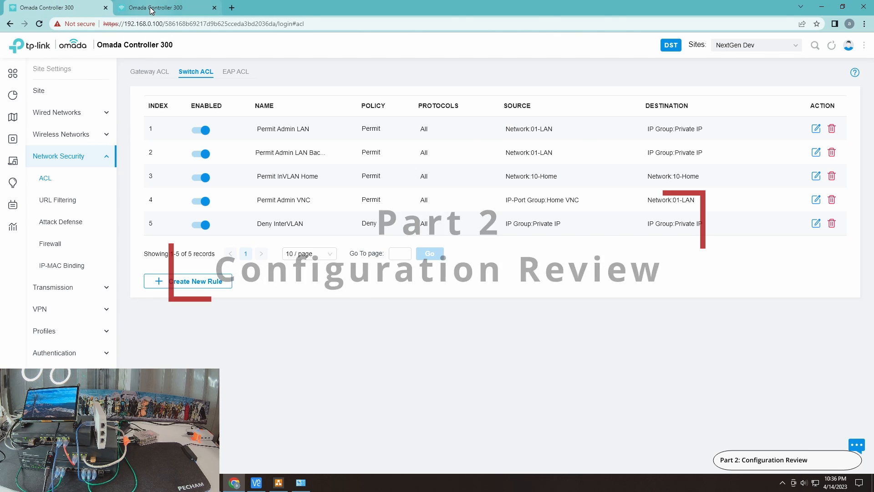
left_click(81, 8)
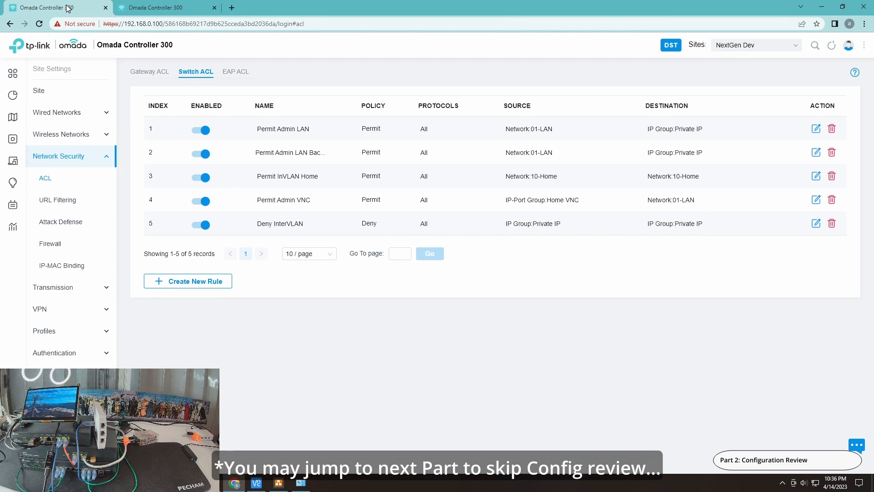
Disable the Deny InterVLAN switch rule and test the VNC connection to 192.168.10.100
left_click(256, 482)
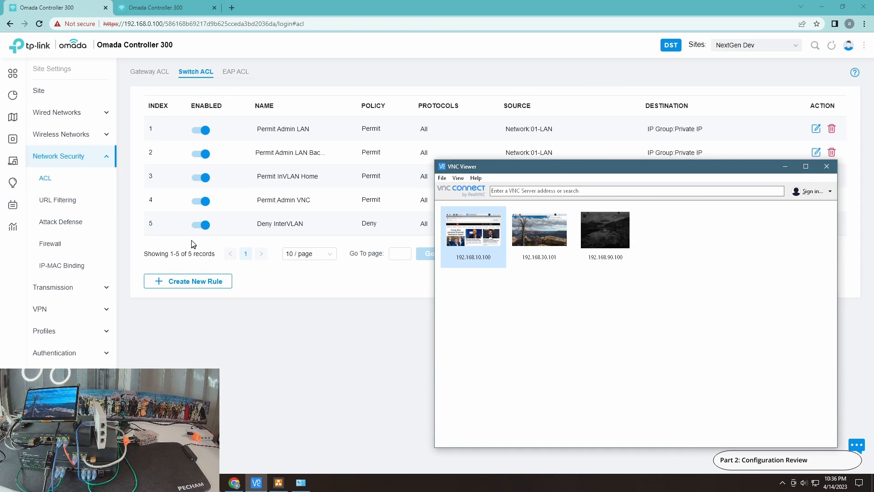
left_click(197, 224)
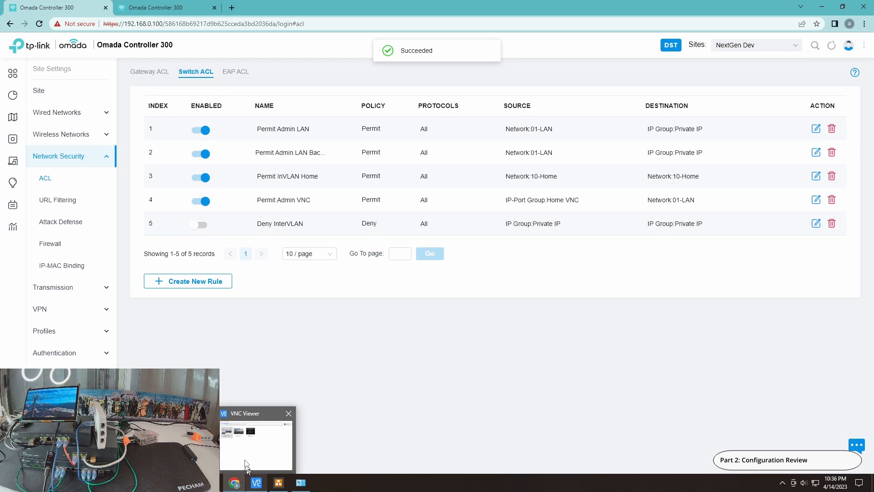
left_click(253, 484)
double_click(464, 247)
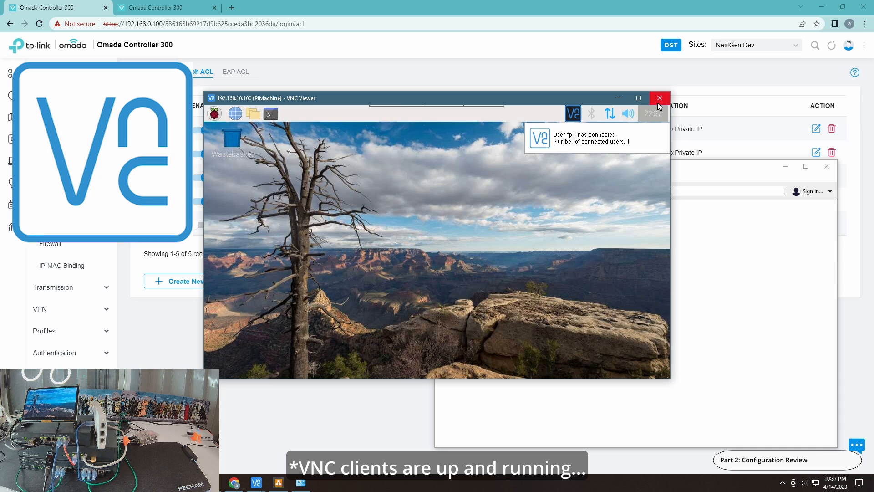
left_click(658, 103)
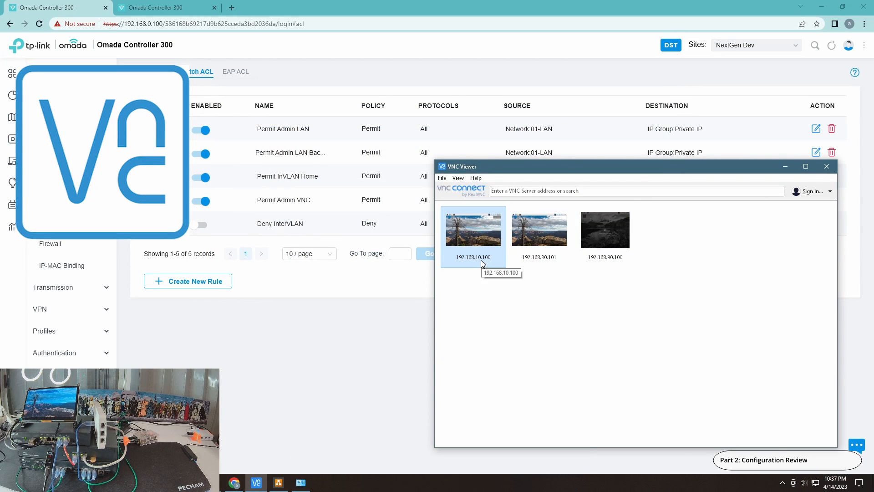
Test the VNC connection to 192.168.90.100 and re-enable the Deny InterVLAN switch rule
double_click(601, 239)
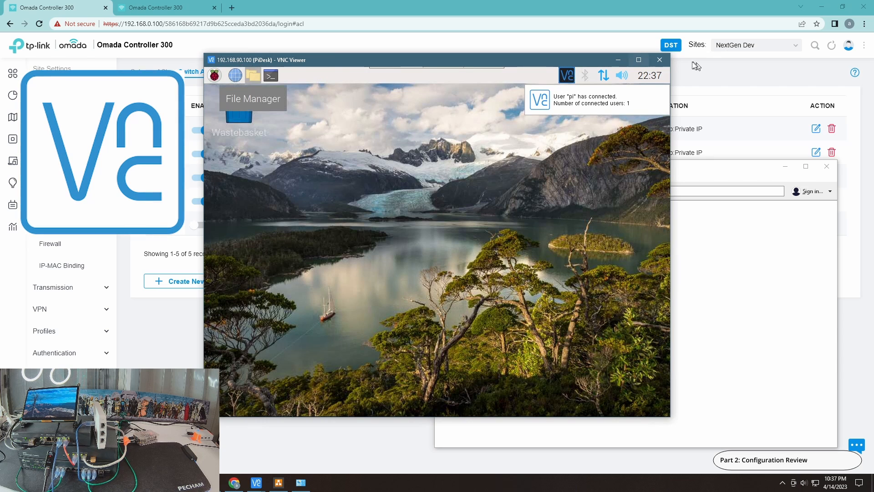
left_click(660, 59)
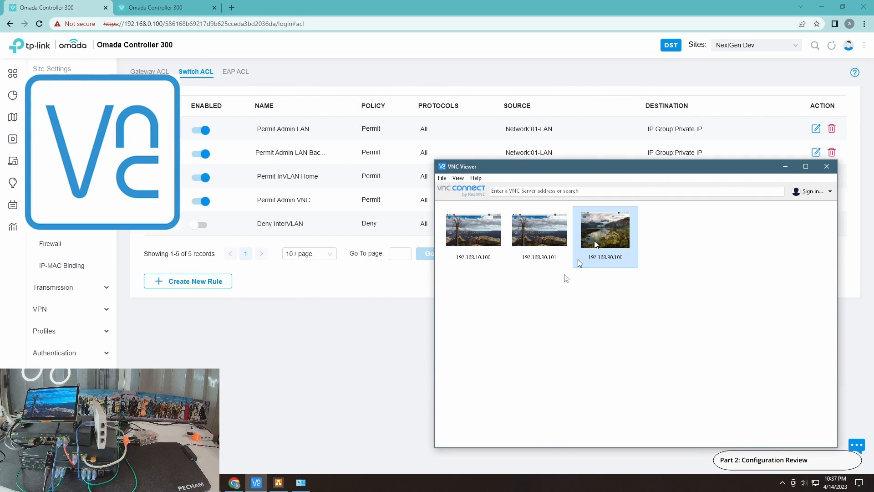
left_click(207, 228)
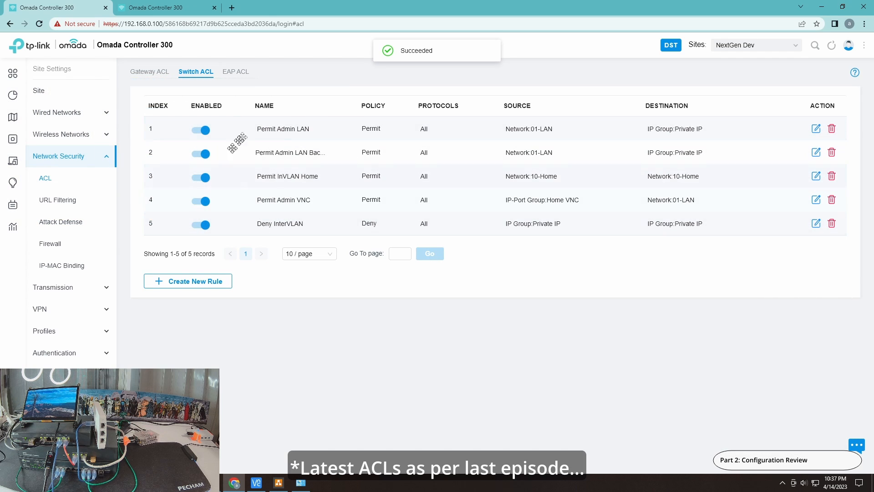
Review the gateway, EAP and switch access control lists
left_click(140, 73)
left_click(237, 74)
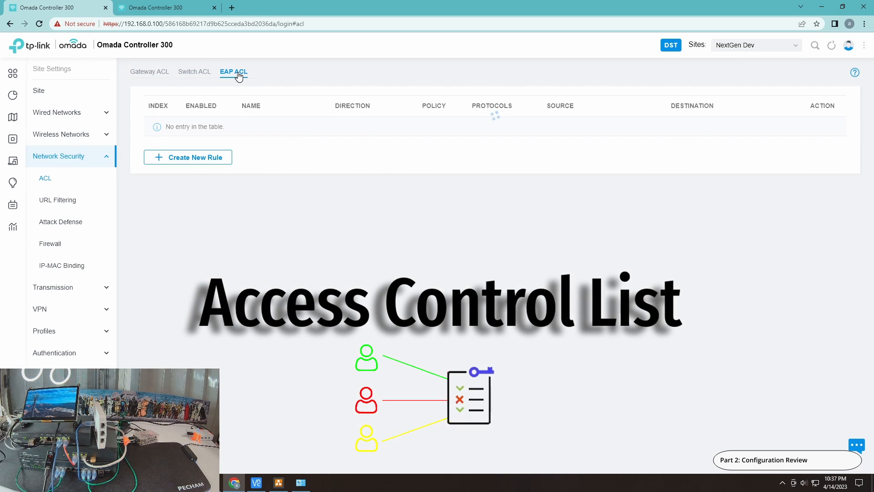
left_click(185, 74)
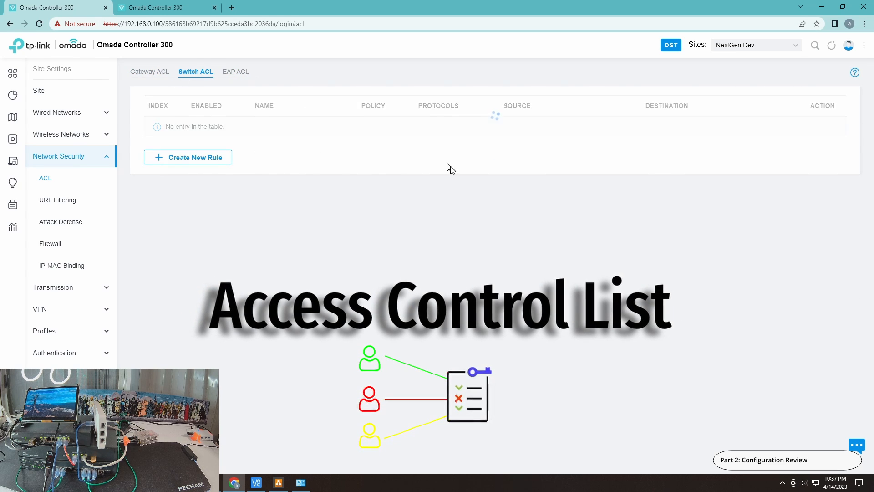
Review the wired LAN networks and the WLAN list, including the settings of the 20-Guest RF network
left_click(44, 114)
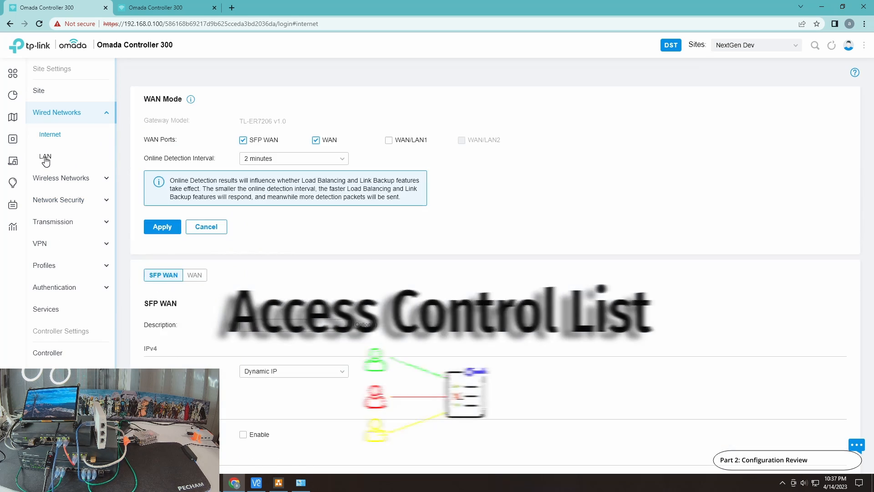
left_click(46, 158)
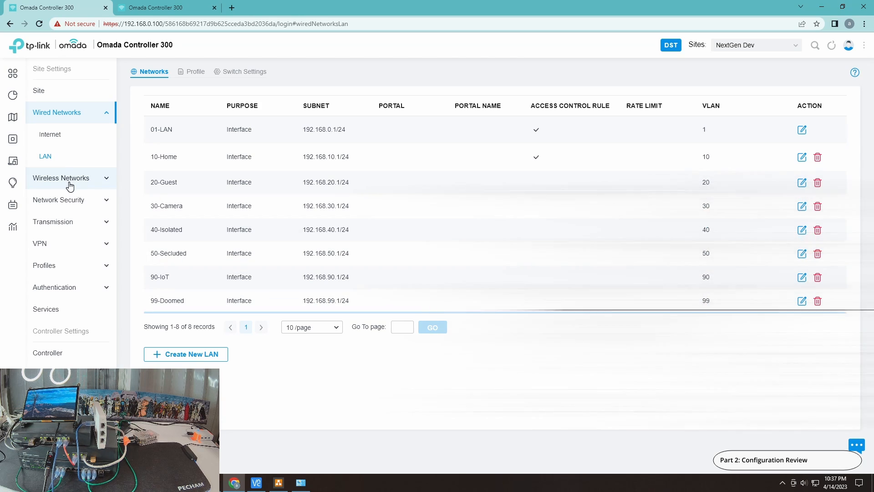
left_click(69, 182)
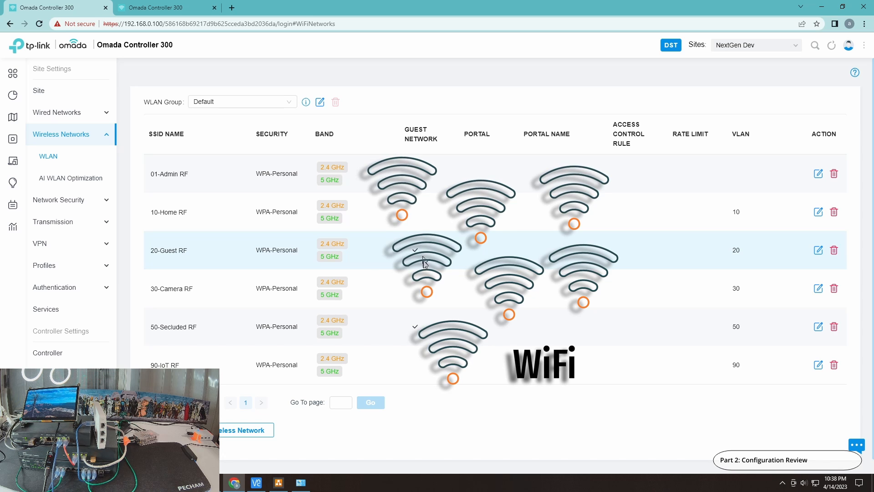
left_click(819, 251)
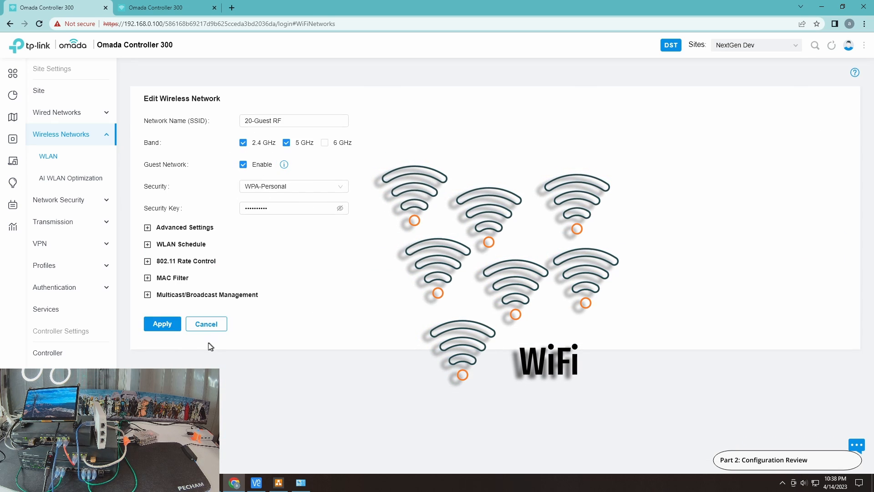
left_click(207, 324)
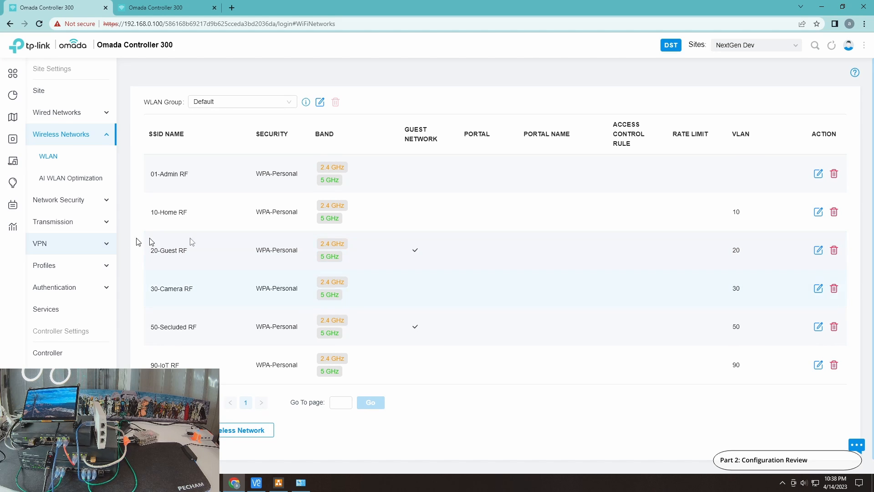
Review the group profiles and test the VNC connection to 192.168.10.100
left_click(46, 266)
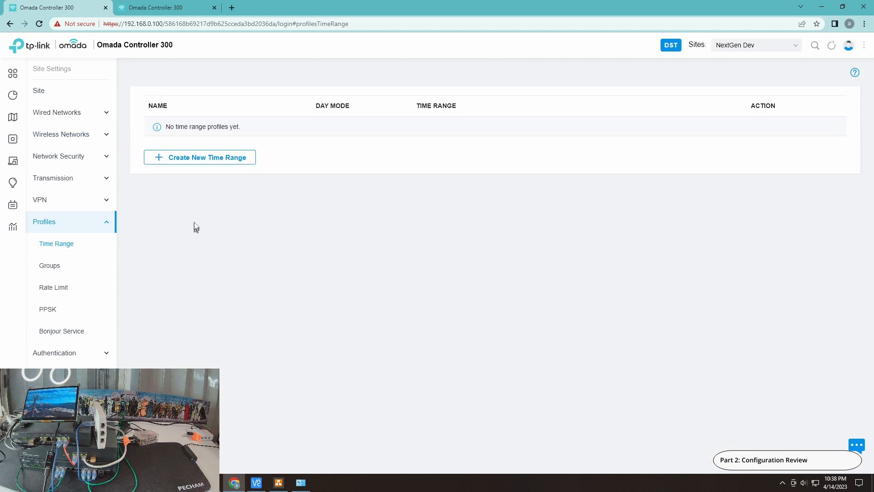
left_click(65, 269)
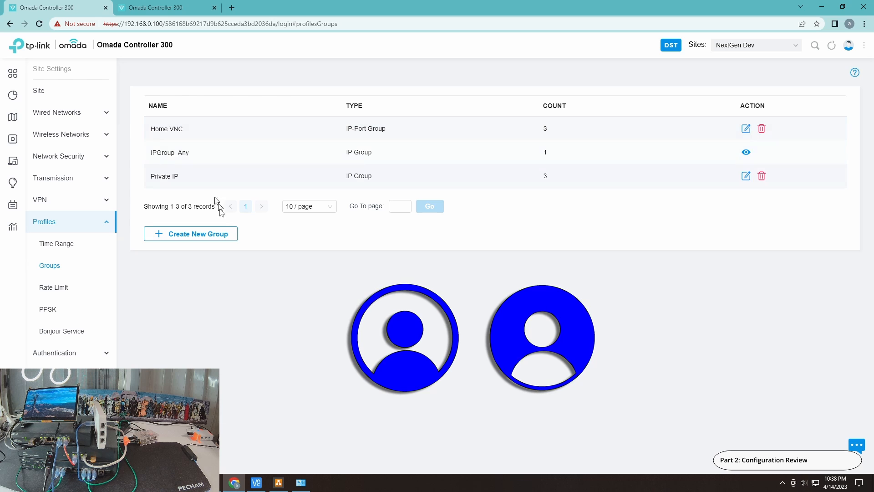
left_click(256, 482)
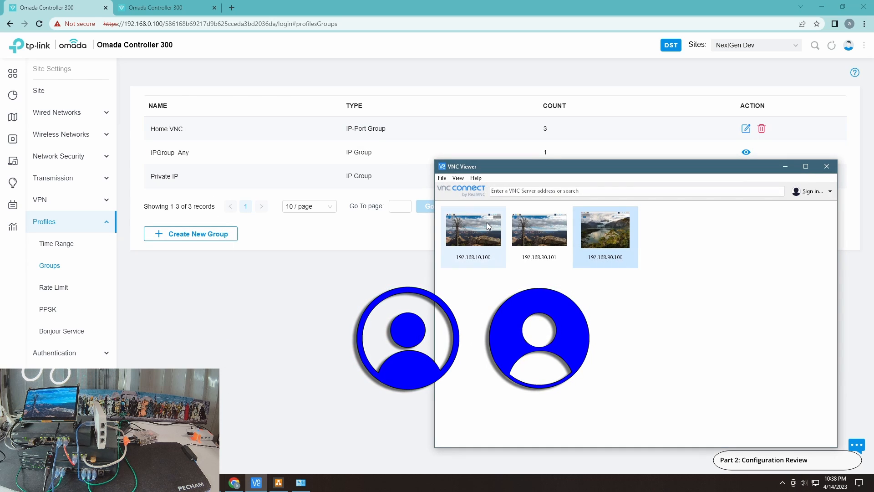
double_click(487, 223)
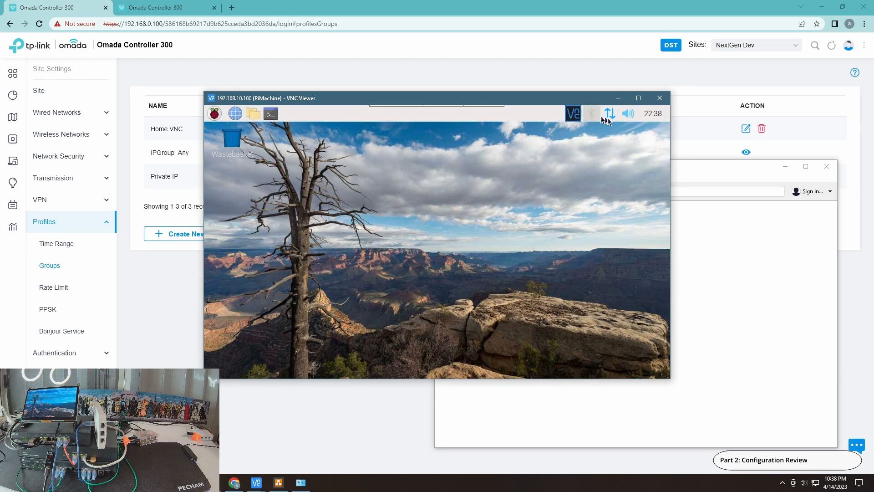
left_click(655, 100)
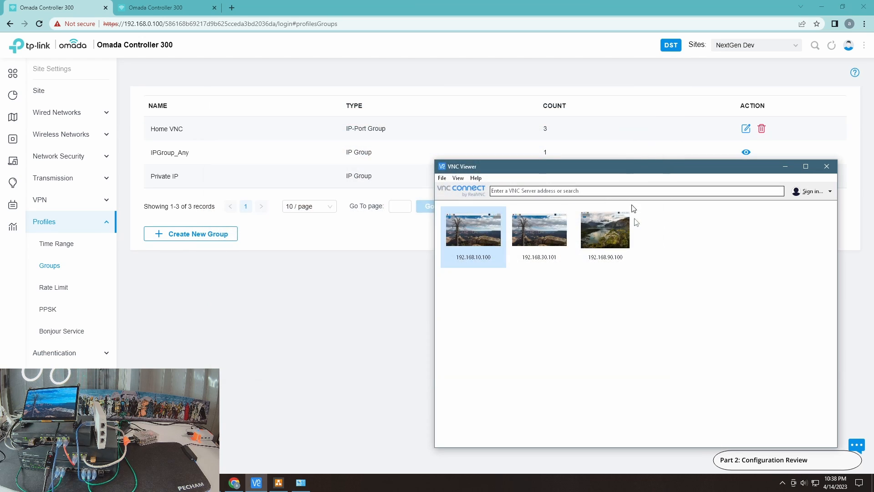
Try a VNC connection to 192.168.90.100, retest the one to 192.168.10.100, and return to the controller
double_click(609, 246)
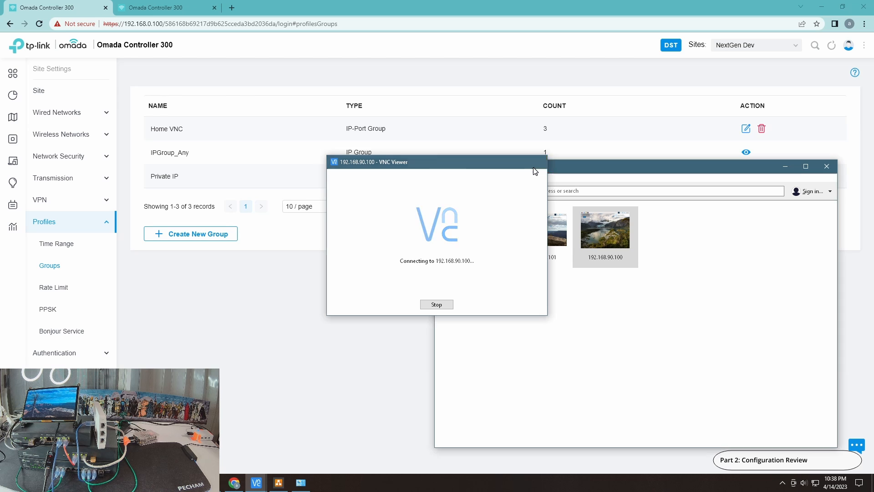
left_click(533, 167)
double_click(461, 256)
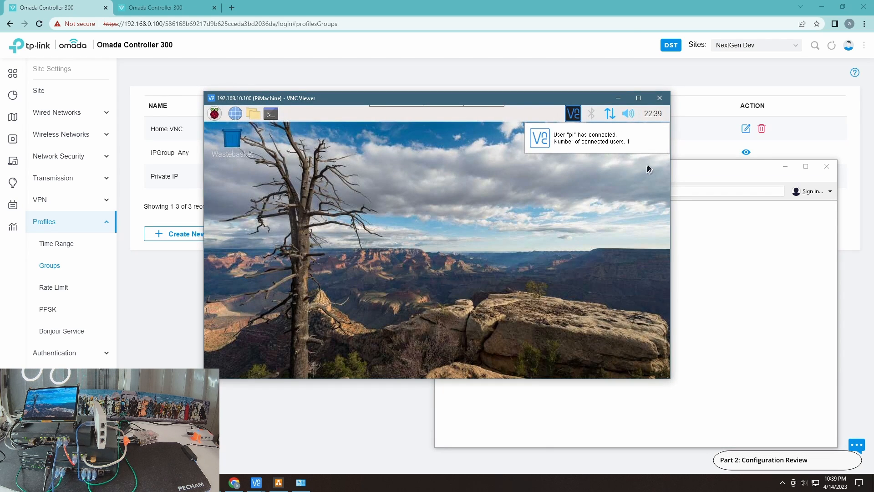
left_click(656, 102)
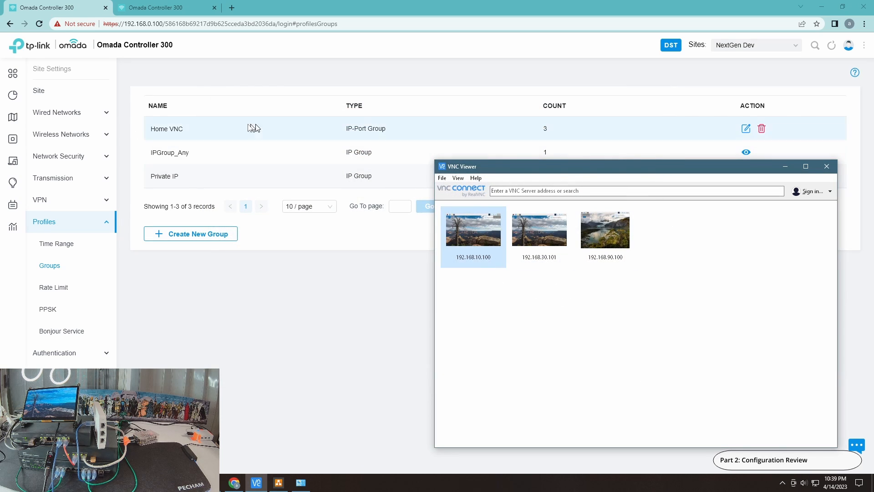
left_click(284, 332)
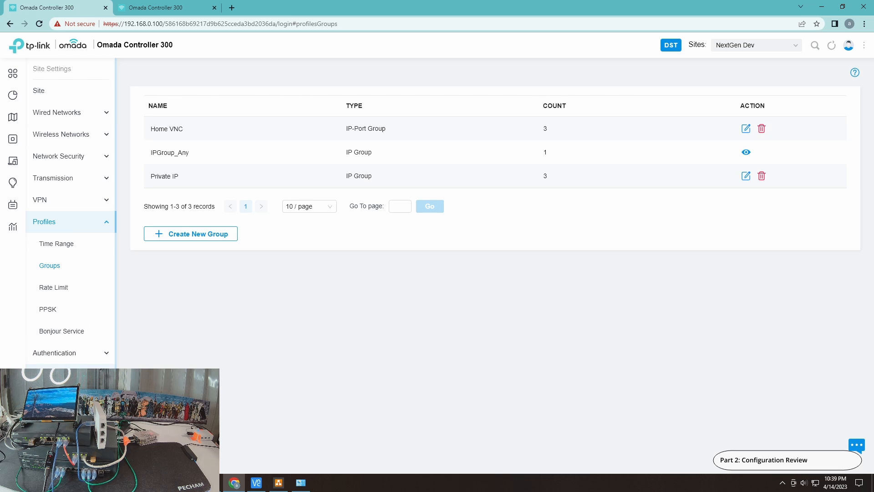
Review the DHCP reservation, dynamic DNS and mDNS settings among the site's services
left_click(46, 375)
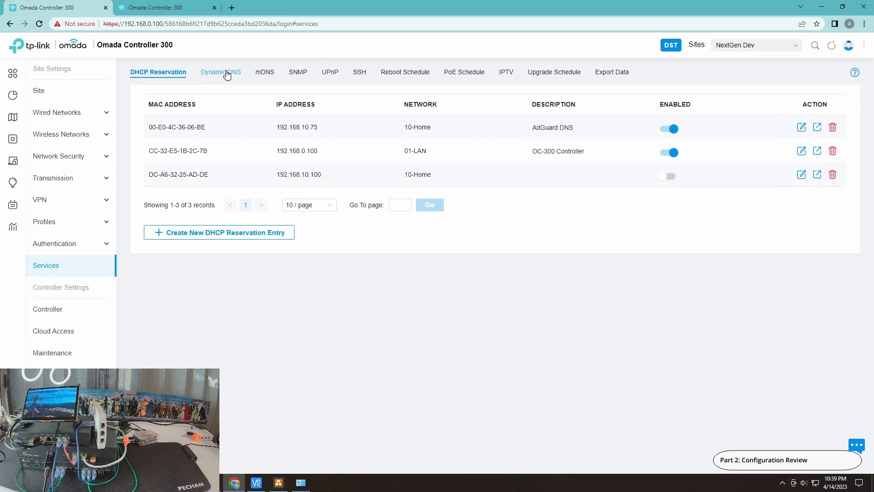
left_click(227, 75)
left_click(254, 74)
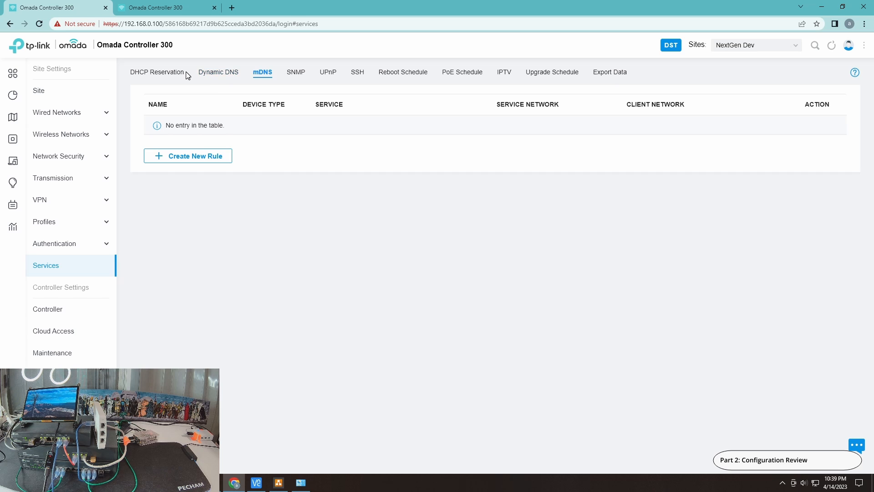
left_click(170, 74)
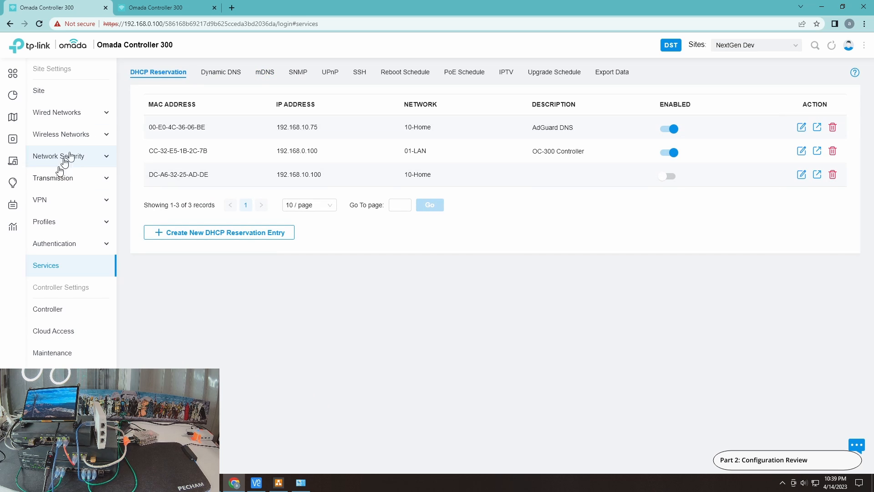
Open the client list and inspect the configuration of the PiHoleLab and PiDesk clients
mouse_move(15, 139)
left_click(29, 159)
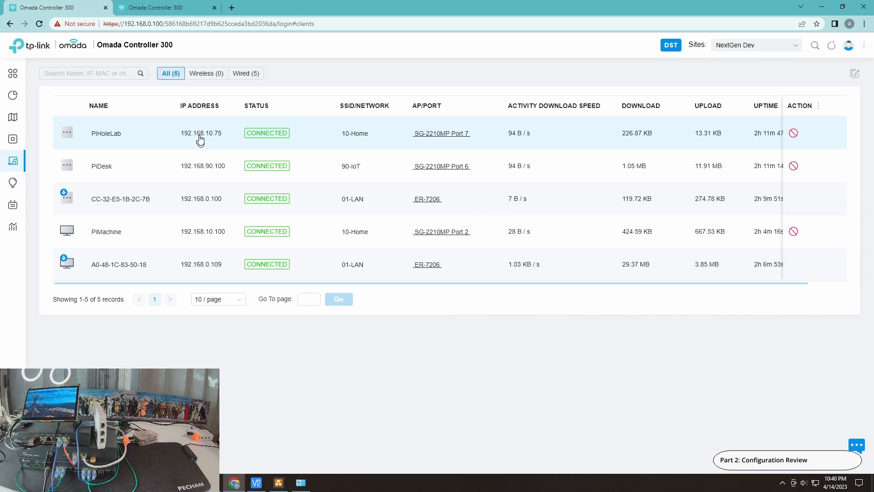
left_click(197, 144)
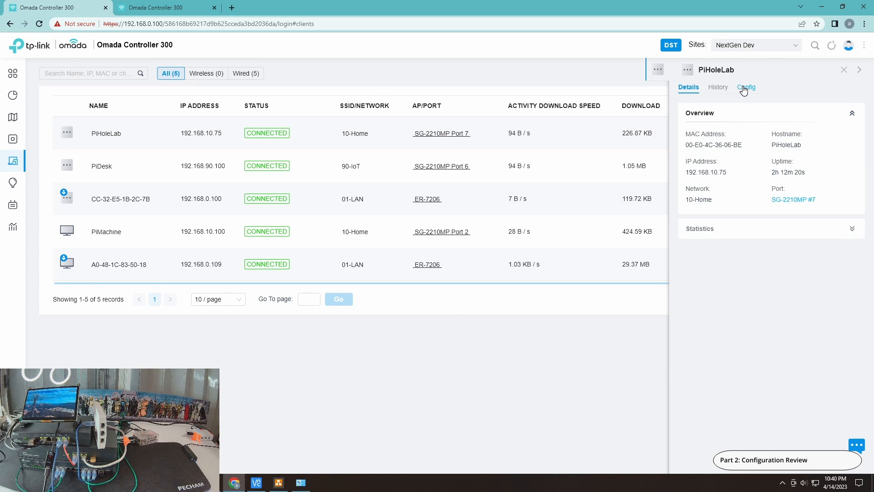
left_click(744, 89)
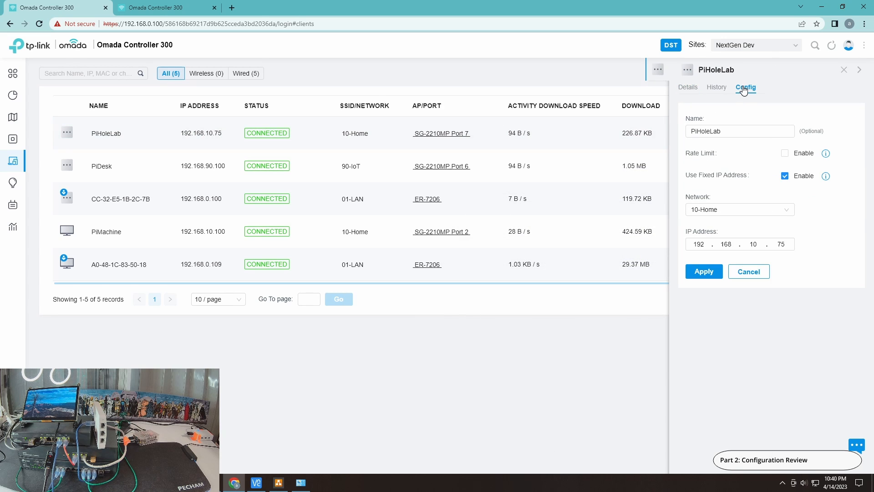
left_click(688, 88)
left_click(117, 165)
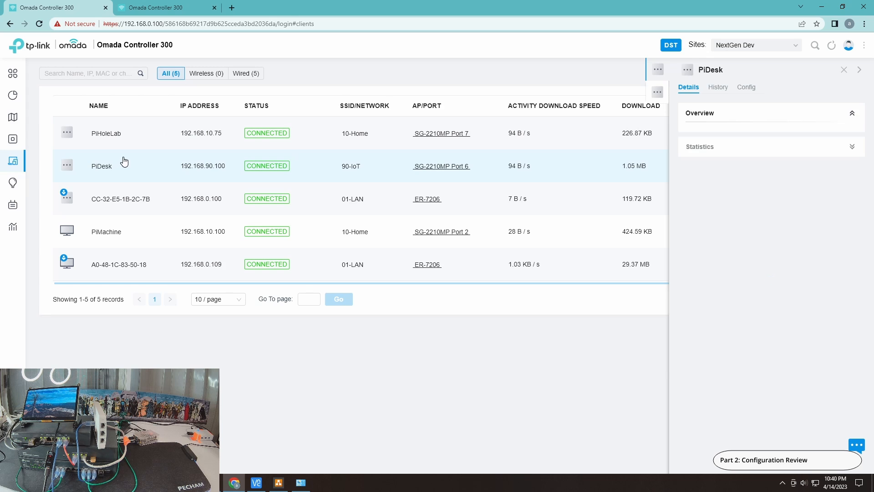
left_click(756, 90)
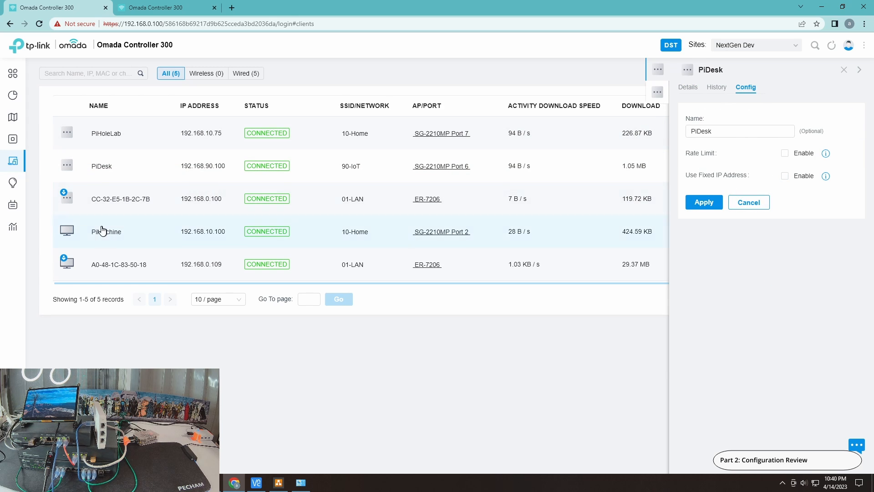
Inspect the configuration settings of the PiMachine client and close its details
left_click(131, 231)
left_click(745, 88)
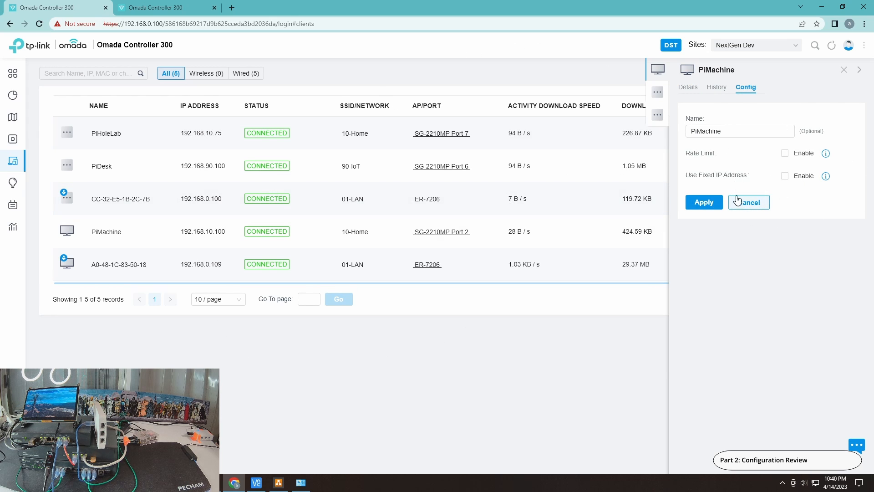
left_click(844, 70)
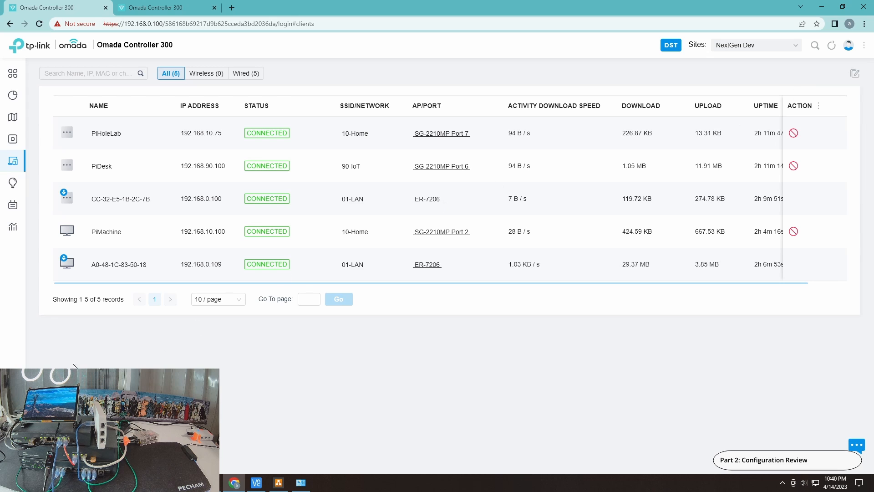
Review the site's switch ACL rules and the network diagram in draw.io
left_click(18, 459)
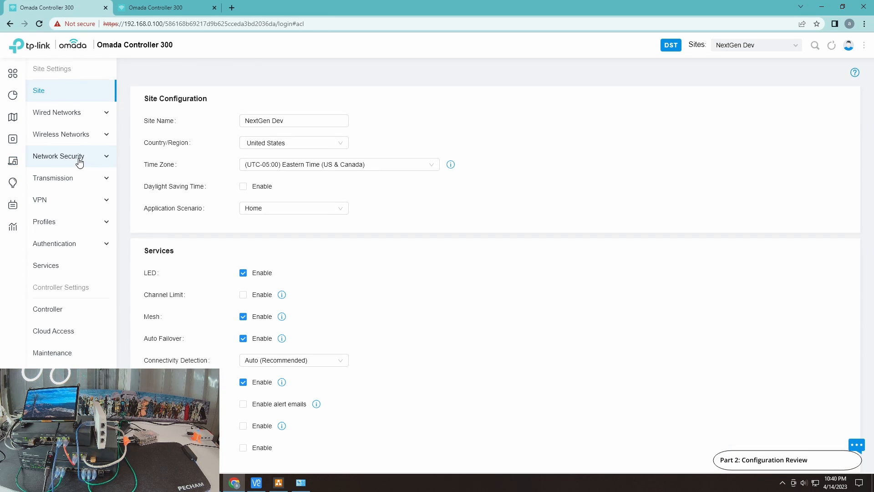
left_click(87, 163)
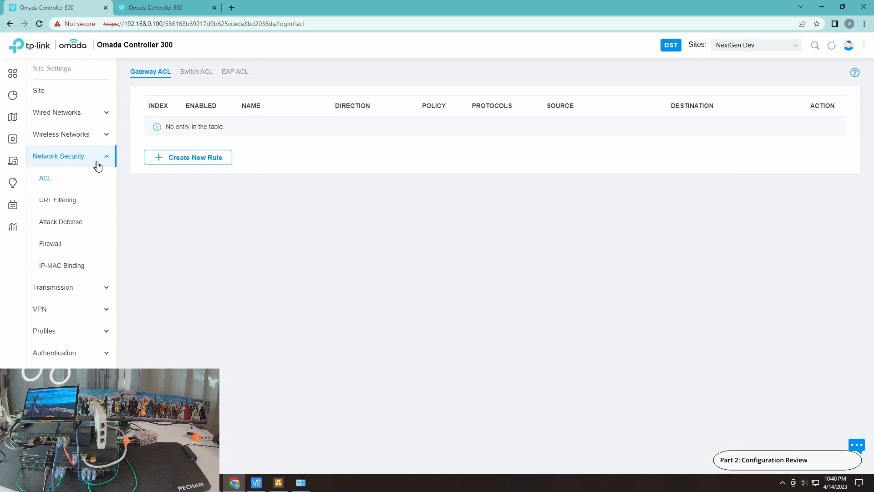
left_click(204, 76)
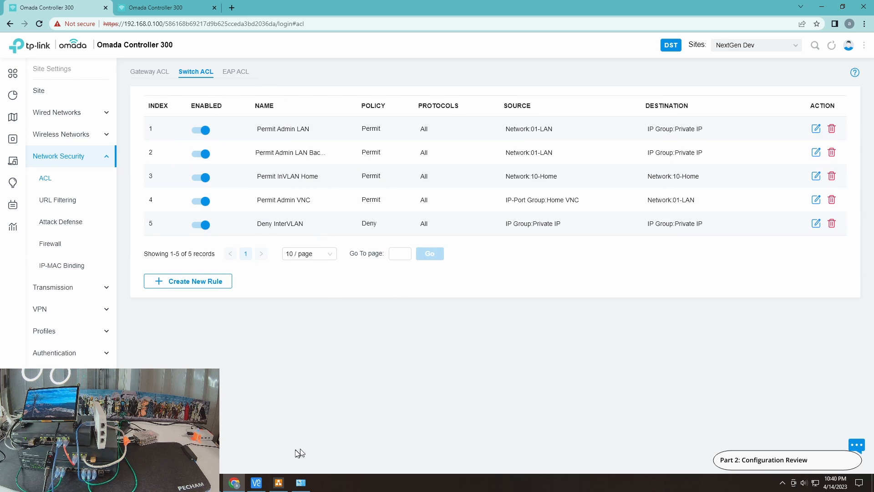
left_click(284, 483)
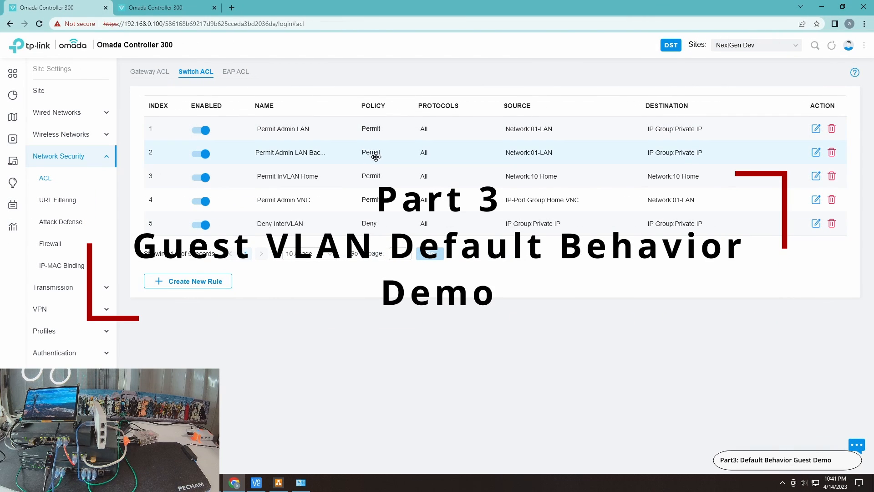
Disable the Ethernet adapter in the Windows network connections
left_click(301, 482)
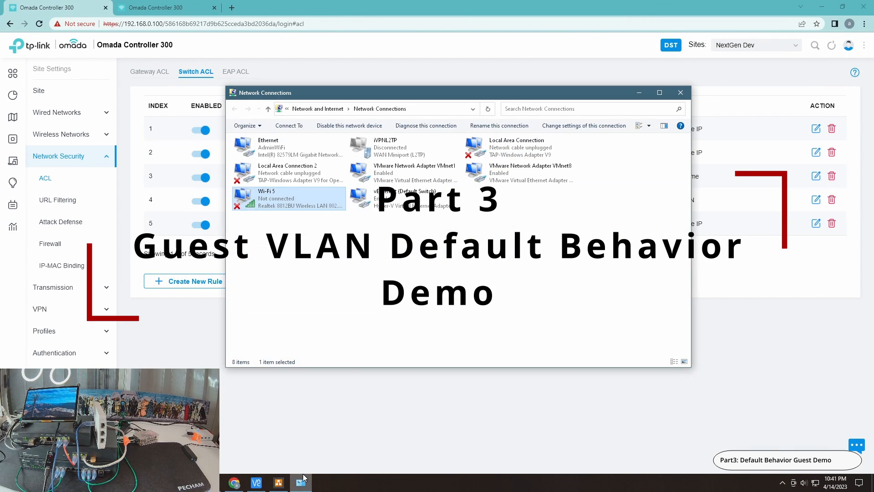
right_click(277, 156)
left_click(299, 163)
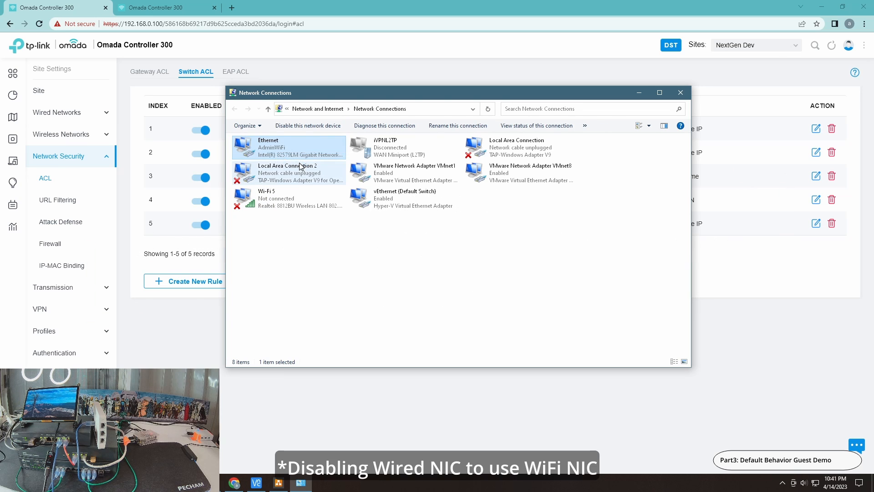
Connect the Wi-Fi 5 adapter to the 20-Guest RF network and check its connection status
right_click(284, 196)
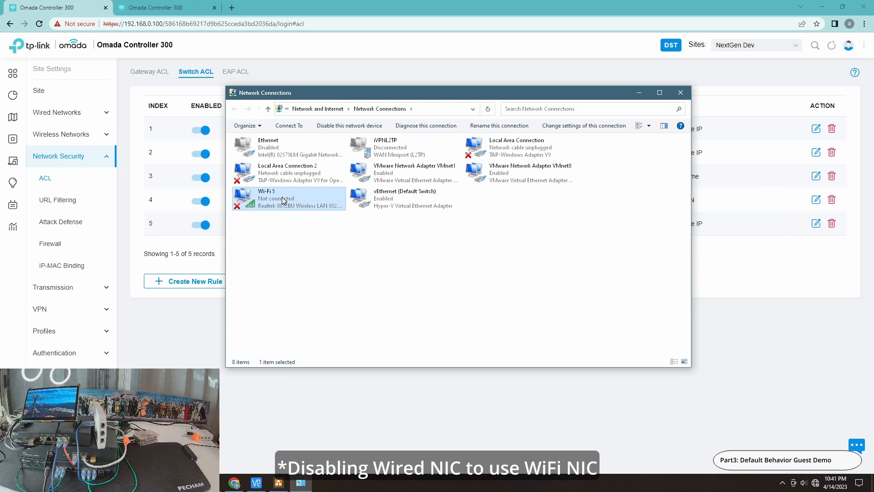
left_click(312, 214)
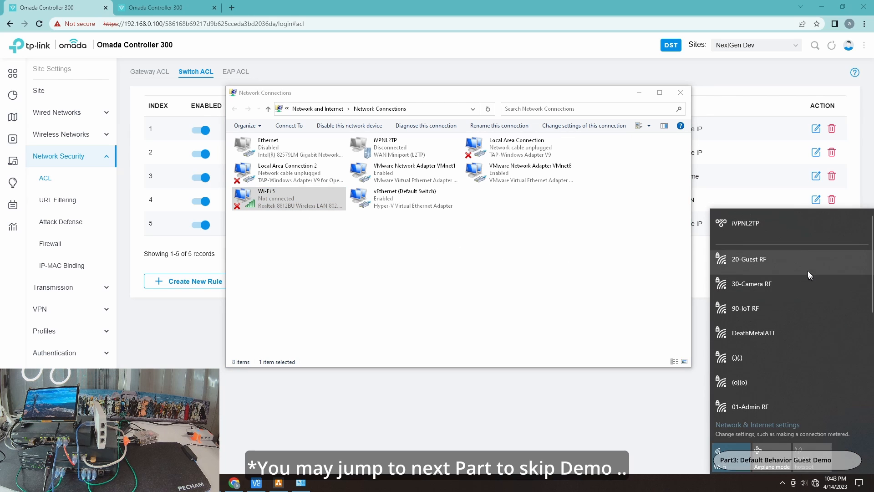
left_click(806, 266)
left_click(820, 299)
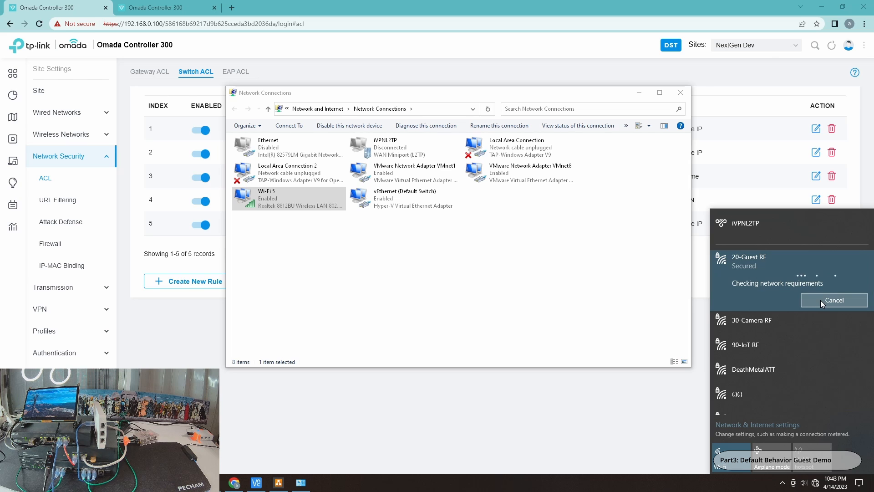
double_click(300, 207)
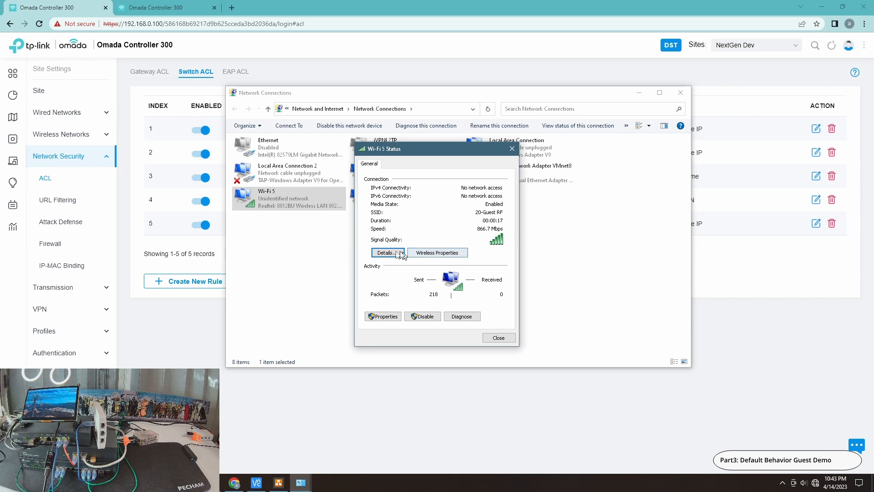
left_click(498, 337)
Run a continuous ping to 192.168.10.100 in the first Command Prompt window
mouse_move(301, 482)
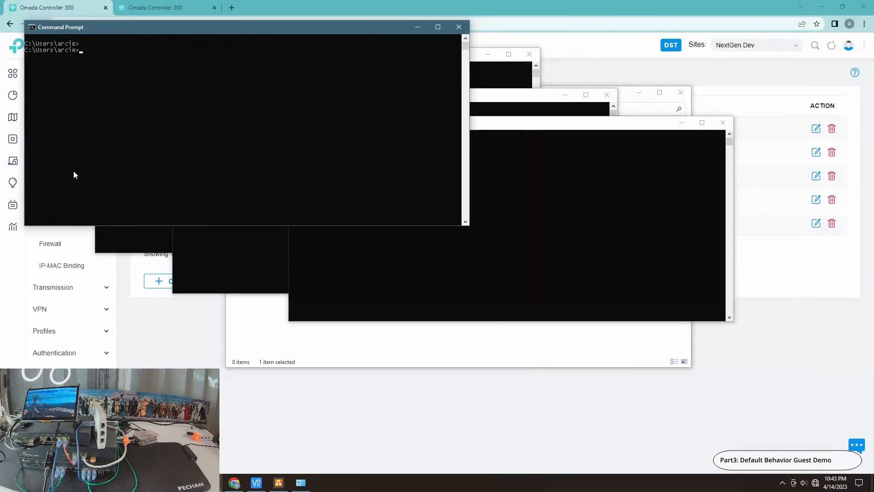
type("ping 192.168.10.100 ")
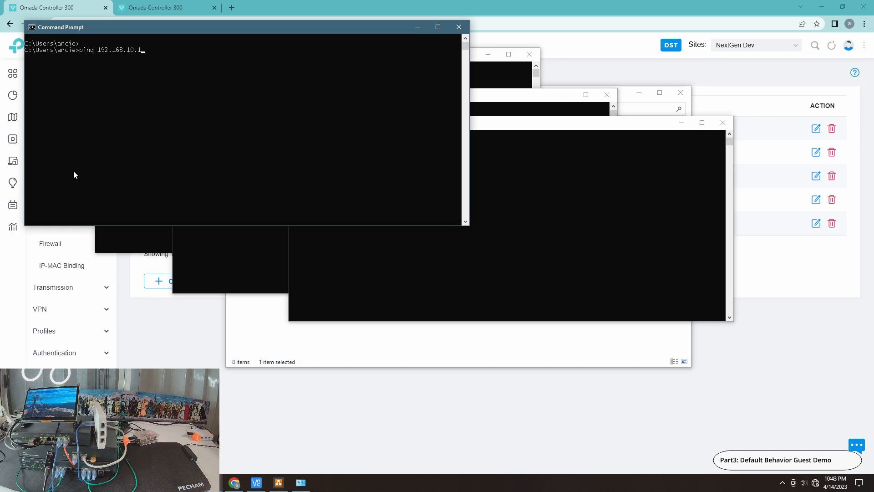
type("-t")
key("Return")
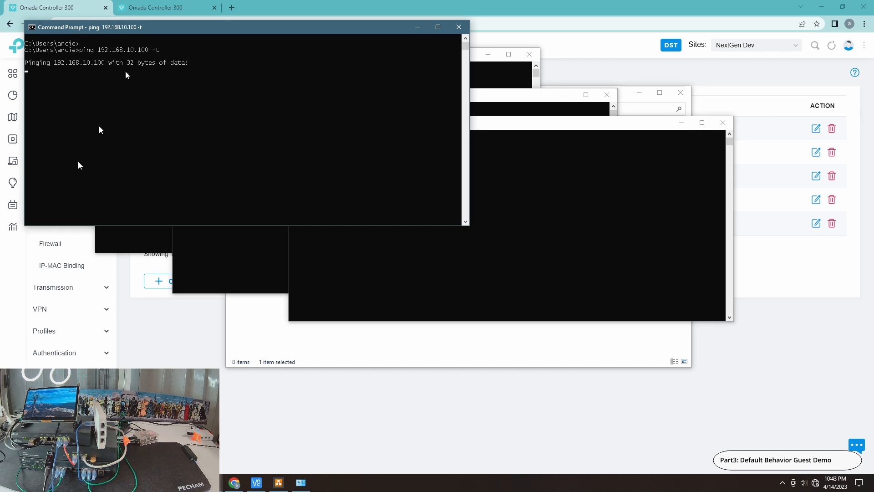
Run a continuous ping to 192.168.90.100 in the second Command Prompt window
left_click(489, 76)
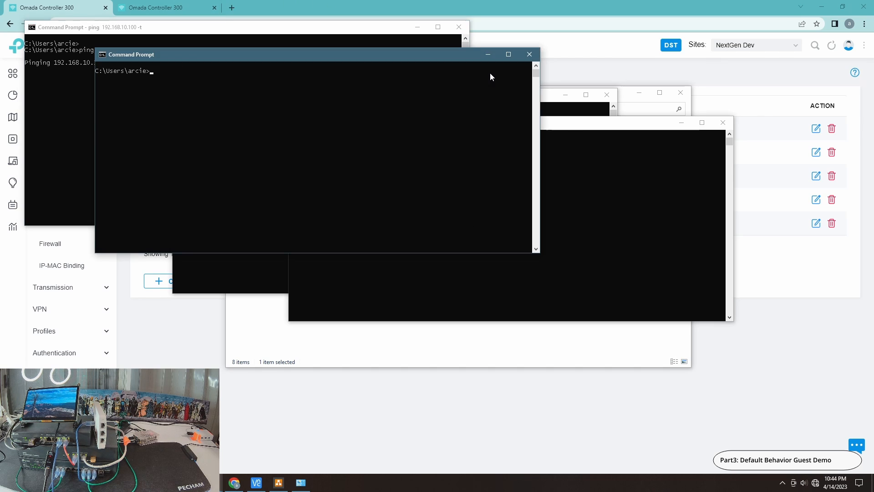
type("ping 192.168.90.100 -t")
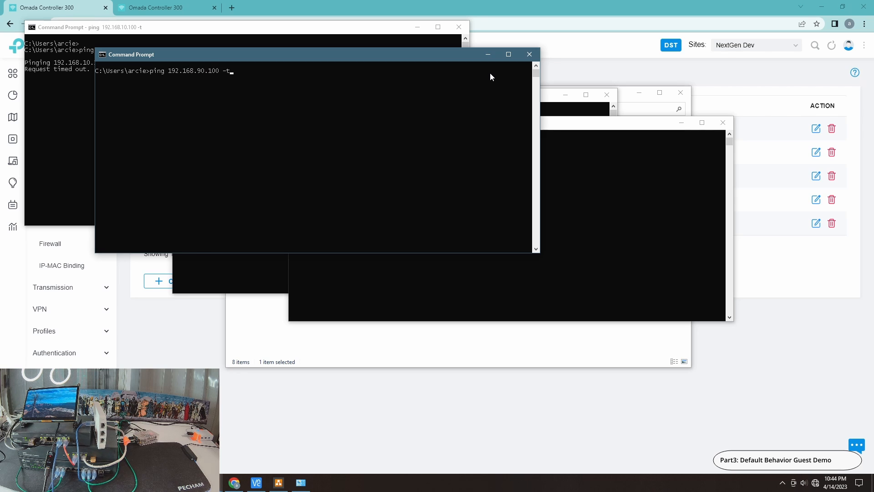
key("Return")
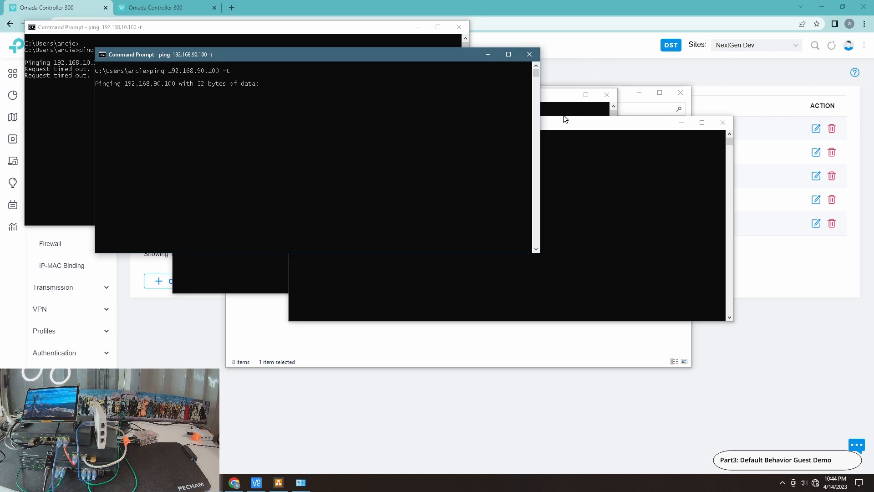
Run a continuous ping to google.com in the third Command Prompt window and check its response
left_click(561, 109)
type("ping g")
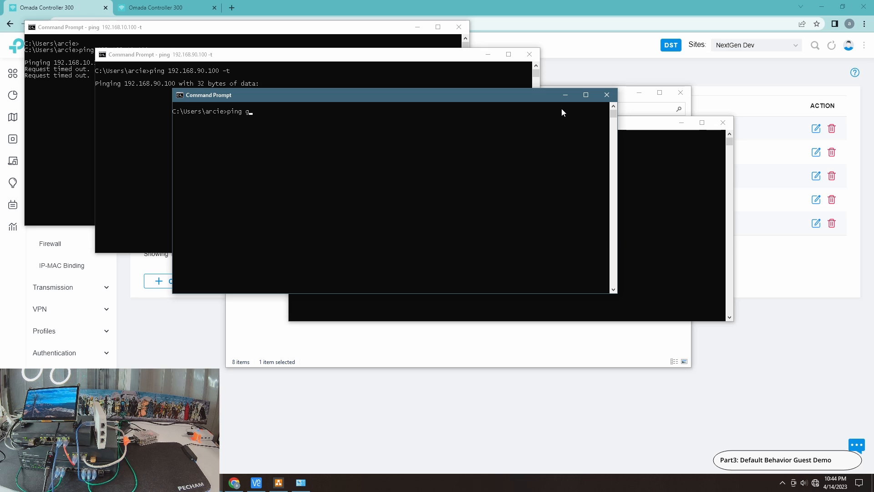
type("oogle.coi")
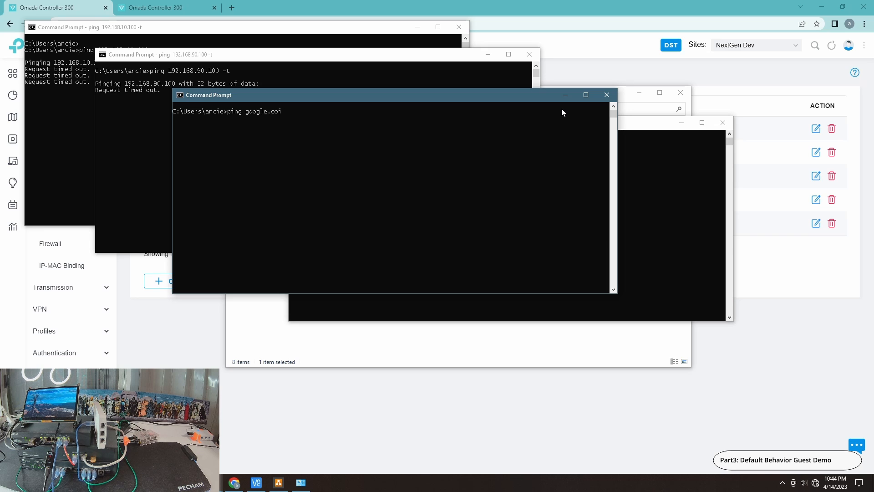
type("om 0t")
key("Return")
left_click(682, 223)
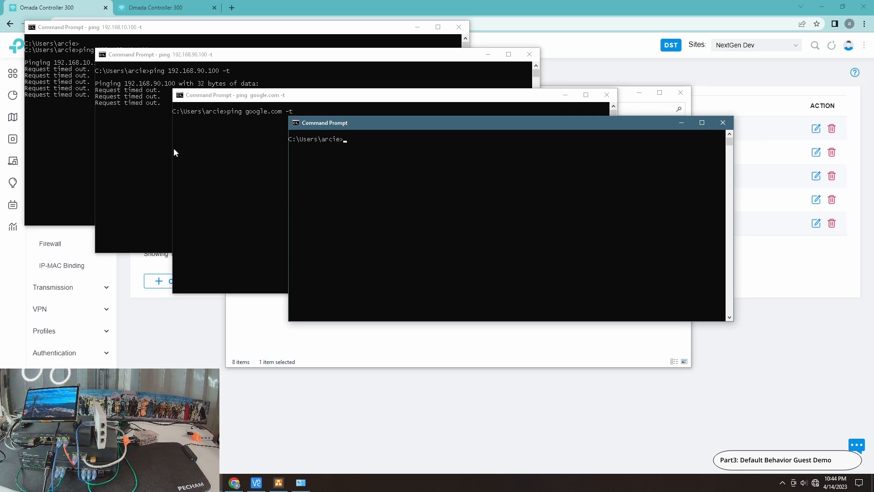
left_click(229, 160)
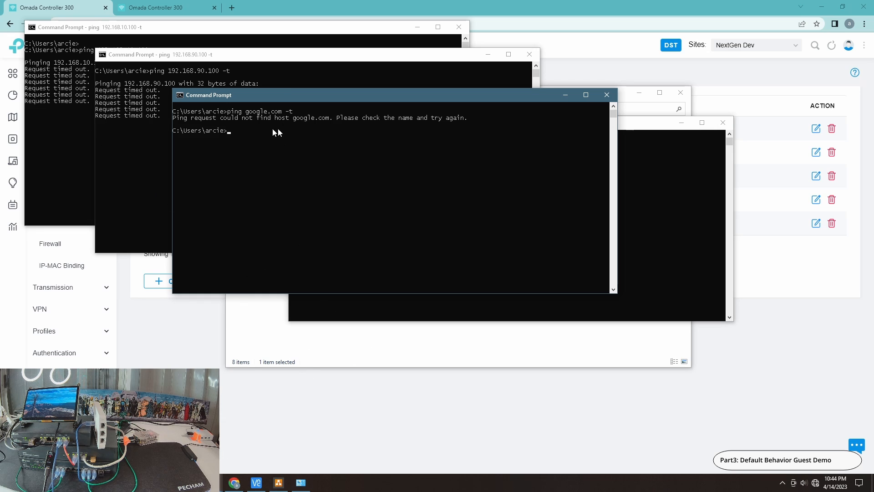
Re-enable the Ethernet adapter and open the connect/disconnect options of the Wi-Fi 5 adapter
left_click(404, 362)
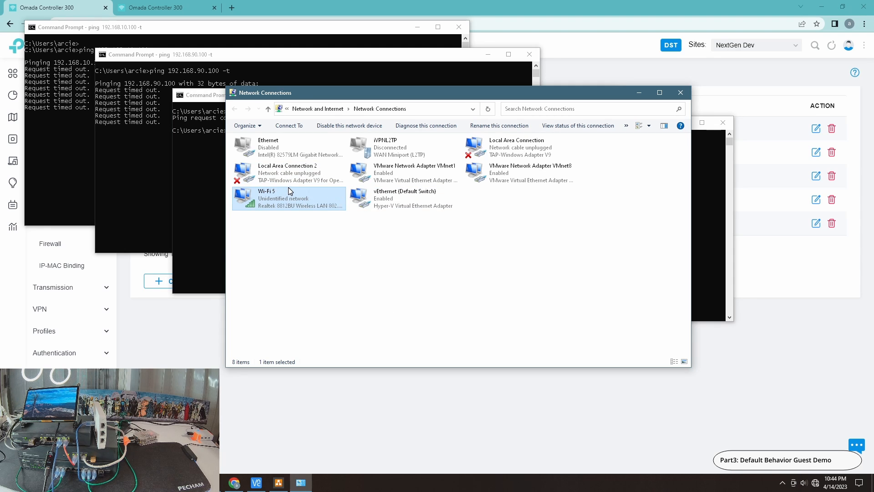
left_click(275, 147)
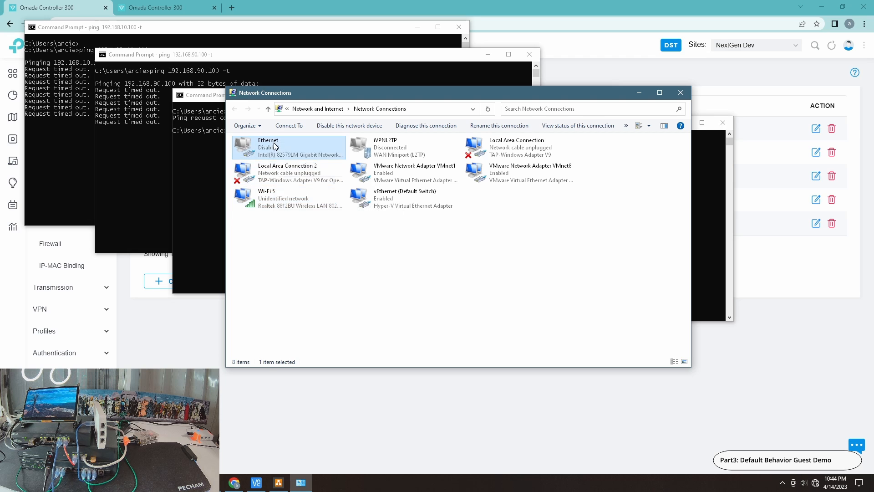
right_click(275, 146)
left_click(304, 151)
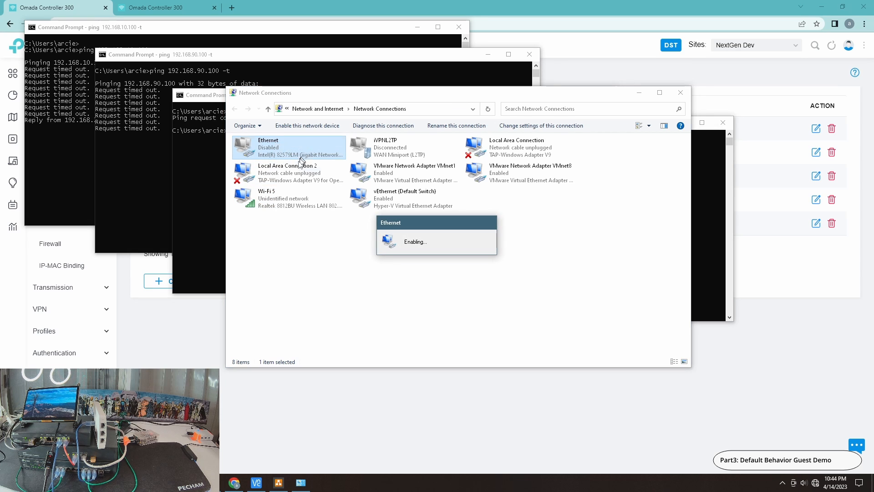
right_click(268, 202)
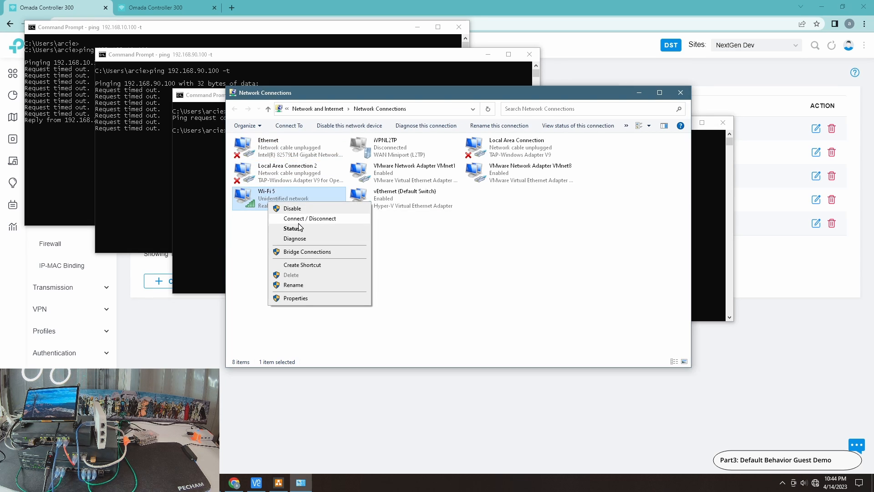
left_click(303, 219)
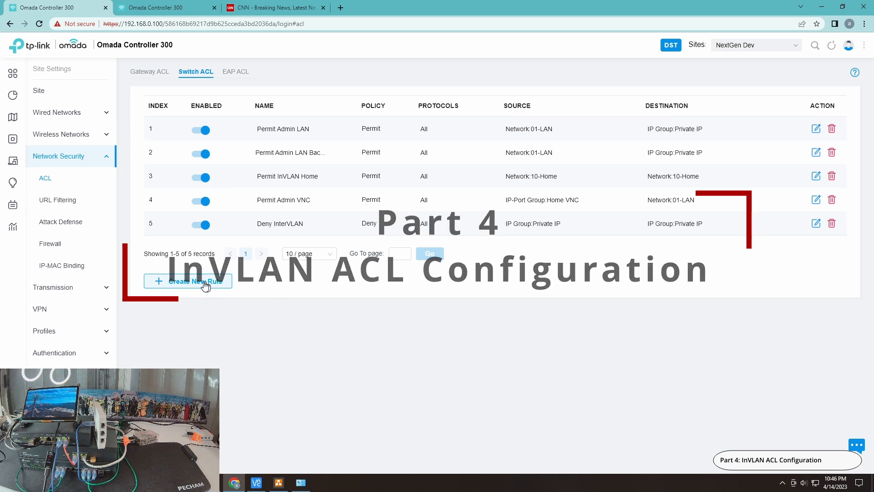
Start a new switch ACL rule named "Permit InVLAN" with the Permit policy
left_click(225, 281)
left_click(308, 122)
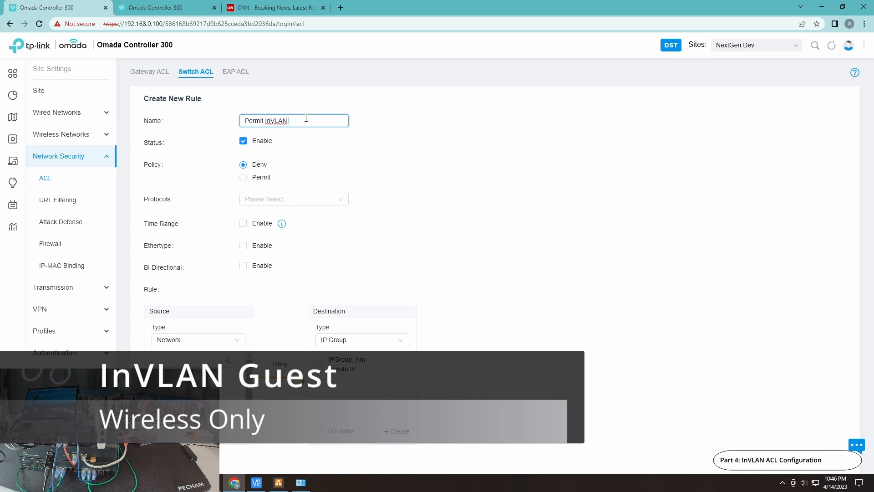
left_click(261, 178)
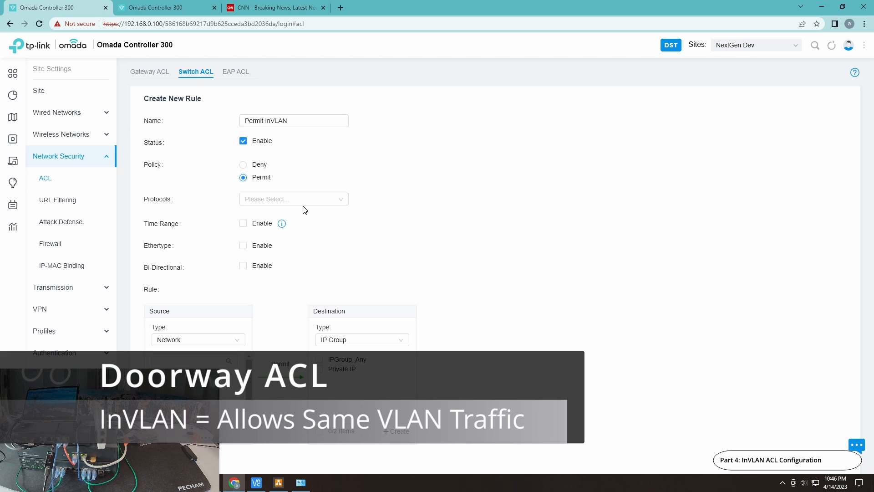
Apply the new ACL rule to all protocols
left_click(305, 204)
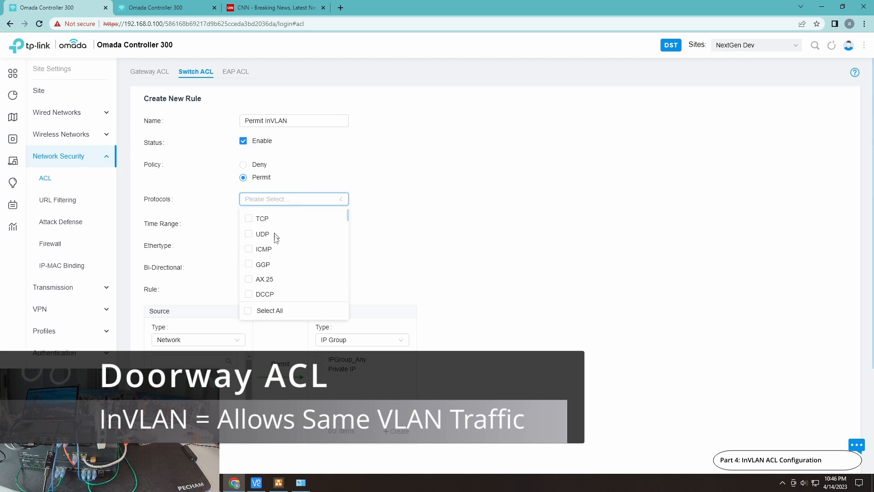
left_click(291, 204)
left_click(263, 314)
left_click(287, 201)
left_click(263, 313)
left_click(429, 255)
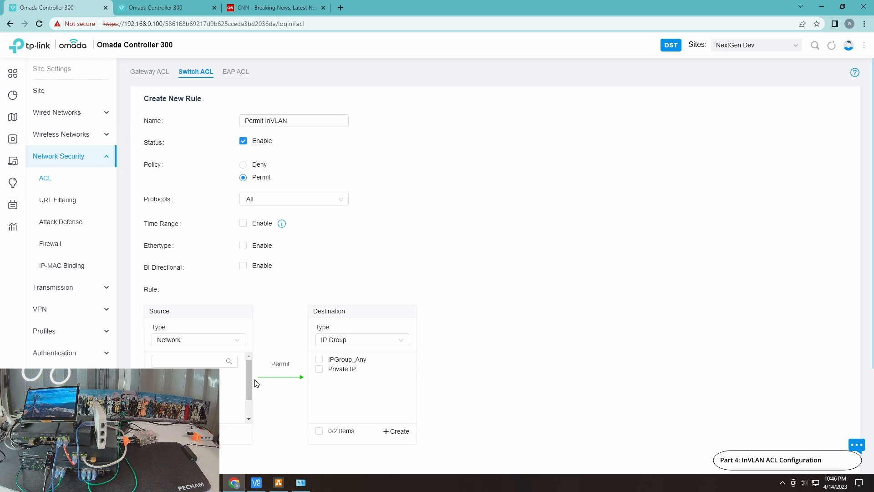
Set the 20-Guest network as both the source and the destination of the ACL rule
left_click_drag(248, 380, 247, 393)
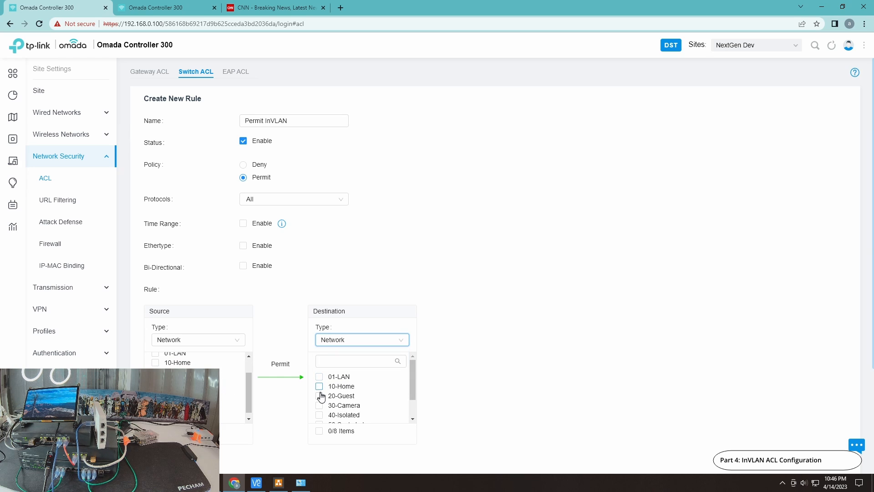
left_click(320, 396)
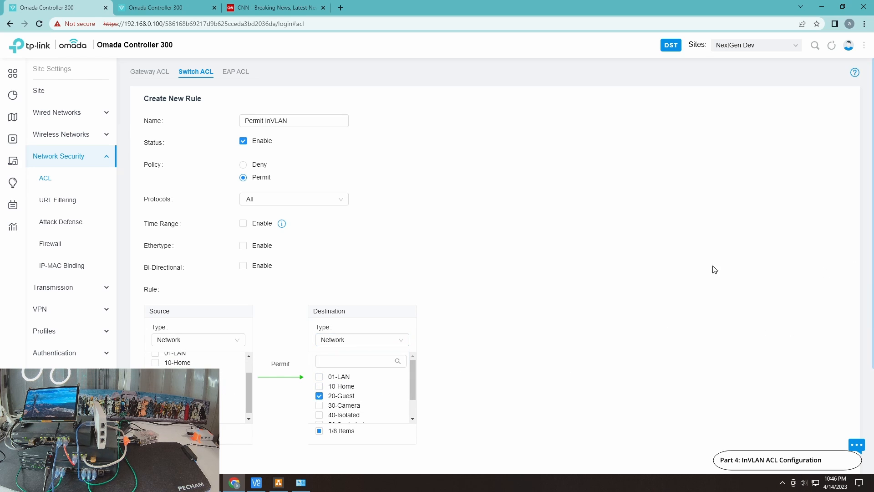
scroll(692, 254, "down", 3)
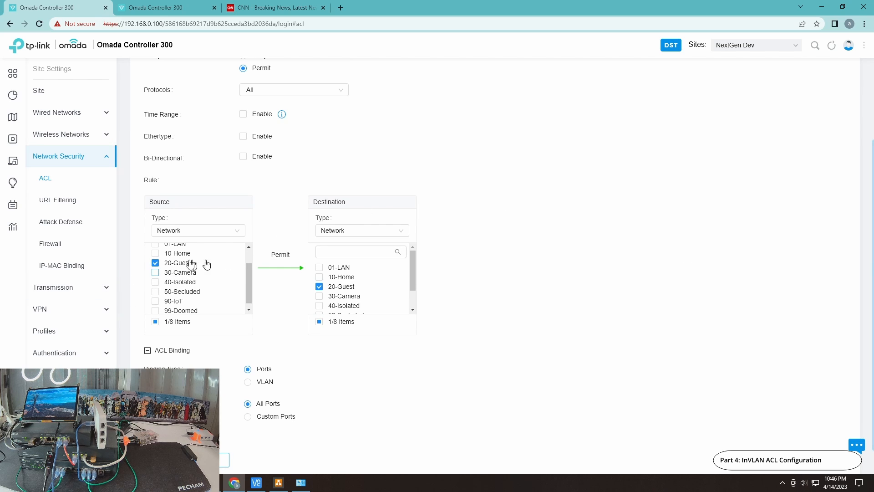
left_click_drag(249, 273, 249, 260)
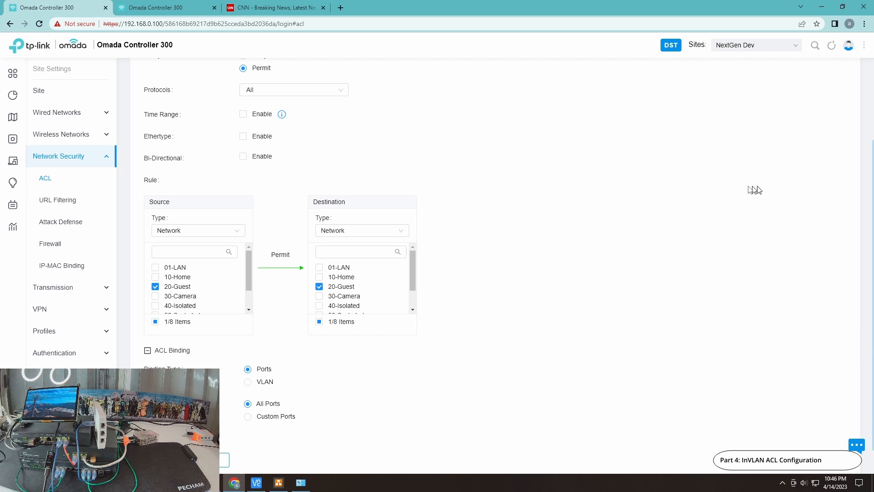
Name the rule "Permit InVLAN Guest", disable its status and create it
scroll(724, 191, "up", 2)
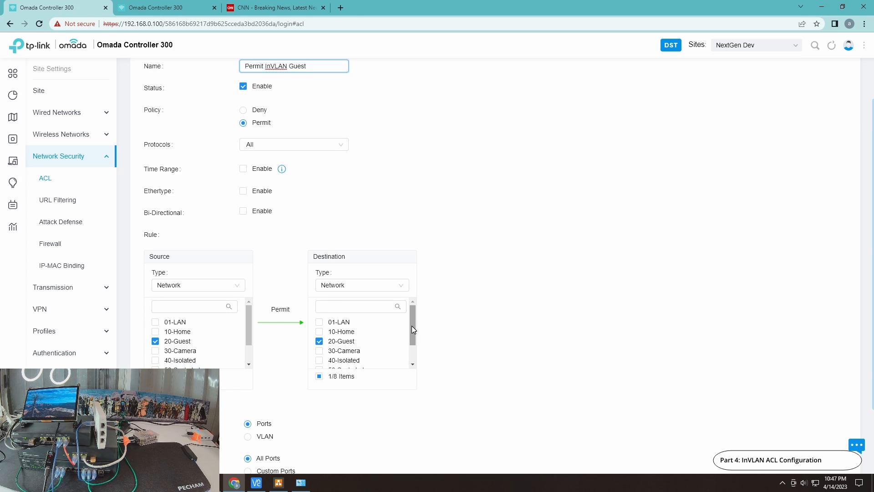
mouse_move(411, 326)
left_mouse_down()
mouse_move(411, 350)
mouse_move(411, 324)
left_mouse_up()
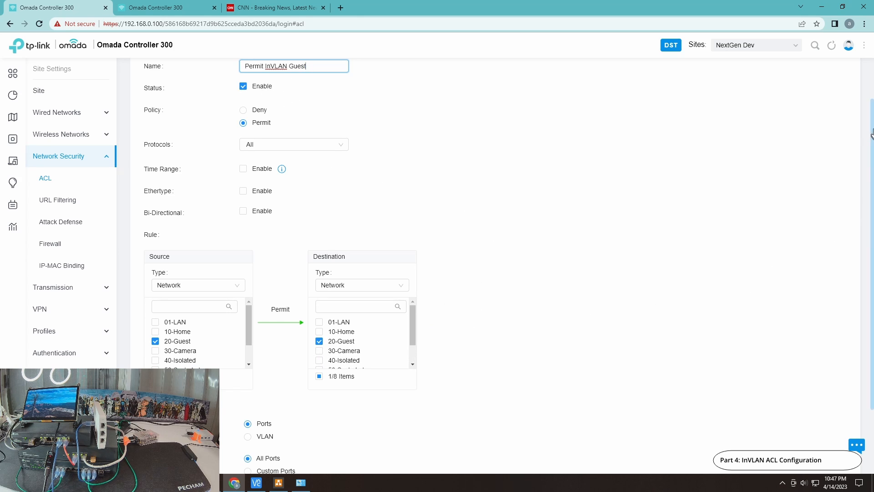
left_click(468, 369)
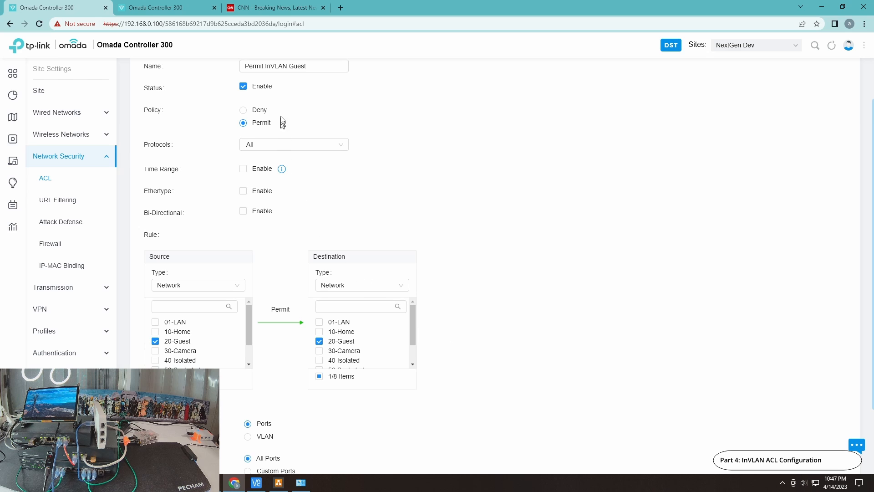
left_click(244, 88)
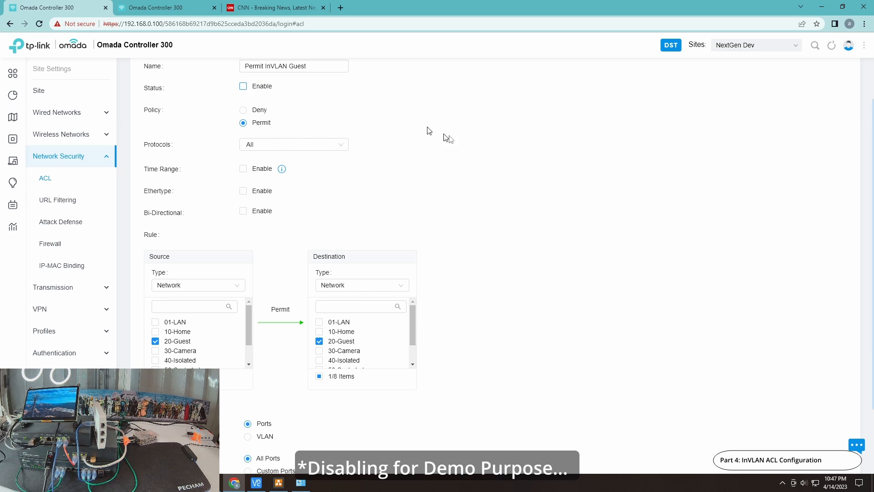
scroll(532, 195, "down", 2)
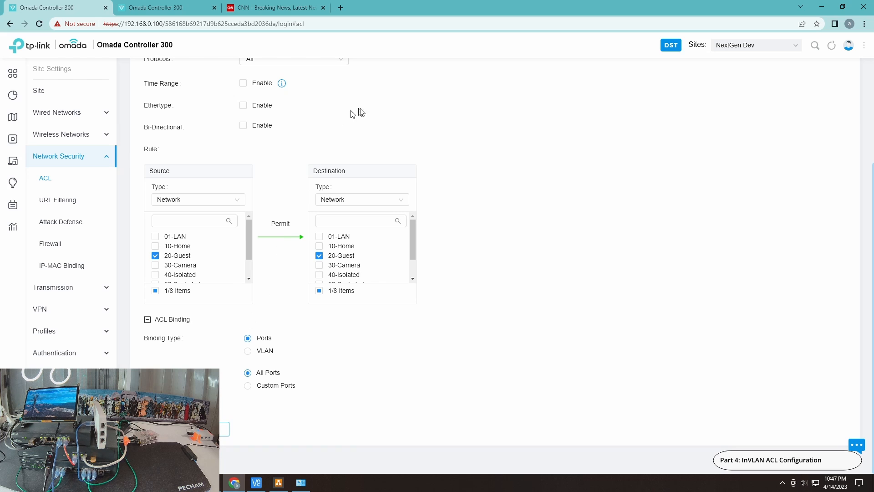
scroll(459, 119, "up", 2)
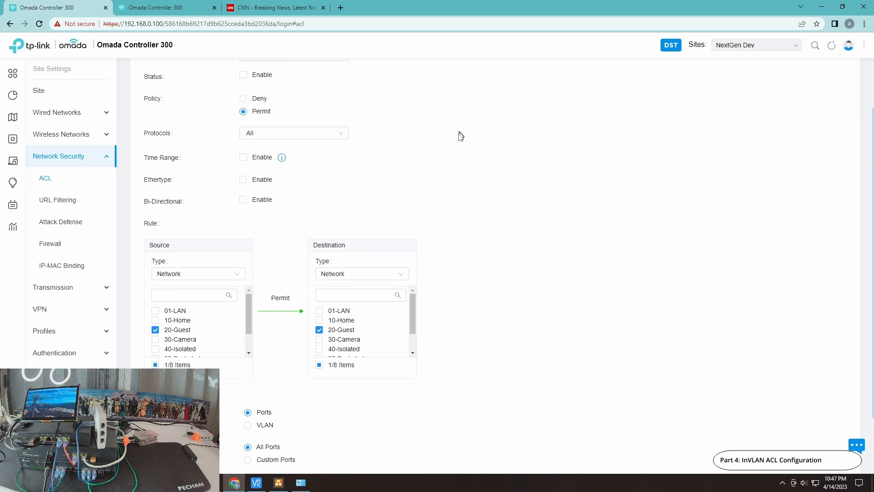
scroll(451, 143, "up", 1)
scroll(423, 193, "down", 3)
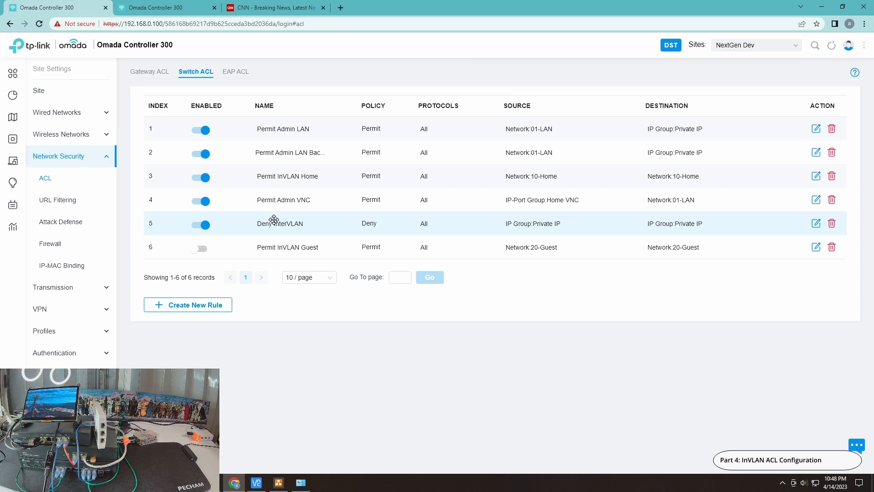
Reorder the switch ACL list so "Permit InVLAN Guest" sits at index 4, directly above "Permit Admin VNC"
left_click_drag(275, 234, 273, 238)
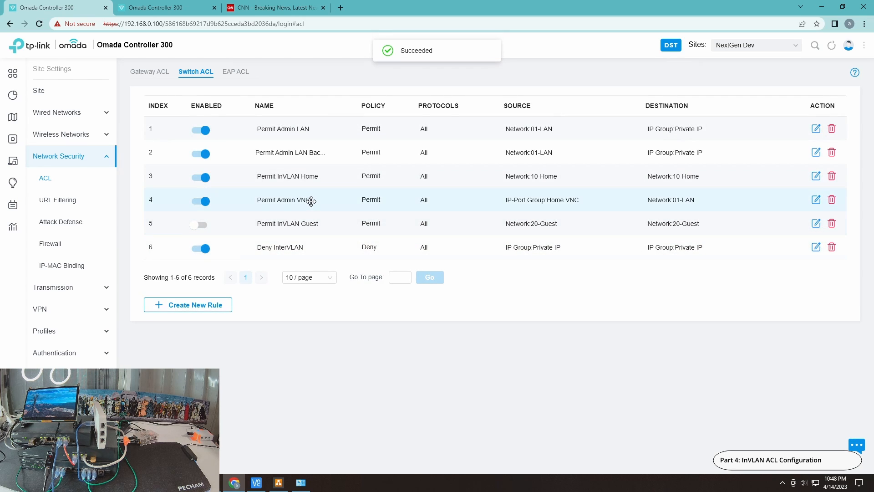
left_click_drag(313, 200, 301, 215)
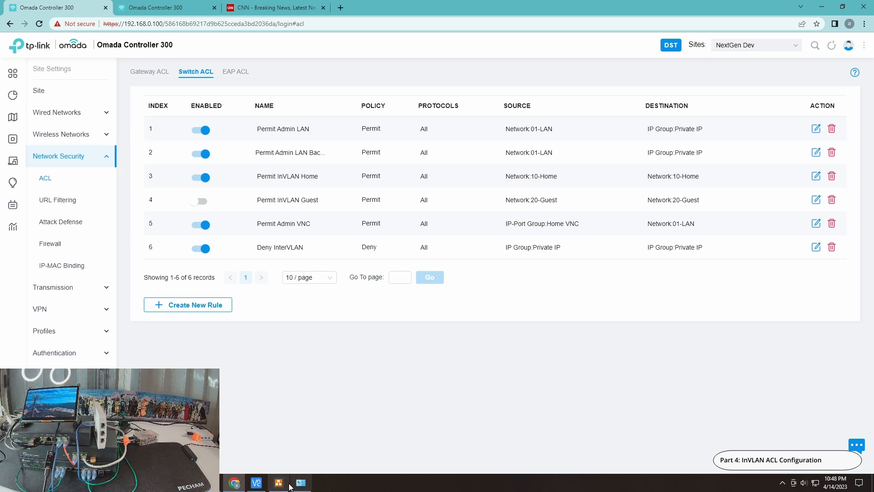
Disable the Ethernet adapter in Network Connections and connect the Wi-Fi 5 adapter to the 20-Guest RF network
left_click(304, 481)
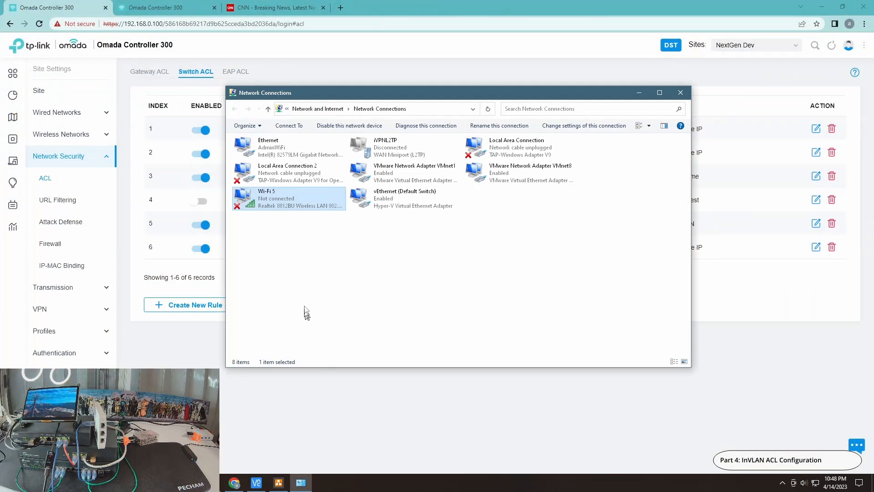
left_click(272, 145)
right_click(272, 145)
key("Escape")
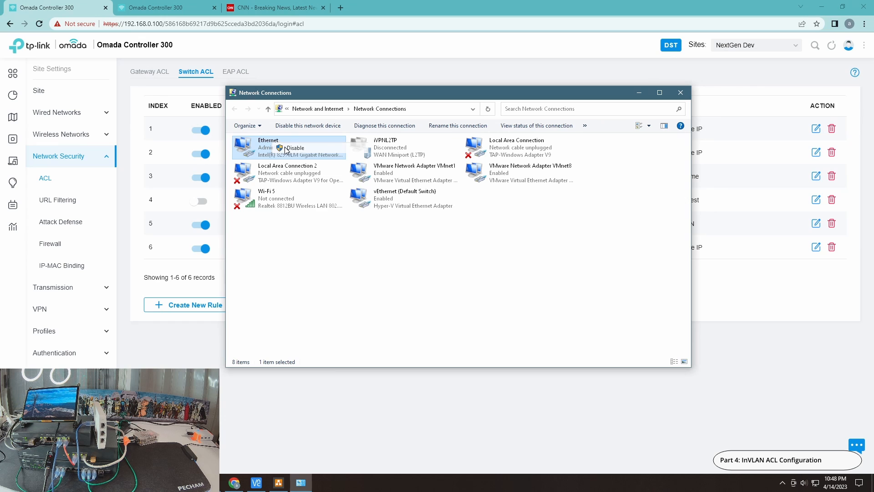
right_click(280, 204)
left_click(317, 219)
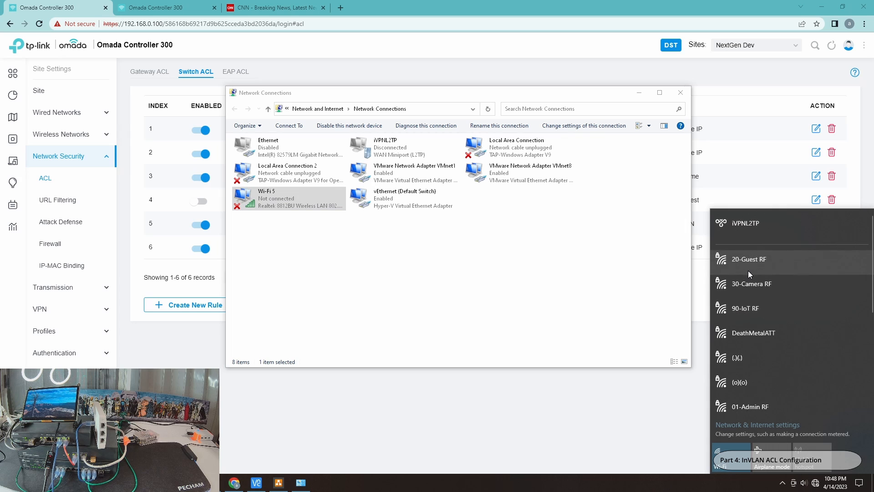
left_click(770, 273)
left_click(820, 302)
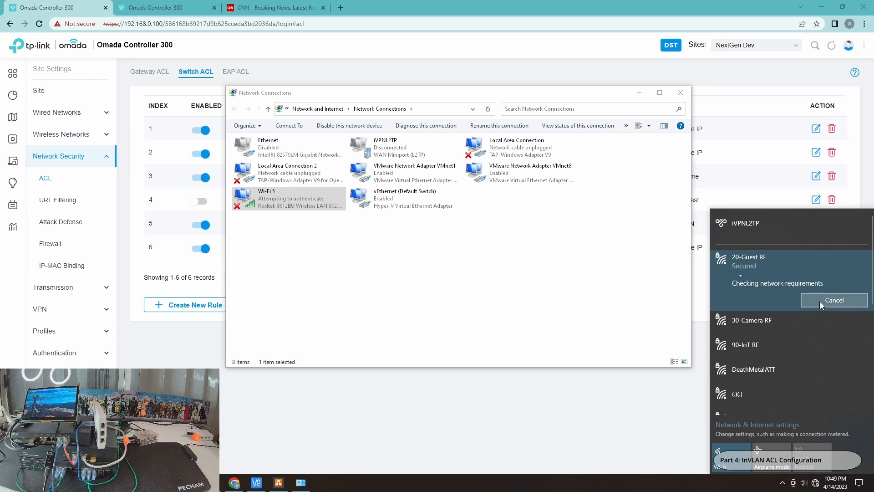
Check the IP addressing of the Wi-Fi 5 adapter in its network connection details
left_click(275, 201)
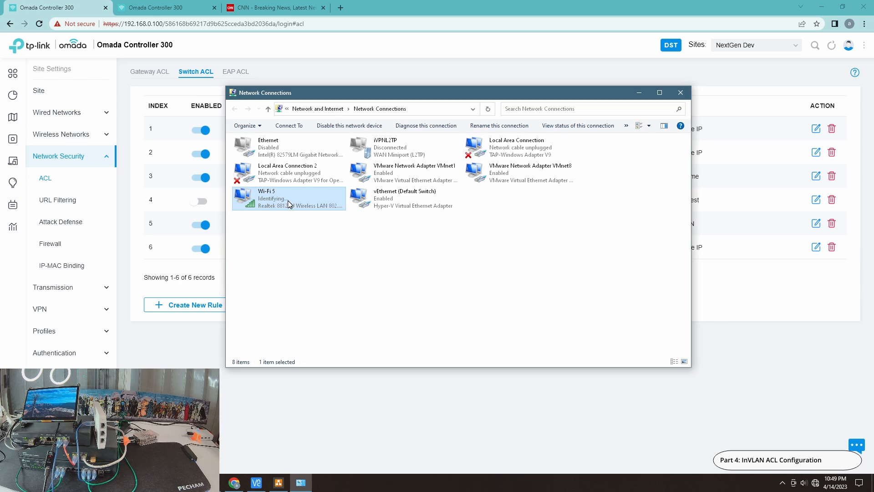
double_click(288, 200)
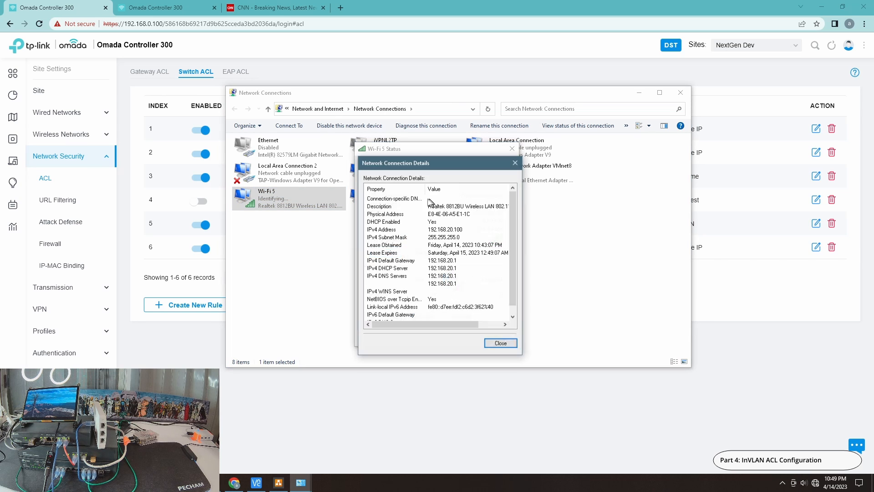
left_click(386, 254)
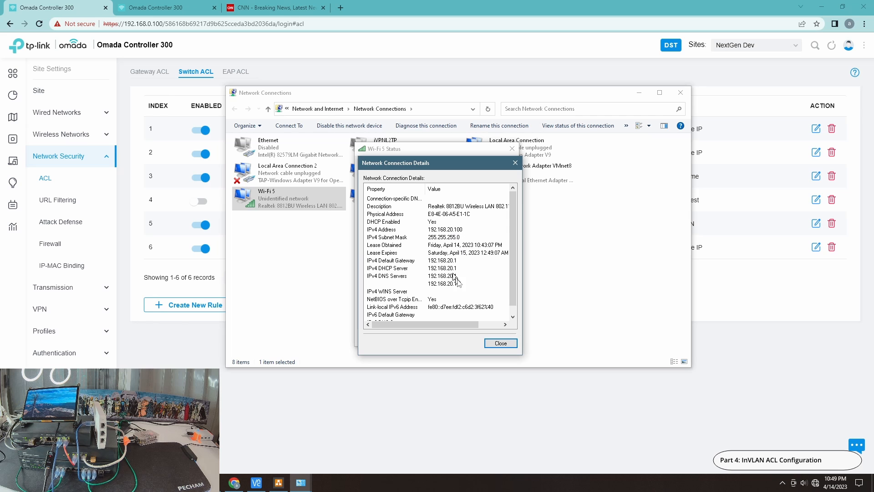
left_click(500, 343)
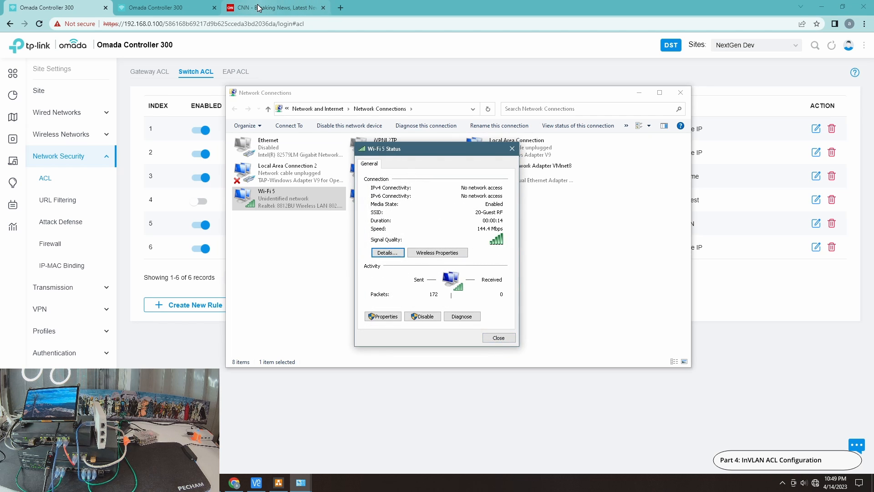
Close the CNN page and open youtube.com in a new browser tab to test internet access
left_click(271, 7)
left_click(323, 8)
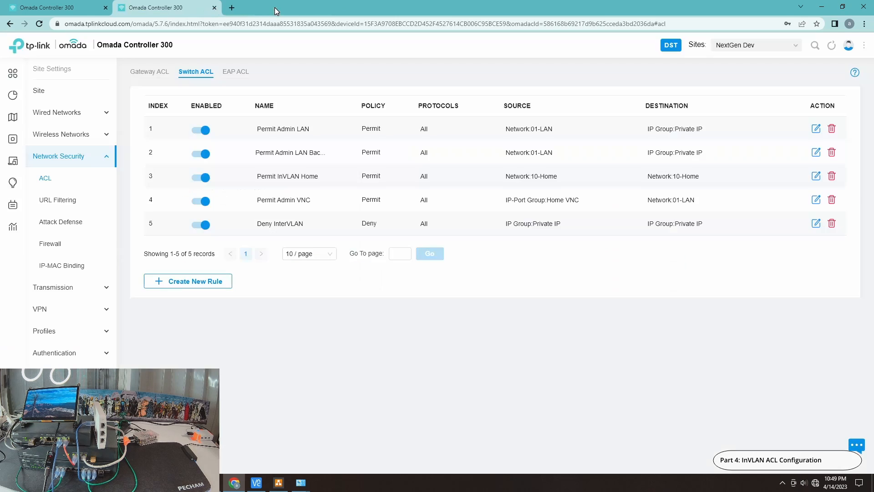
left_click(232, 7)
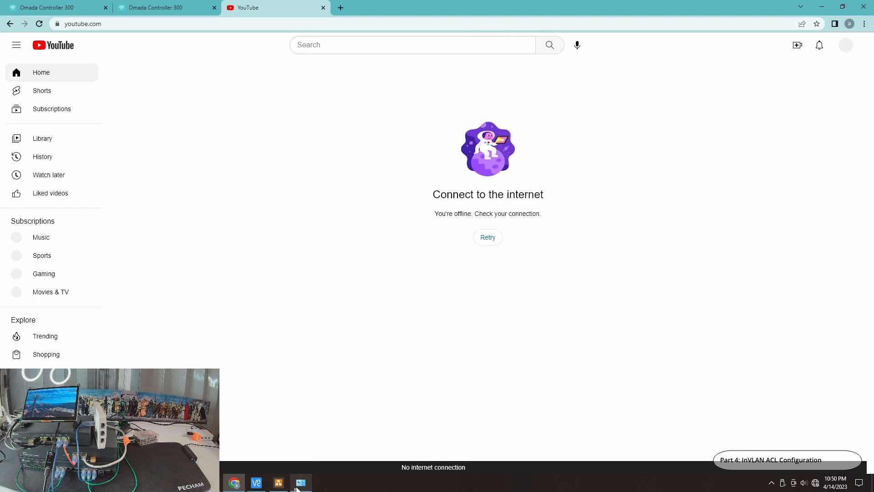
Re-enable the Ethernet adapter in Network Connections and open the options of the Wi-Fi 5 adapter
left_click(301, 483)
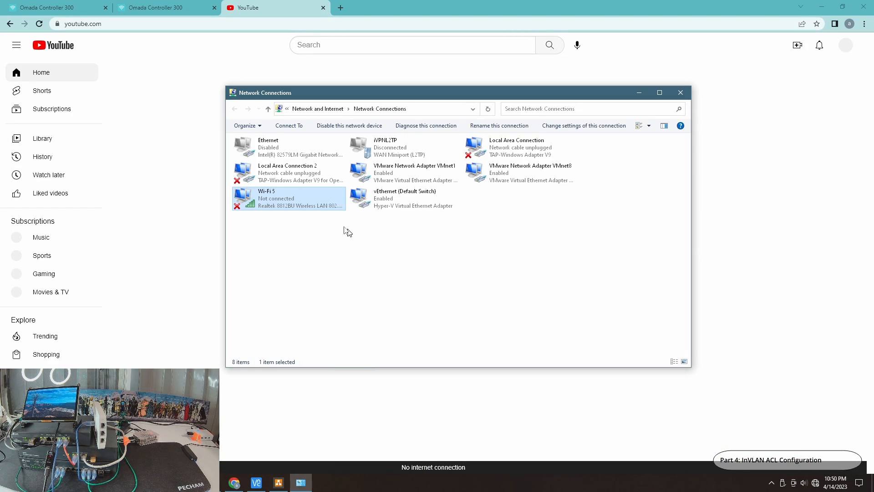
right_click(276, 142)
left_click(298, 148)
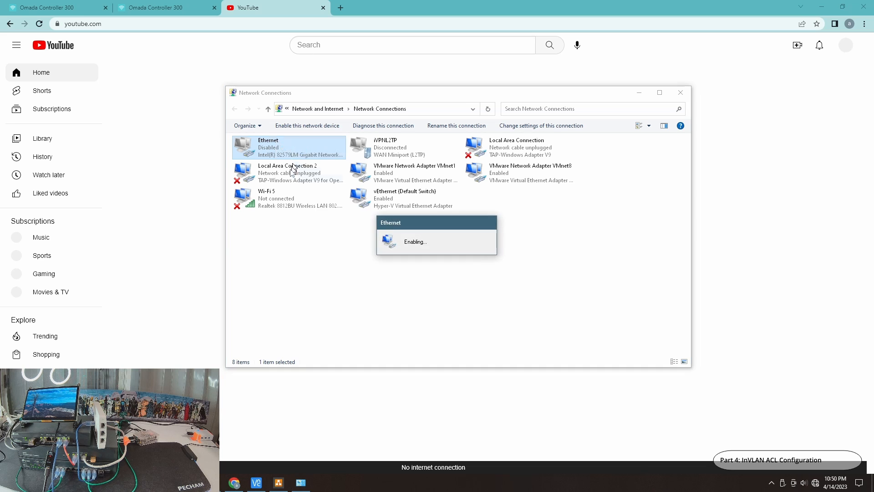
right_click(280, 201)
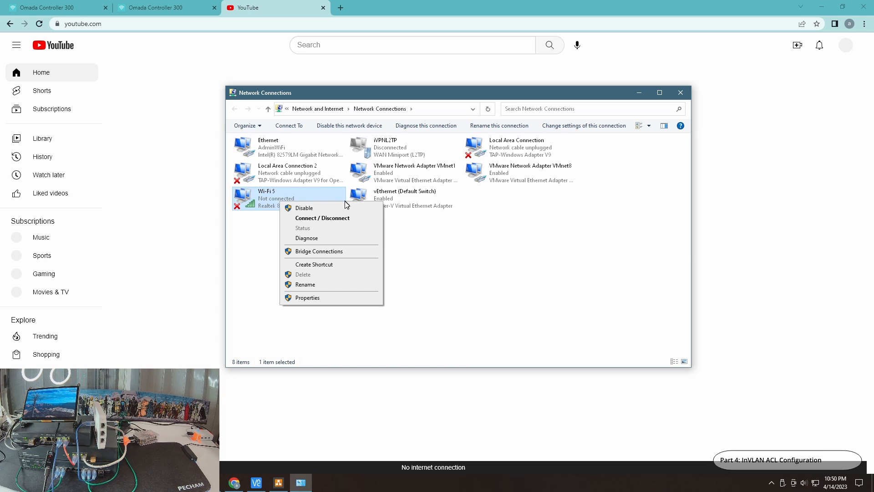
Enable the "Permit InVLAN Guest" rule in the switch ACL list of the local Omada controller
left_click(64, 7)
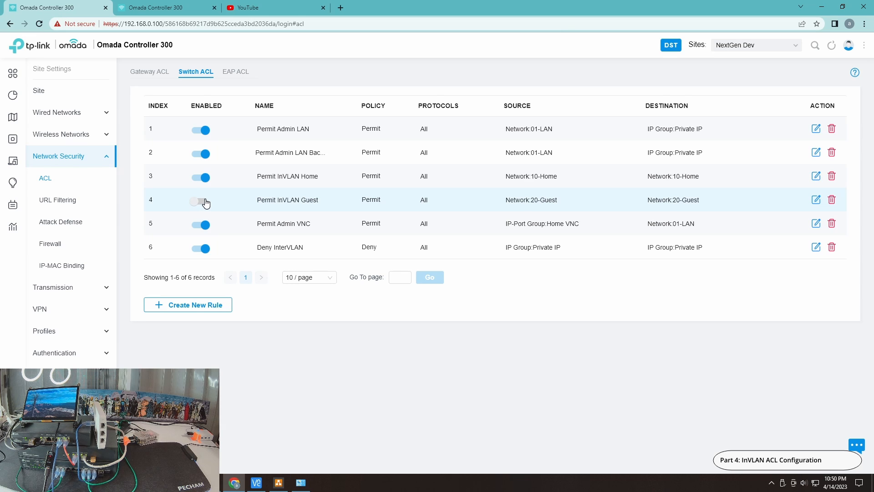
left_click(205, 202)
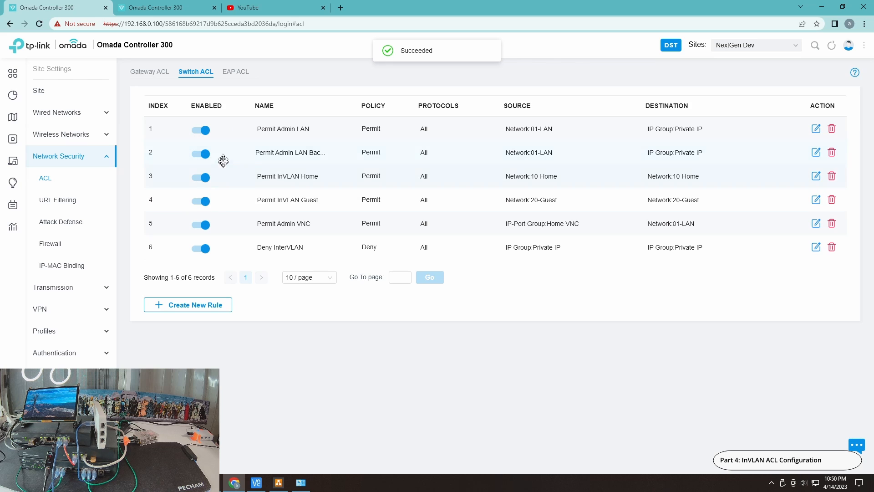
Bring up the running pings to 192.168.10.100, 192.168.90.100 and google.com, and move Network Connections aside to keep them in view
left_click(301, 482)
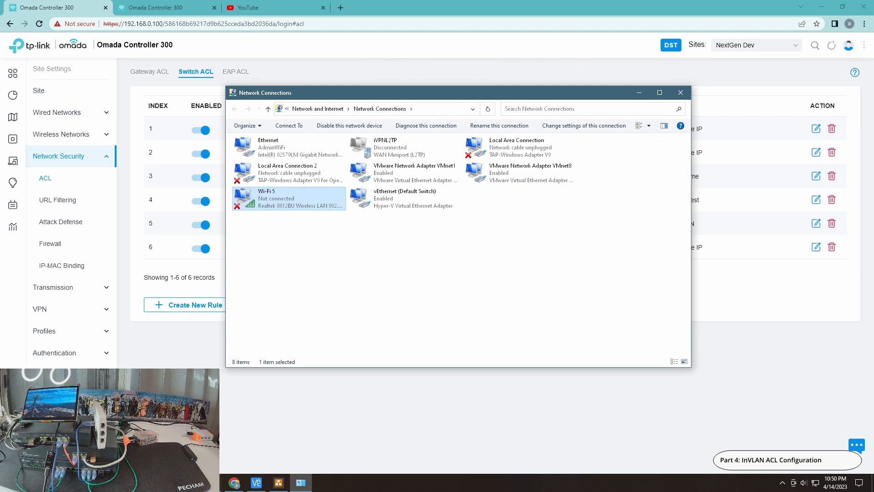
left_click(212, 482)
left_click(220, 468)
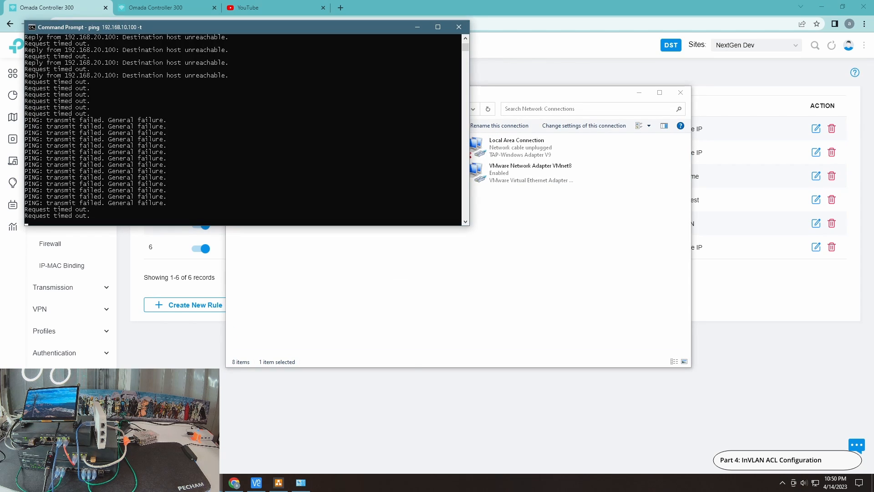
left_click(212, 483)
left_click(191, 451)
left_click(212, 483)
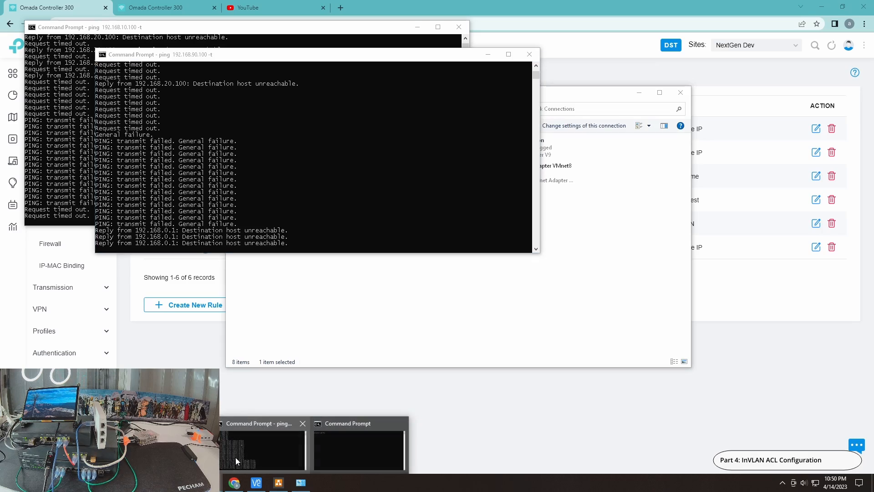
left_click(235, 457)
left_click(212, 483)
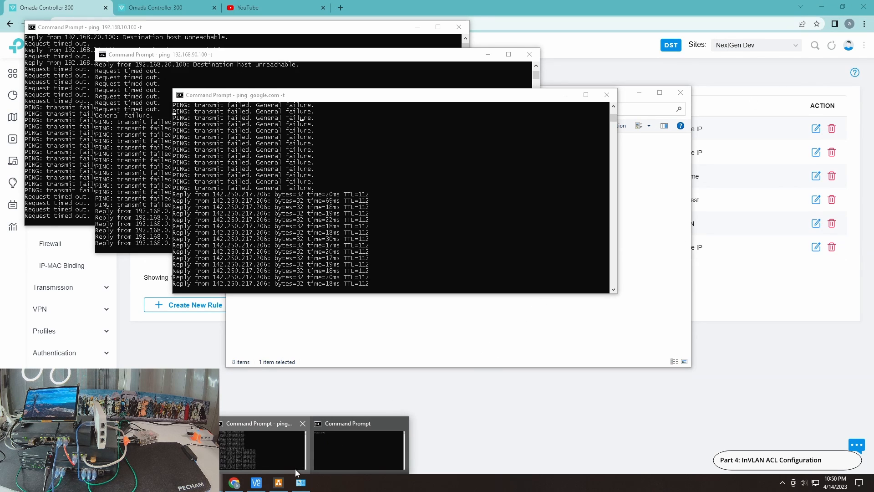
left_click(299, 484)
left_click_drag(338, 92, 519, 177)
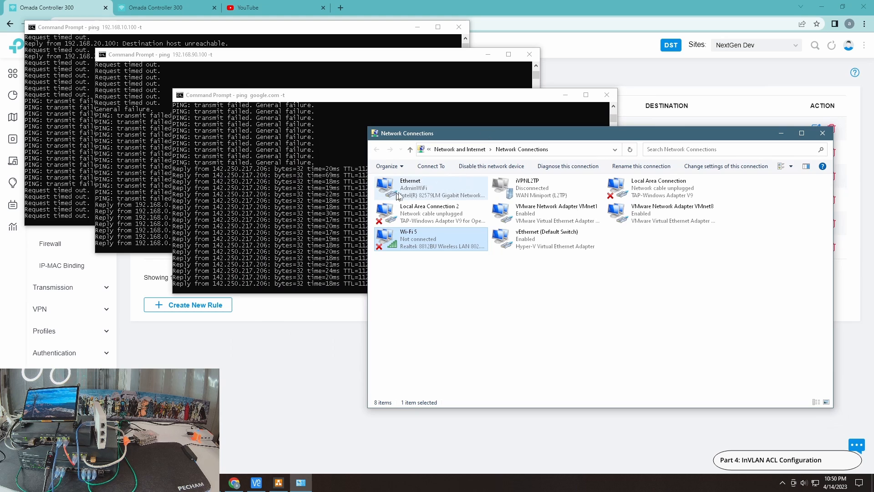
Disable the Ethernet adapter and connect Wi-Fi 5 to 20-Guest RF while the pings keep running
right_click(419, 195)
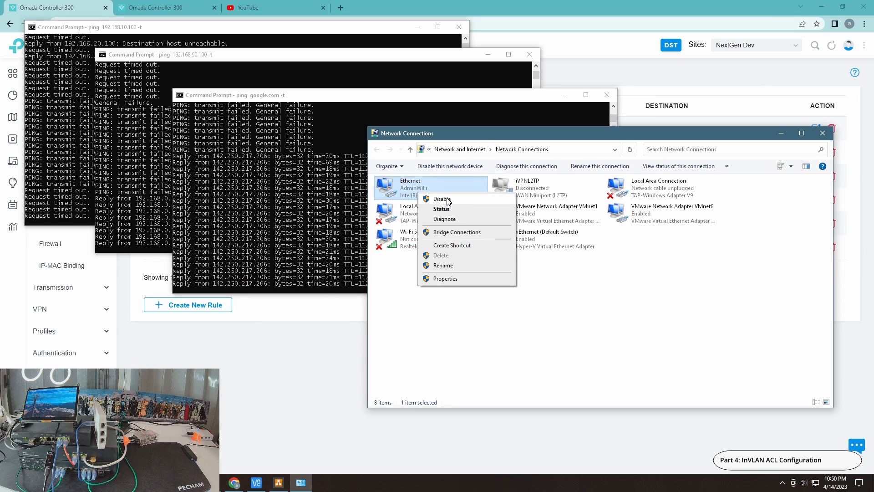
left_click(448, 201)
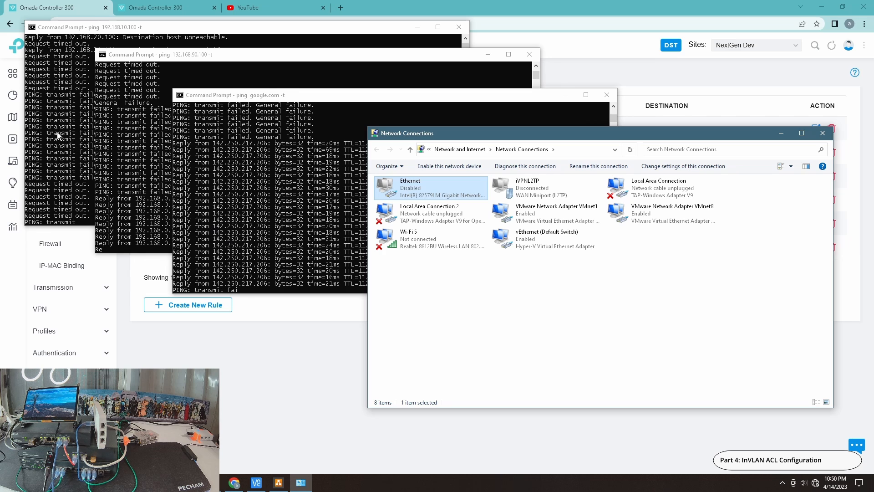
left_click(406, 238)
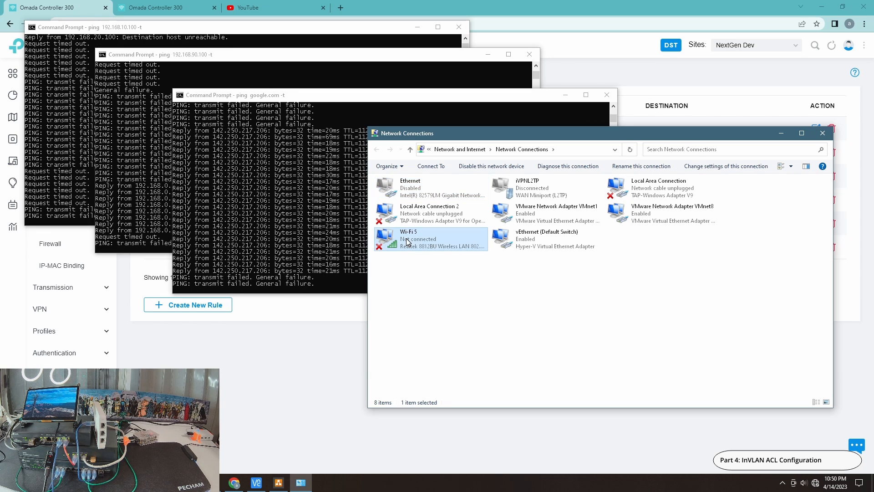
right_click(406, 238)
left_click(437, 255)
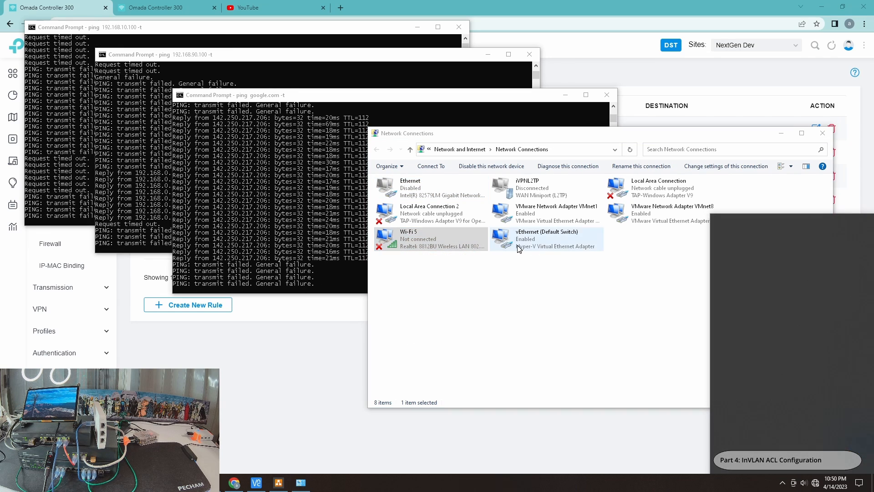
left_click(747, 261)
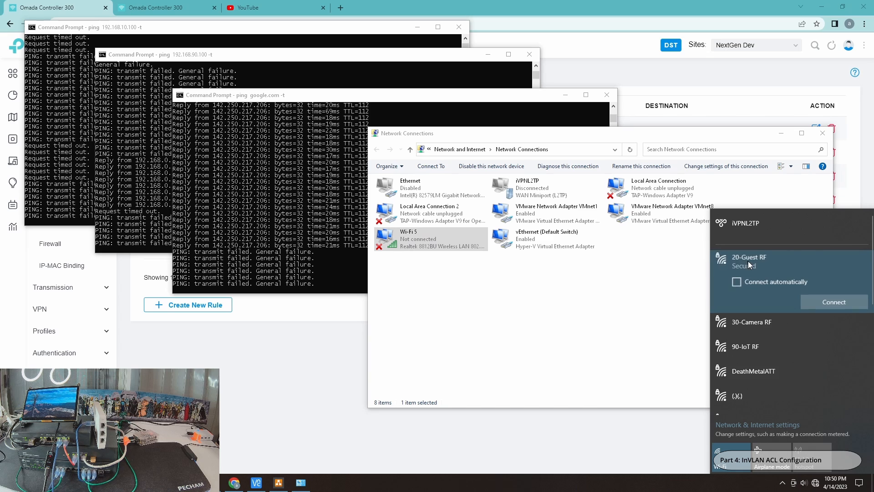
left_click(815, 302)
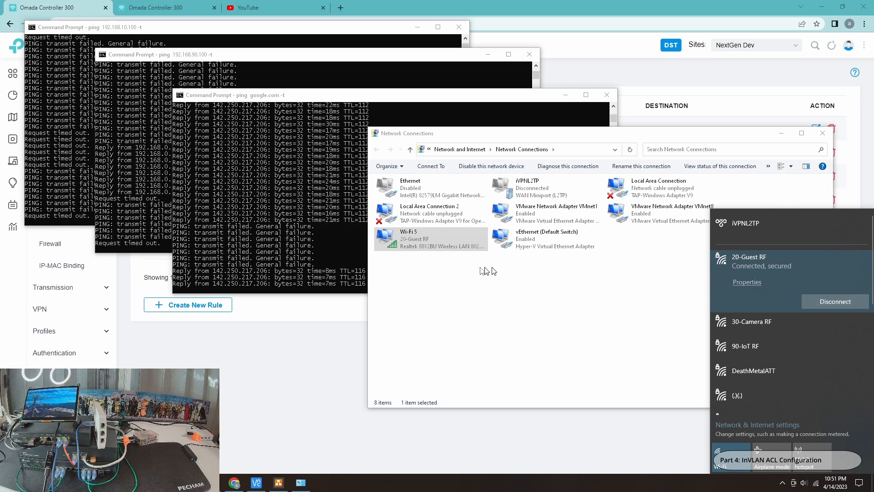
Inspect the Wi-Fi 5 connection details for its assigned addresses, and bring the running google.com ping to the front
double_click(432, 241)
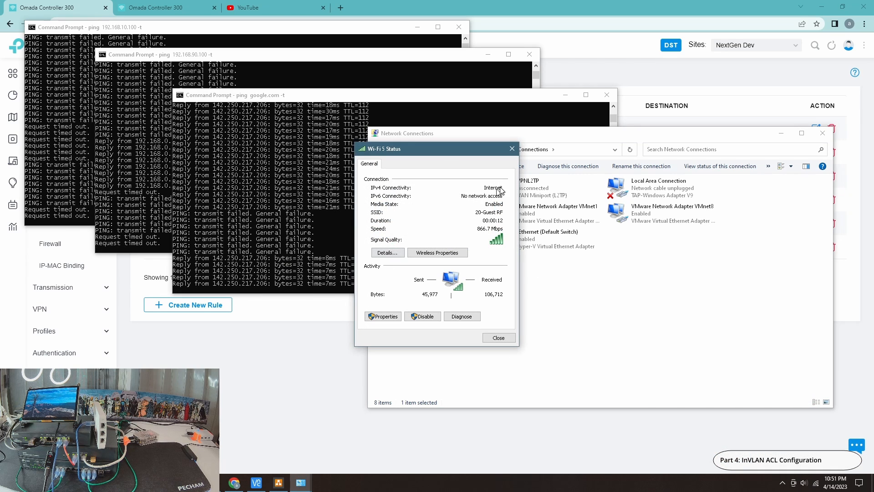
left_click(386, 254)
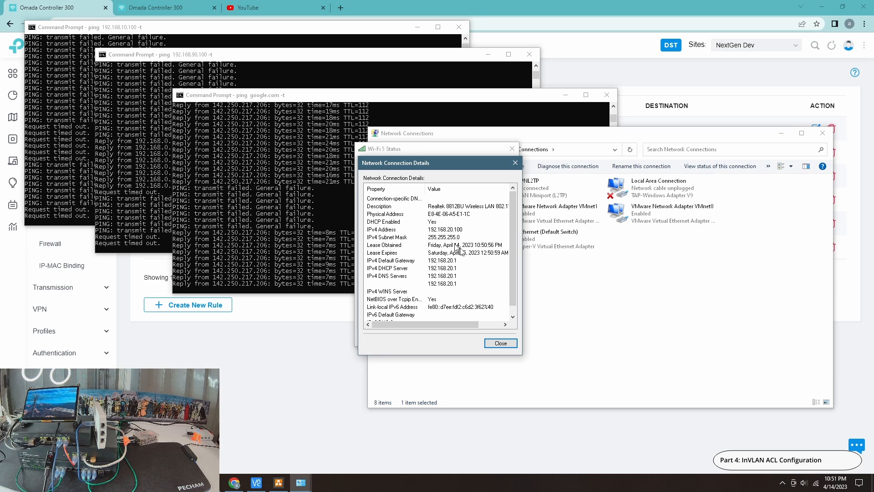
left_click(501, 343)
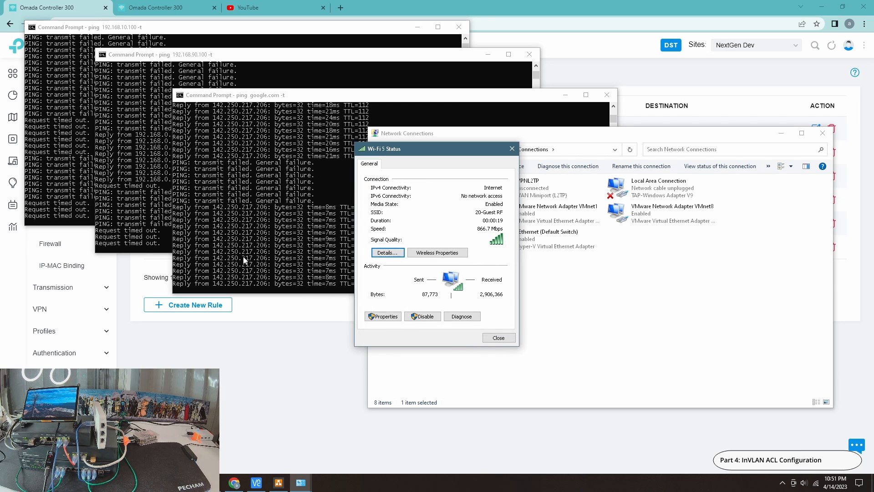
left_click(259, 248)
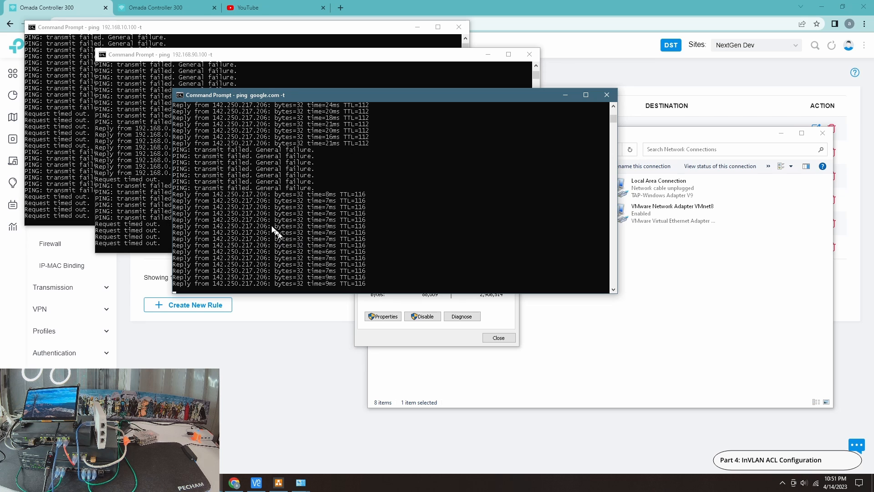
Check YouTube over the guest Wi-Fi, close its tab, and switch to the 31tplinkdrawio.drawio network diagram
left_click(255, 9)
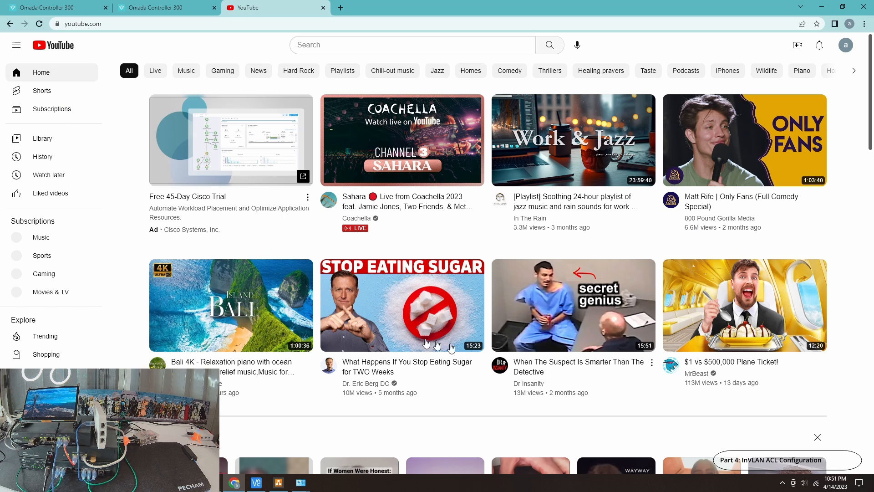
left_click(324, 7)
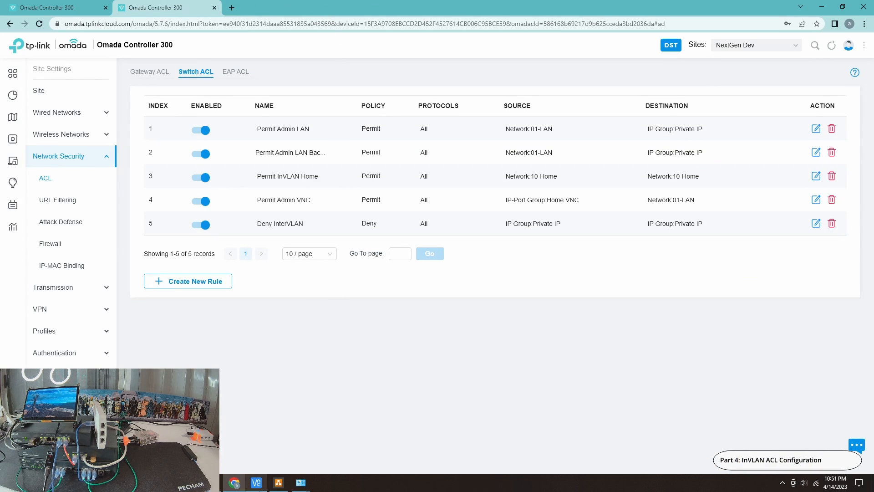
left_click(278, 483)
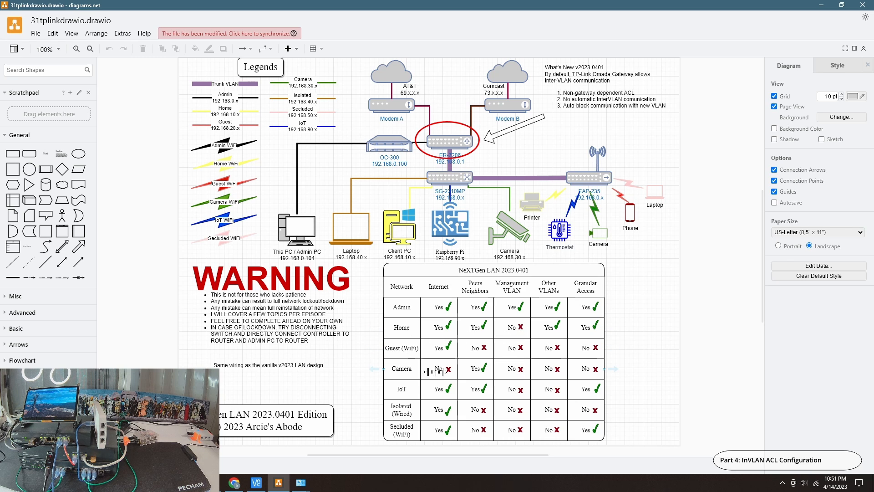
Disconnect Wi-Fi 5 from 20-Guest RF and re-enable the Ethernet adapter in Network Connections
left_click(301, 483)
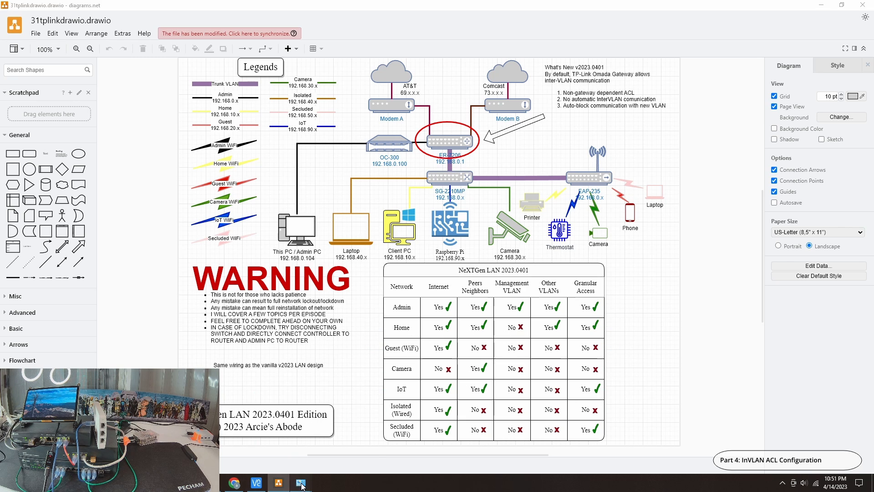
left_click(353, 438)
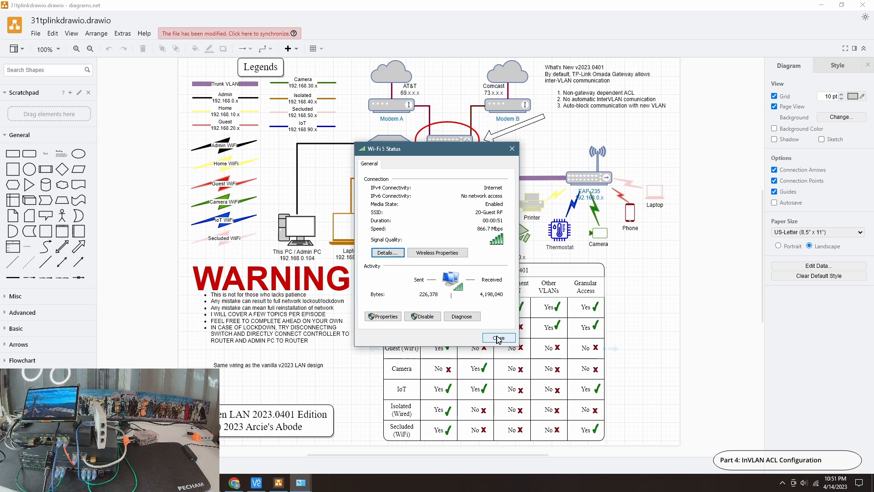
left_click(497, 338)
left_click(301, 483)
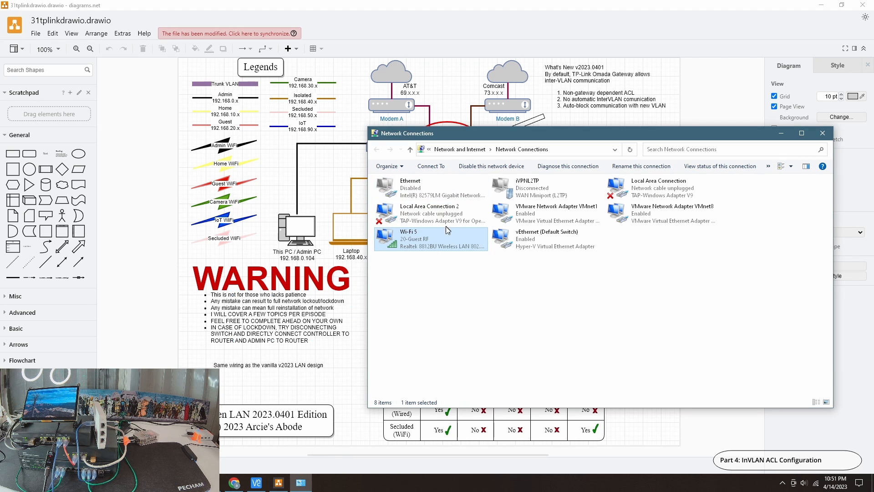
right_click(430, 234)
left_click(473, 251)
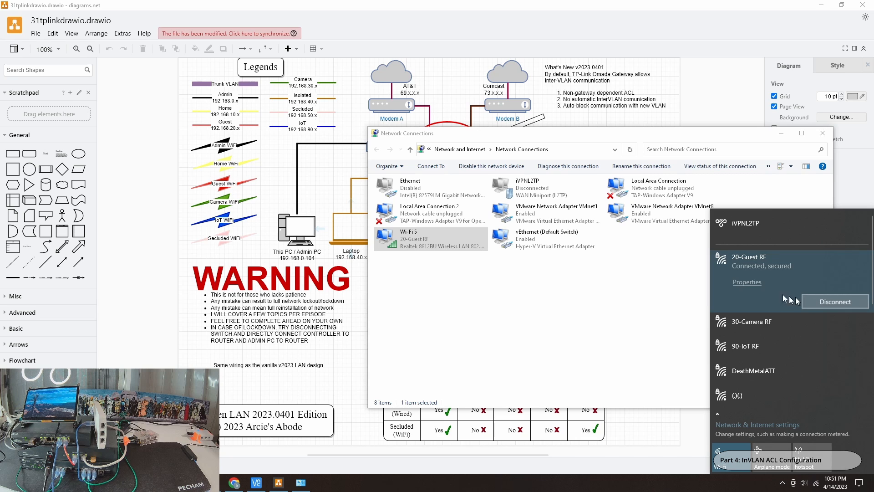
right_click(434, 188)
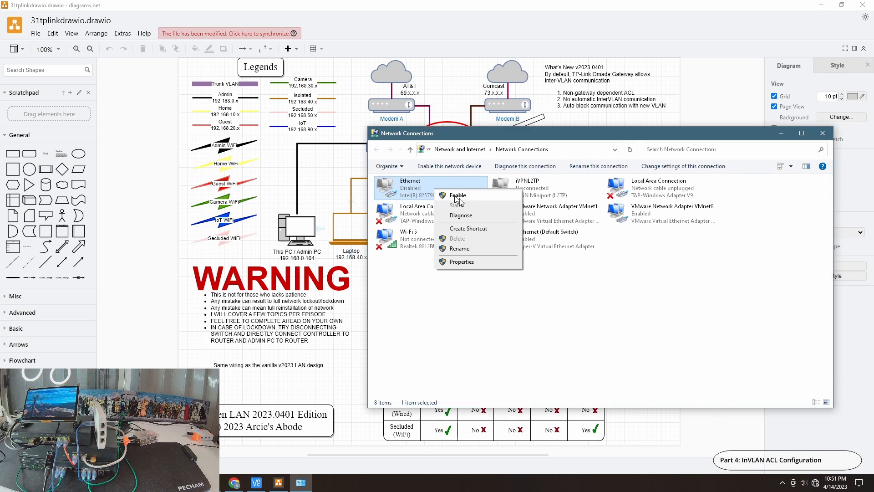
left_click(457, 195)
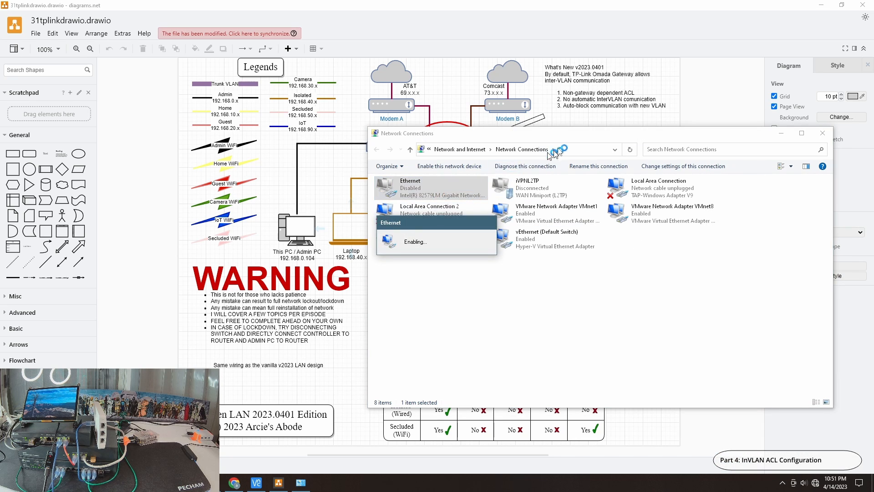
Review the switch ACL list in the local Omada controller and open the SG-2210MP switch from the device list
left_click(234, 482)
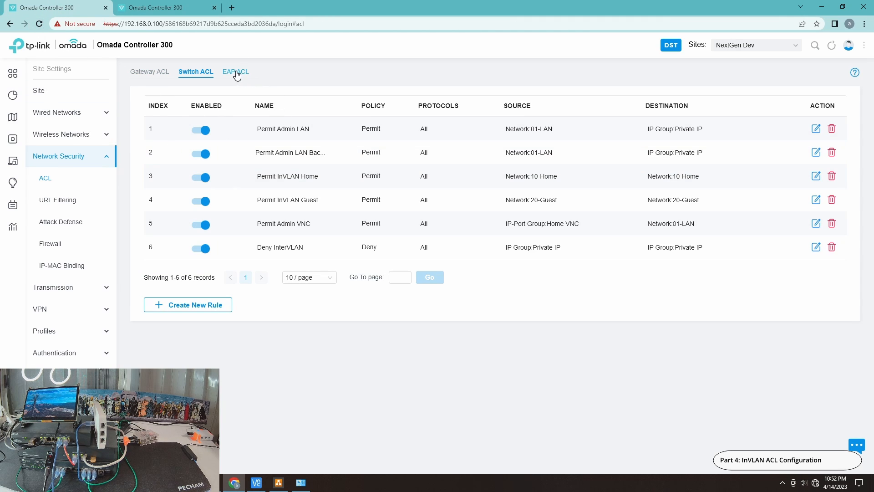
left_click(190, 75)
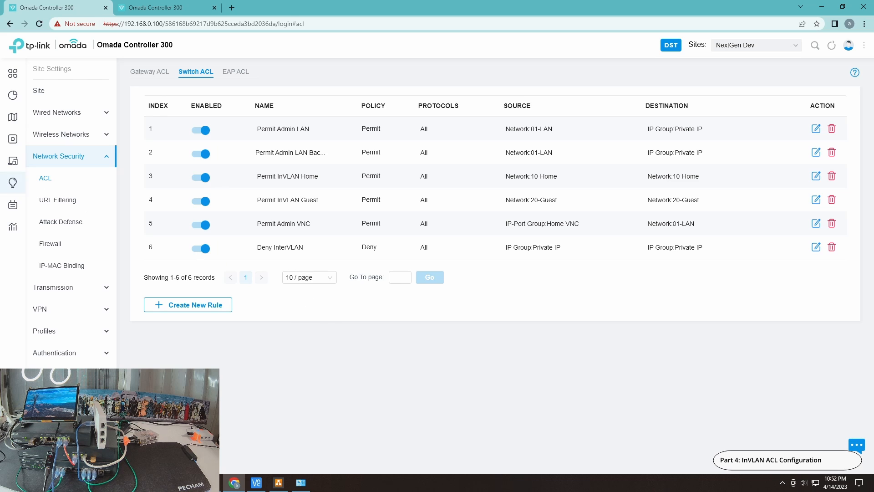
left_click(27, 139)
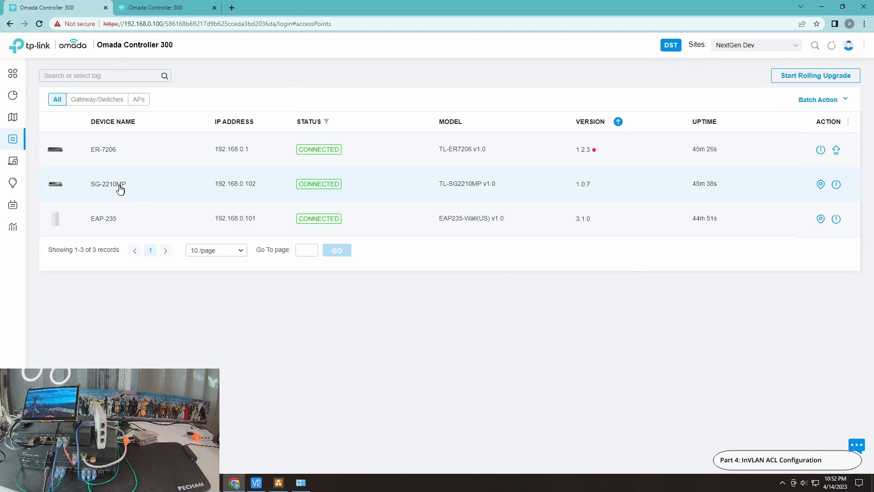
left_click(203, 197)
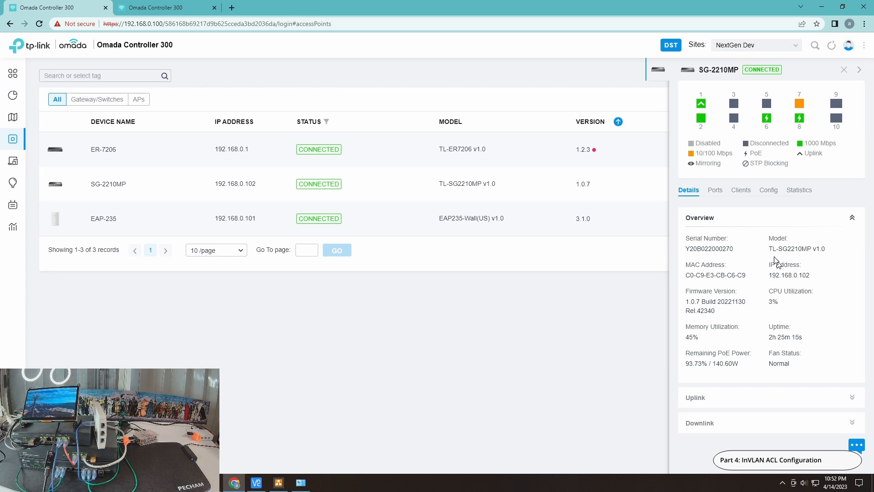
Apply the 30-Camera profile to Port3 of the SG-2210MP switch and reopen its port list
left_click(715, 190)
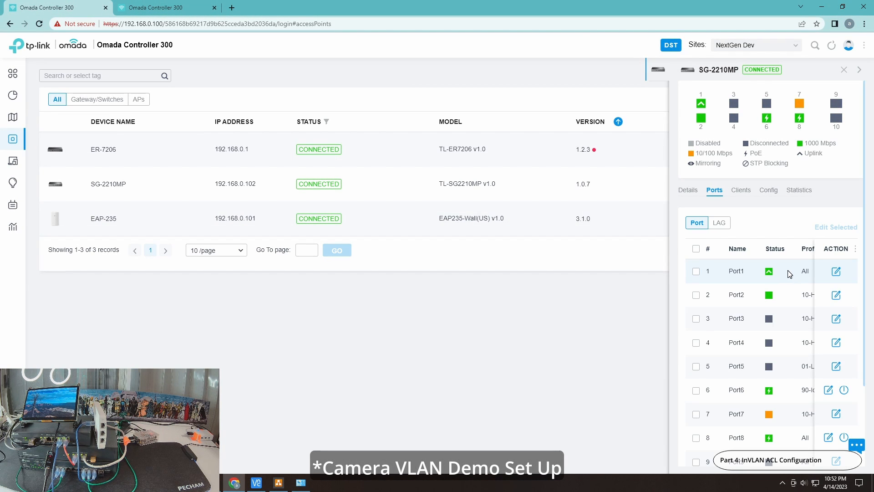
left_click(836, 319)
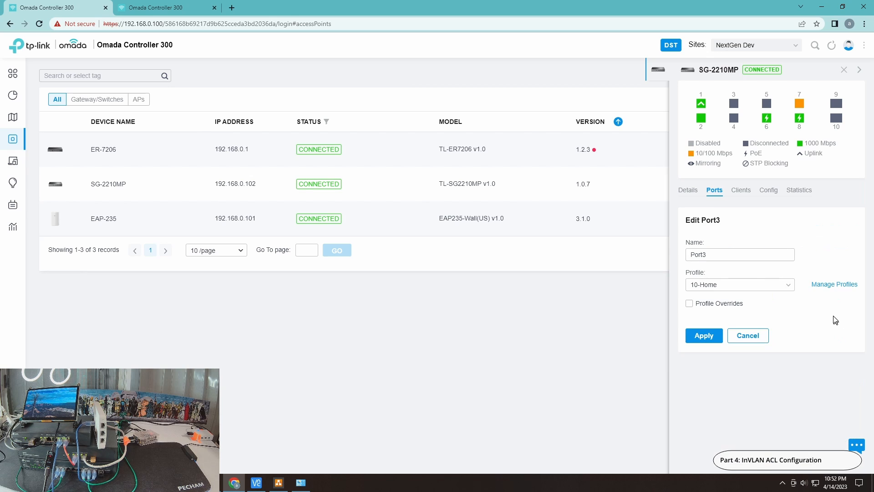
left_click(742, 285)
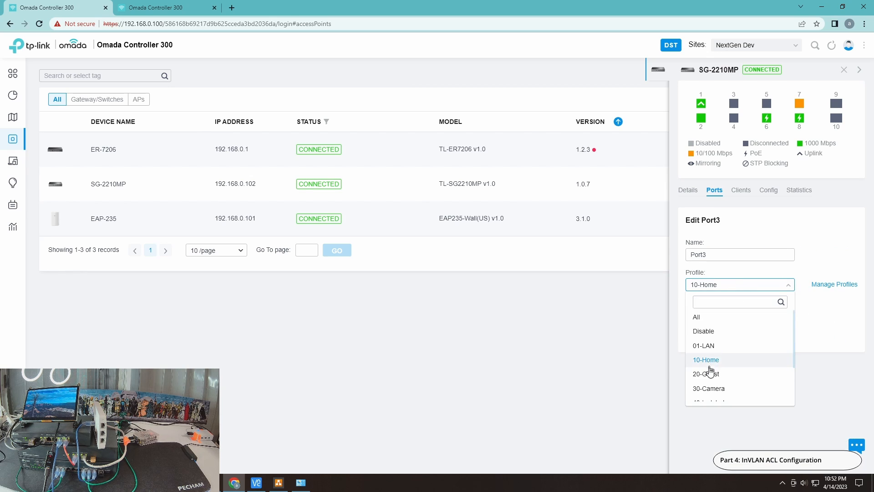
left_click(710, 389)
left_click(700, 377)
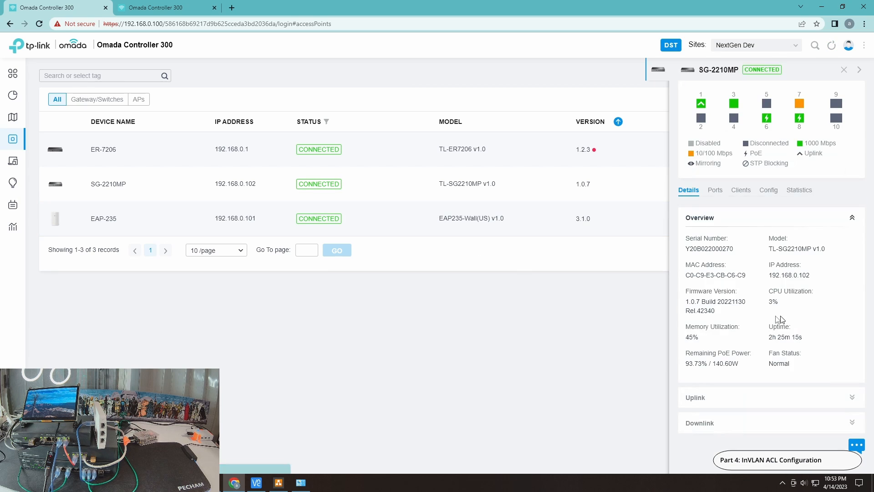
left_click(716, 189)
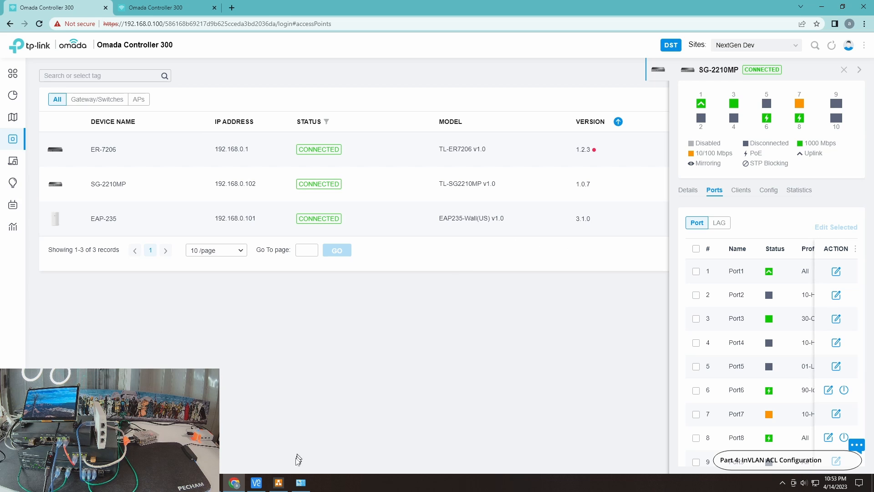
Try to connect to 192.168.30.101 in VNC Viewer, stop the attempt and return to the Omada controller
left_click(258, 483)
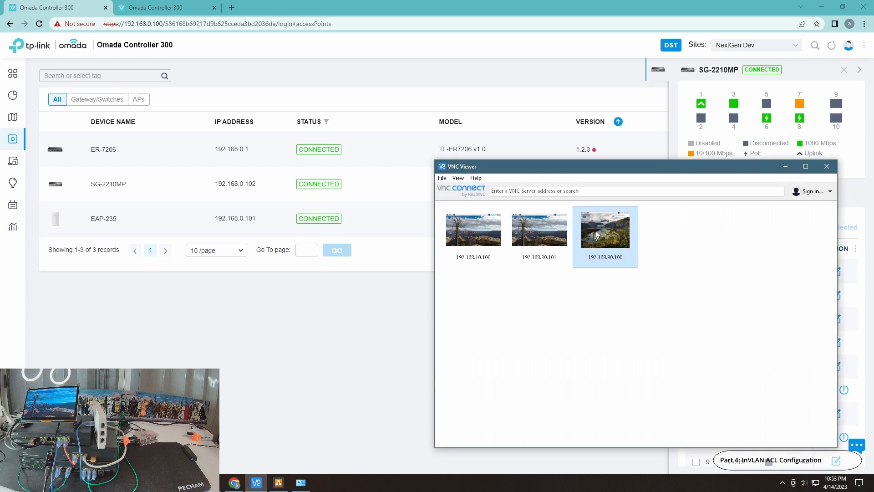
double_click(542, 237)
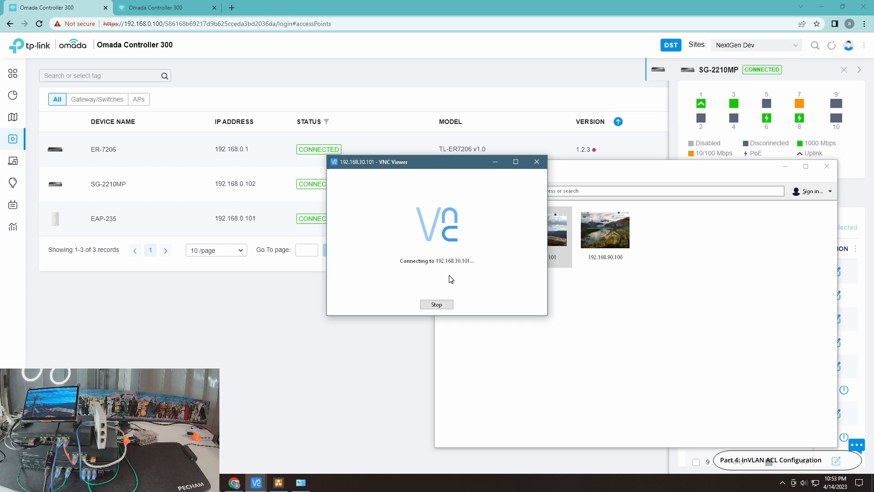
left_click(434, 309)
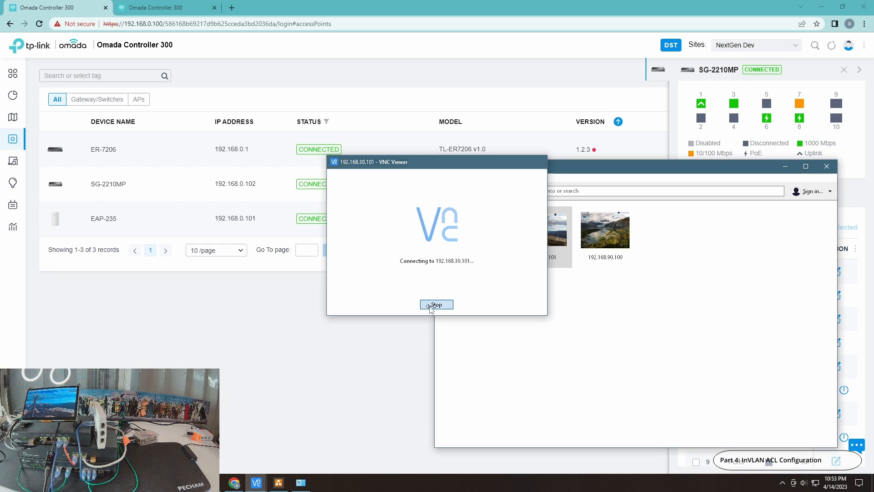
left_click(367, 340)
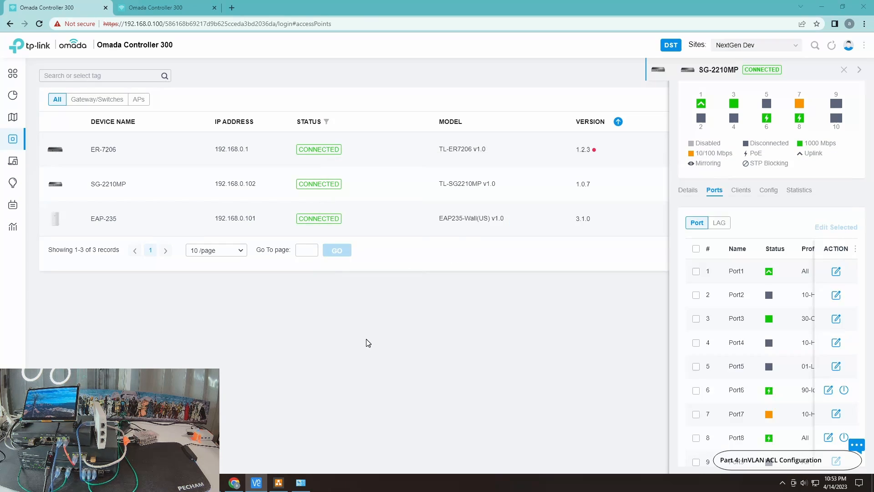
Apply the 30-Camera profile to Port4 of the SG-2210MP switch, then refresh and reopen its port list
left_click(837, 343)
left_click(721, 285)
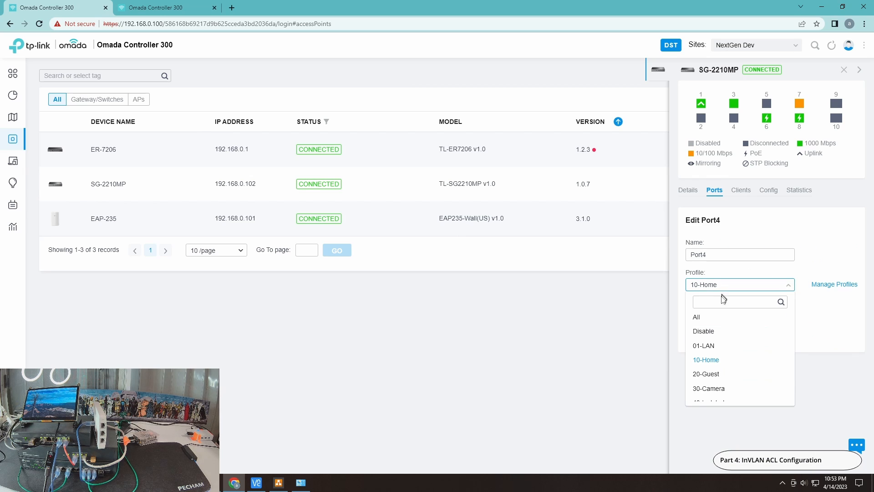
left_click(717, 388)
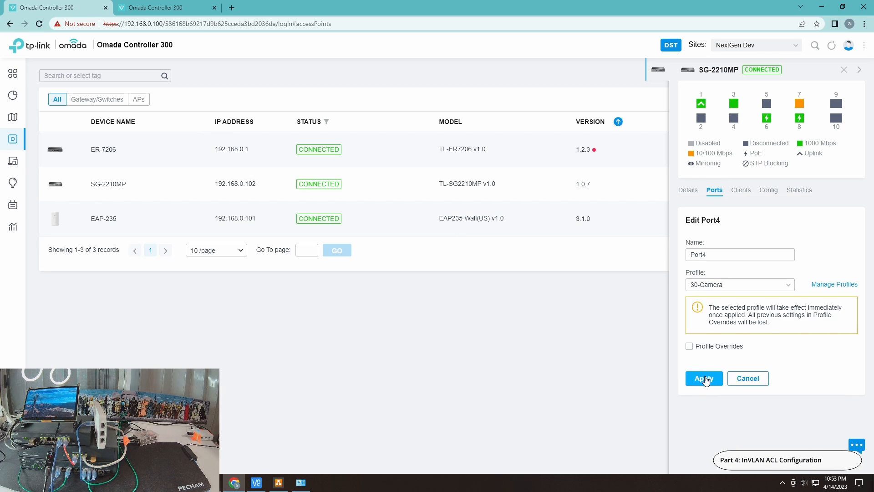
left_click(705, 378)
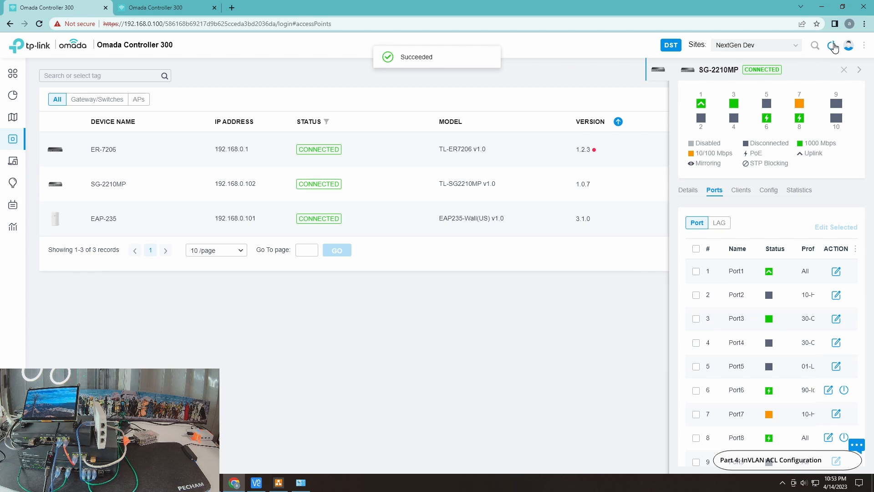
left_click(833, 48)
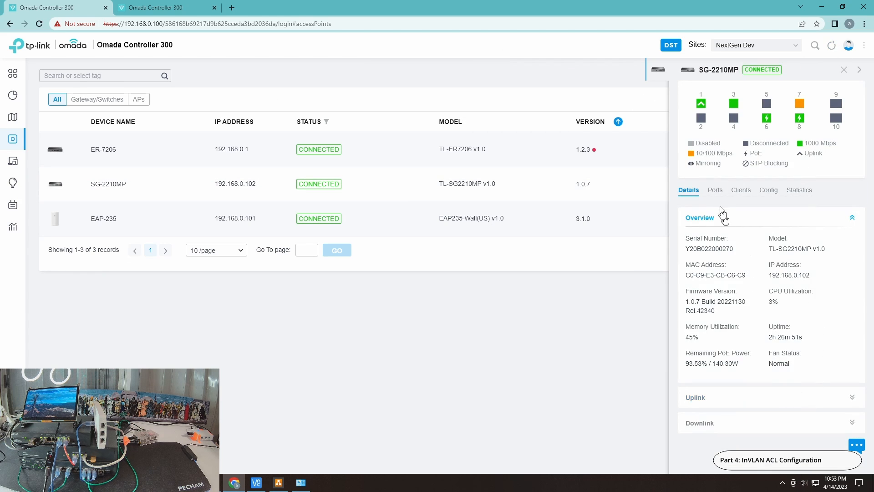
left_click(715, 190)
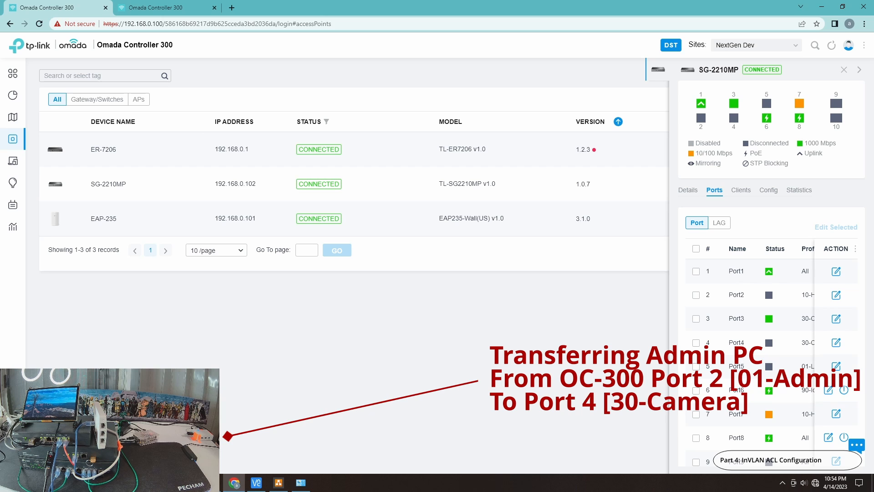
Bring up the running pings to 192.168.10.100, 192.168.90.100 and google.com over the switch's port list
left_click(212, 482)
left_click(262, 449)
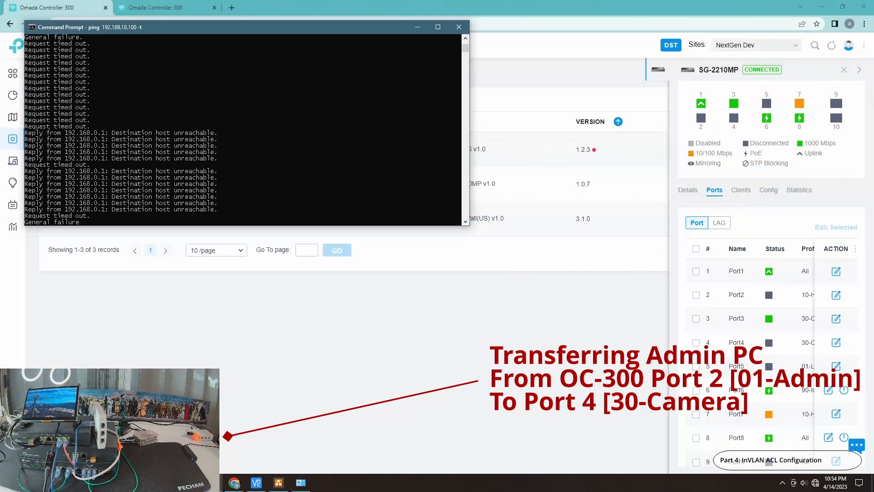
mouse_move(301, 482)
left_click(364, 446)
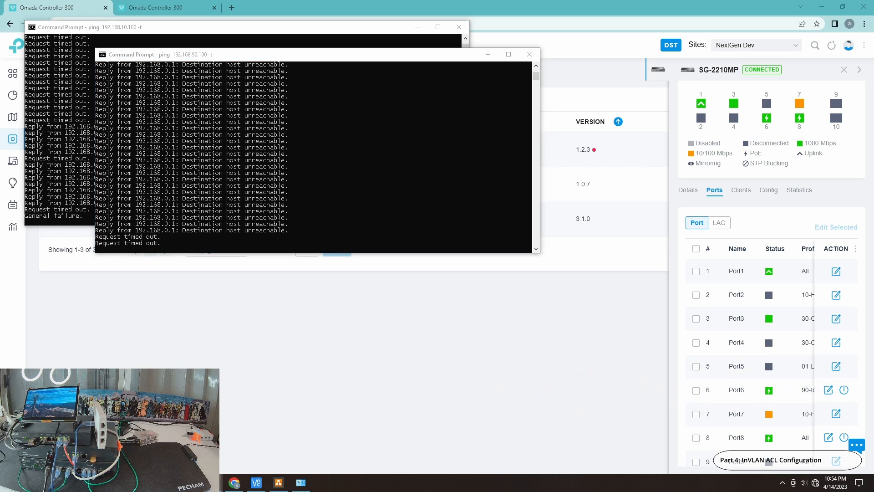
mouse_move(301, 482)
left_click(275, 445)
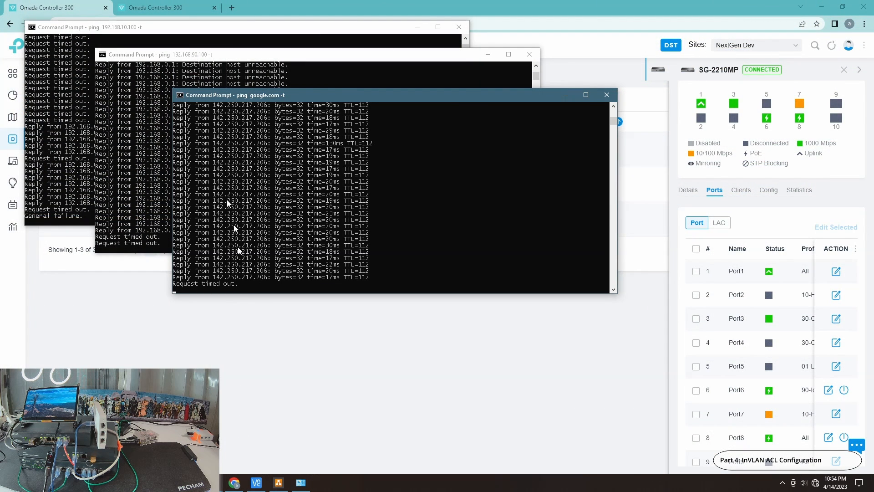
left_click(212, 482)
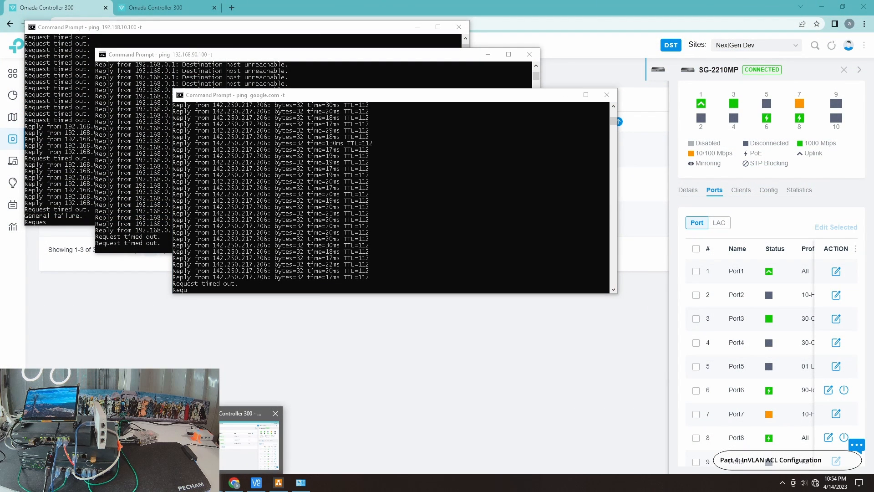
Bring up the idle Command Prompt window and ping 192.168.30.100
mouse_move(211, 482)
left_click(318, 464)
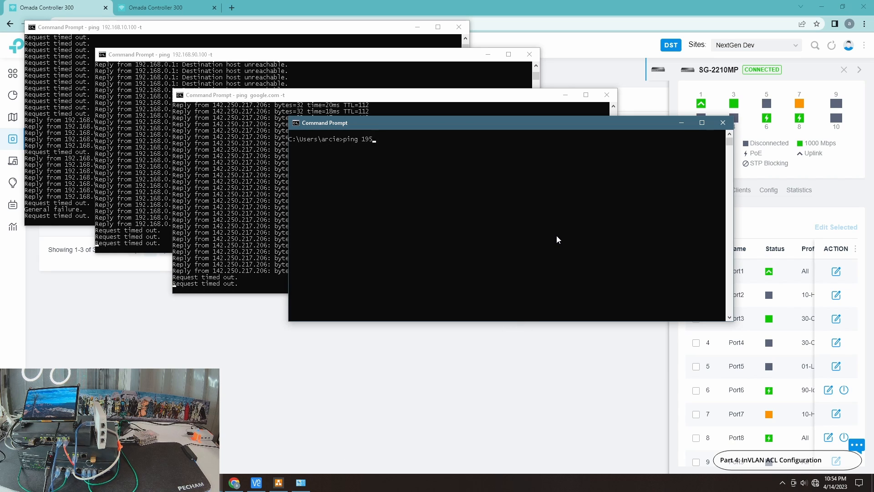
type("ping 192.168")
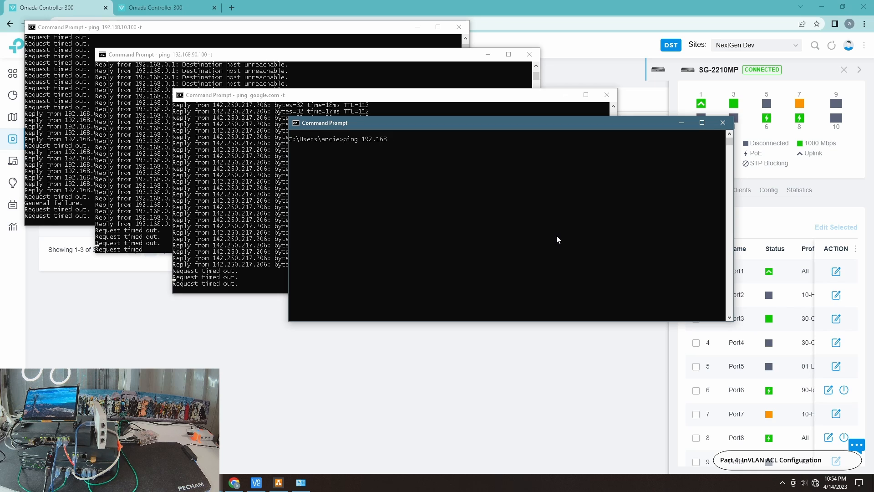
type(".30.100")
key("Return")
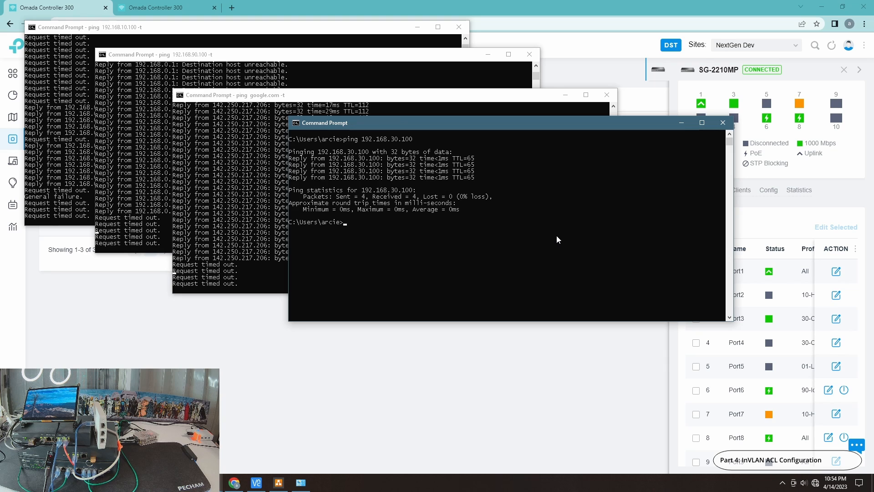
Ping 192.168.30.101 from the same Command Prompt
key("Up")
key("BackSpace")
type("192.168.30.101")
key("Return")
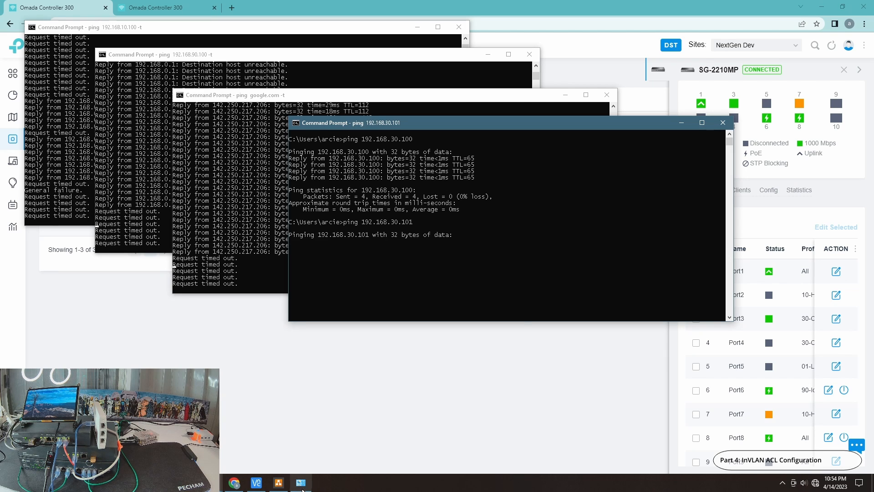
Check the Ethernet adapter's IPv4 address in its network connection details, then close the details and status windows
left_click(300, 482)
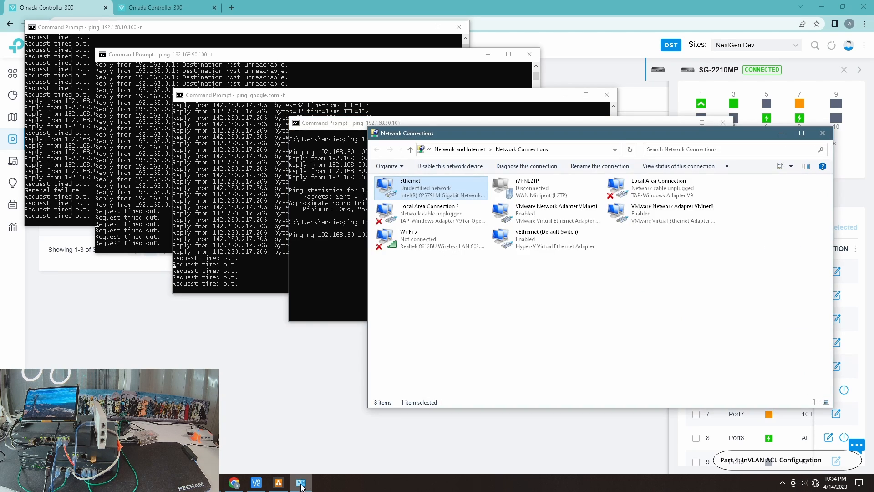
double_click(442, 193)
left_click(385, 235)
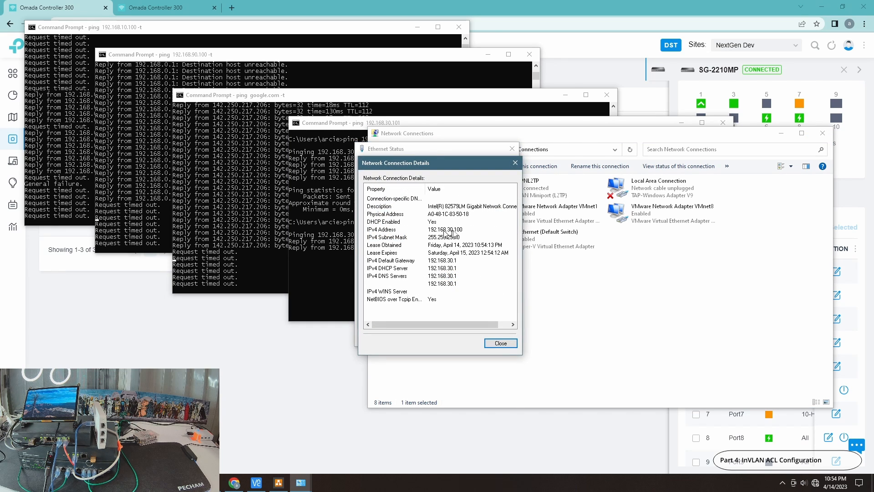
left_click(501, 343)
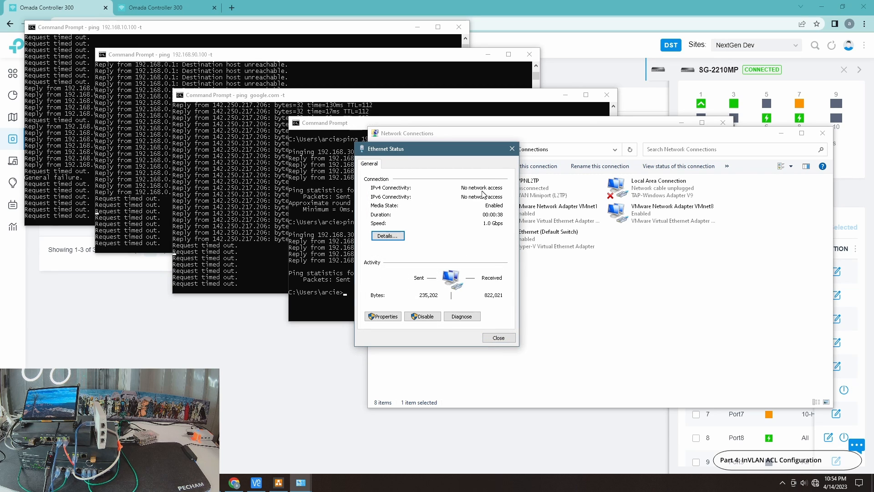
left_click(498, 337)
Repeat the ping to 192.168.30.101 in the Command Prompt
left_click(332, 278)
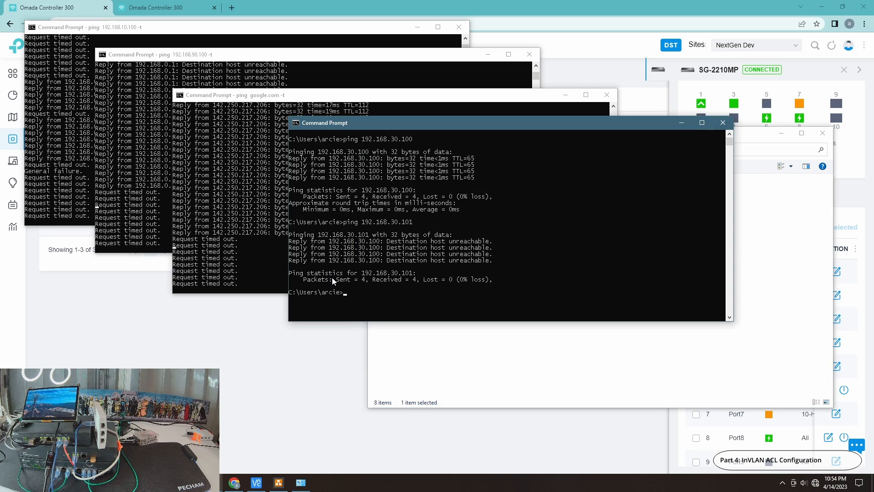
key("Up")
key("Return")
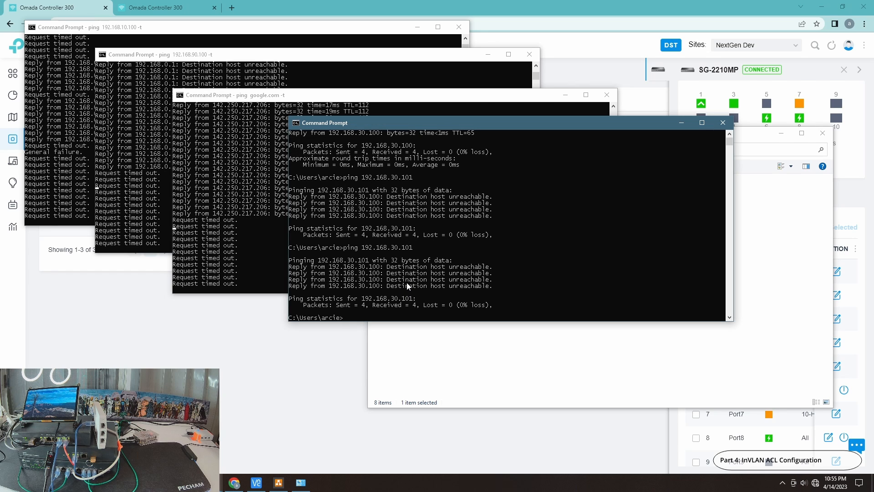
Try to connect to 192.168.30.101 in VNC Viewer from the 30-Camera port and stop the attempt
left_click(496, 349)
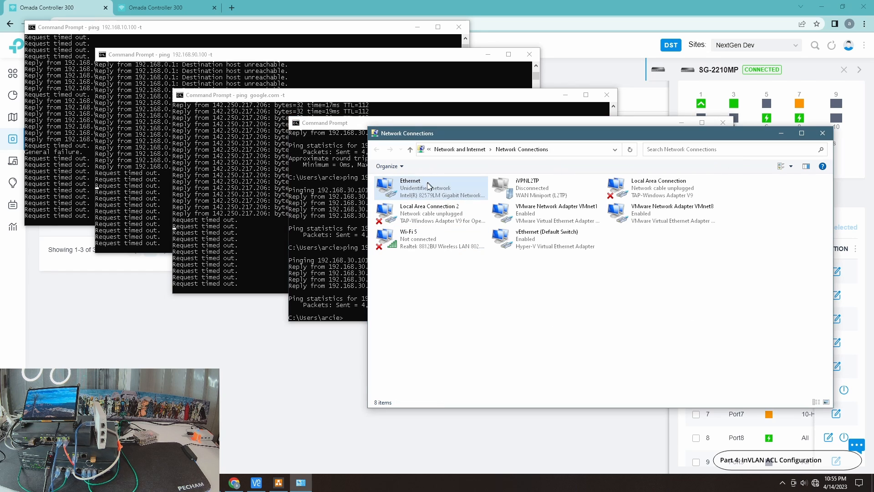
left_click(257, 483)
double_click(540, 232)
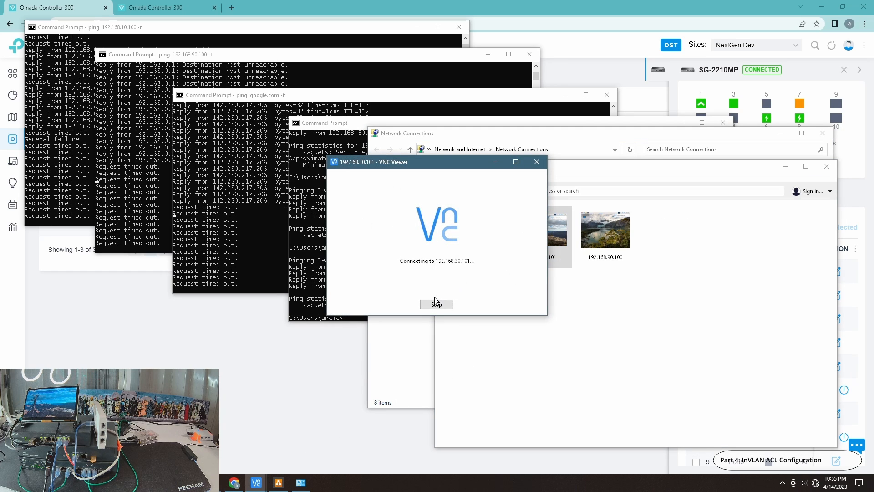
left_click(436, 304)
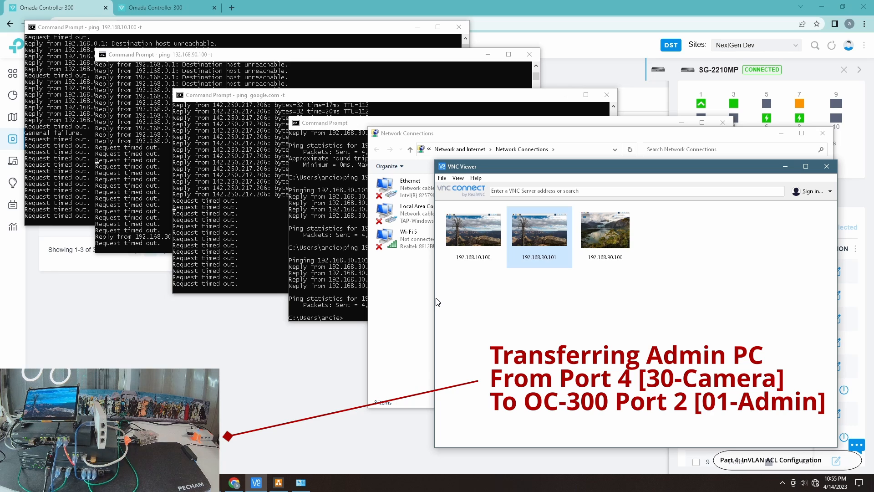
Switch back to the Omada controller, show the site's Switch ACL rules and close the SG-2210MP device details
left_click(275, 369)
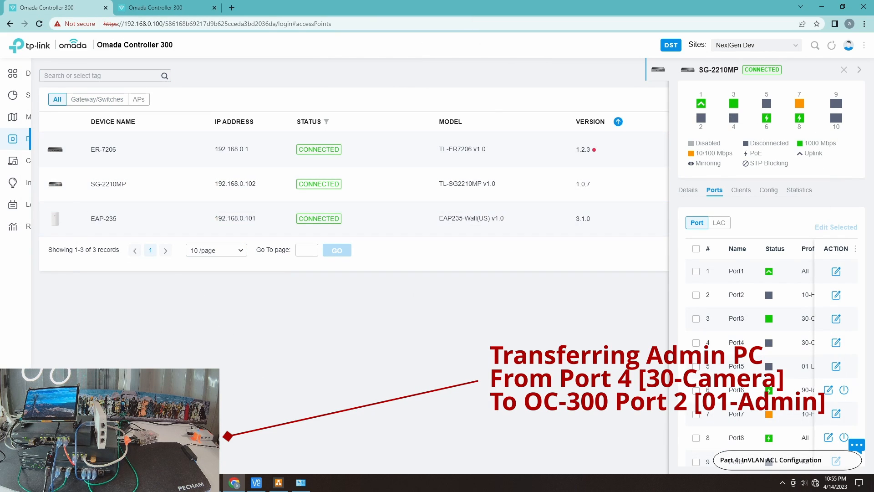
mouse_move(46, 367)
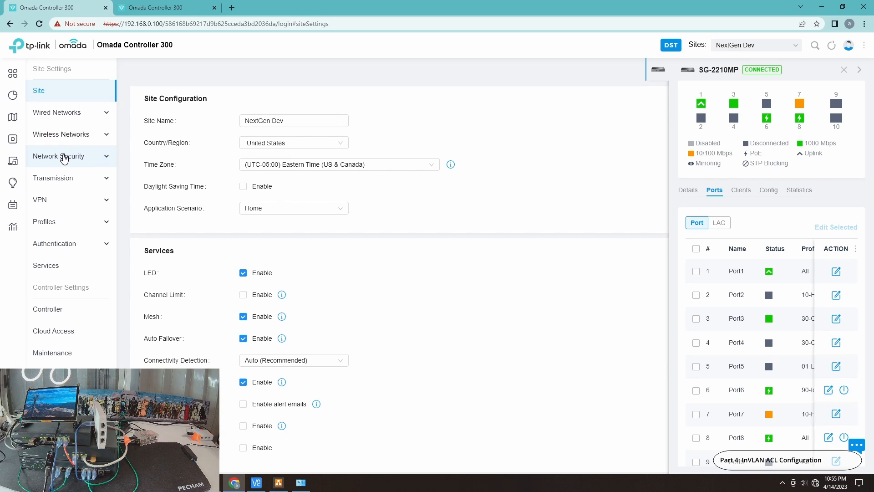
left_click(90, 157)
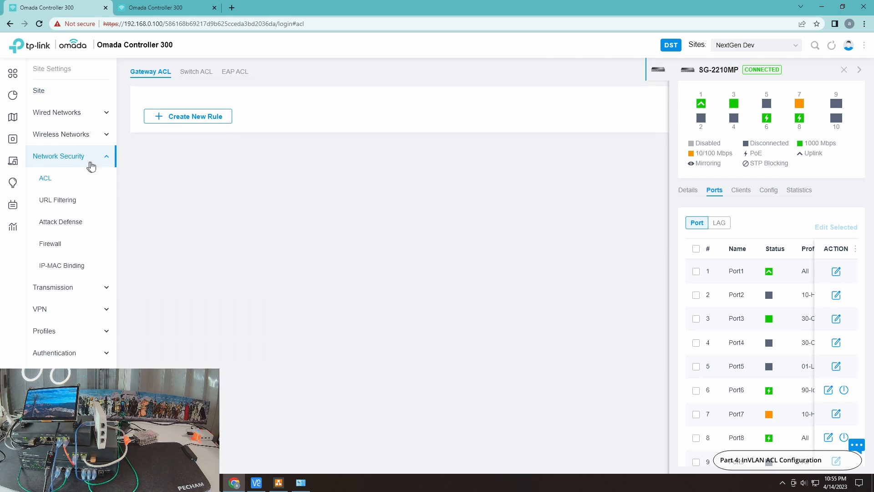
left_click(194, 73)
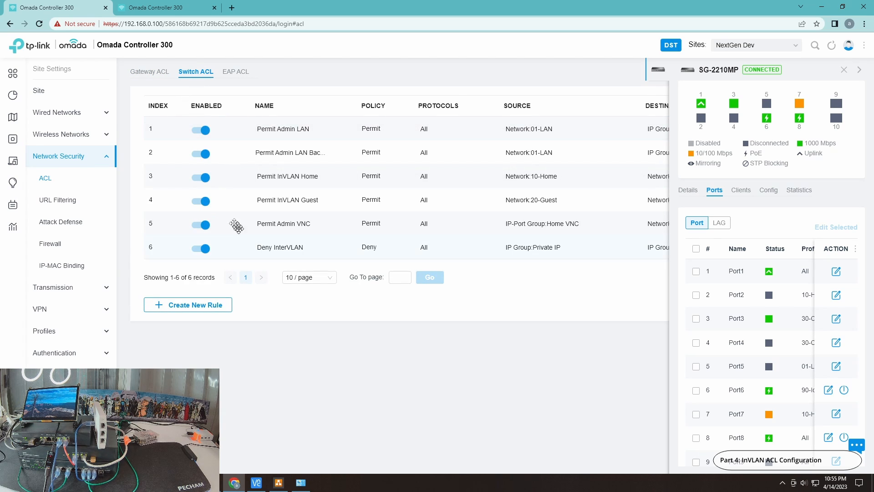
left_click(844, 69)
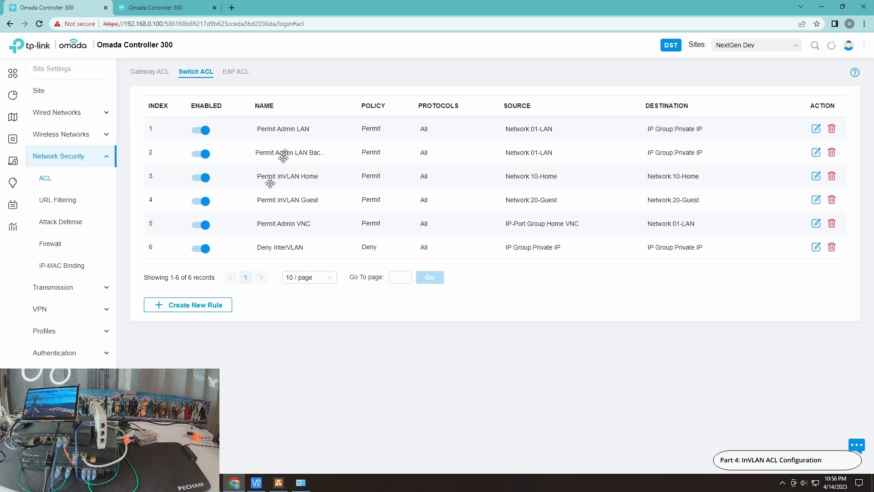
Start a new switch ACL rule named Permit InVLAN Camera with the Permit policy and all protocols
left_click(220, 303)
left_click(292, 121)
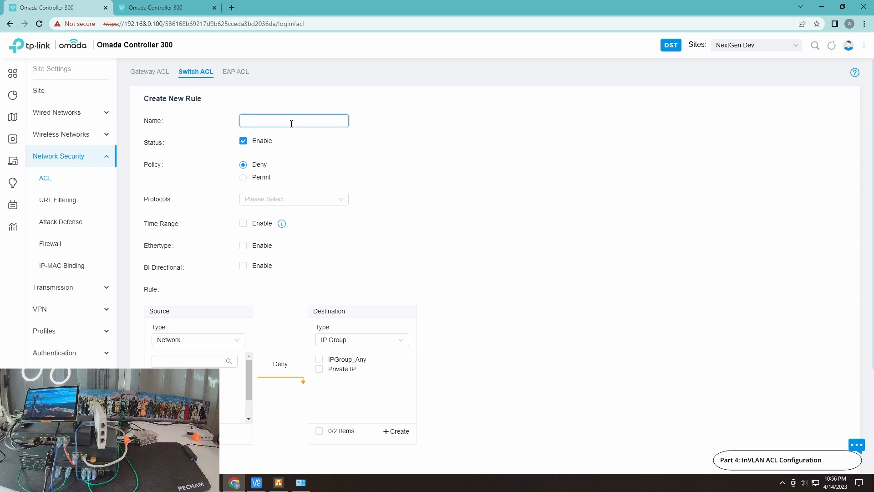
type("Permni")
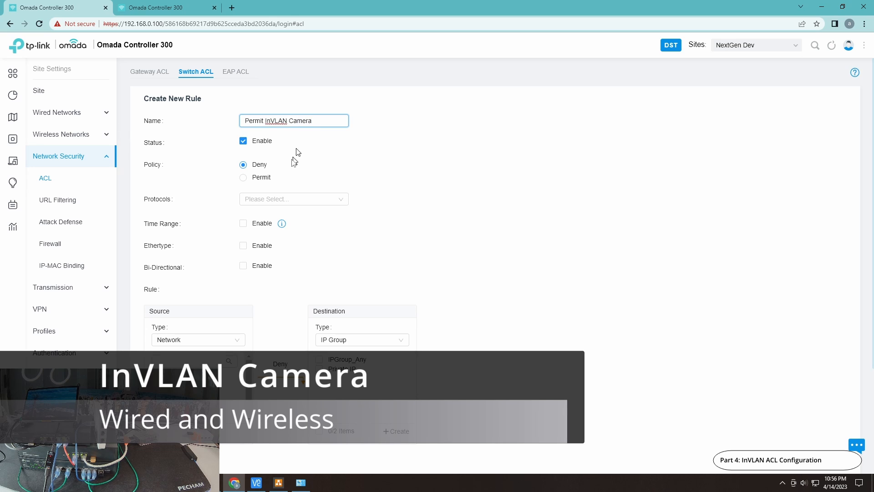
left_click(267, 177)
left_click(269, 199)
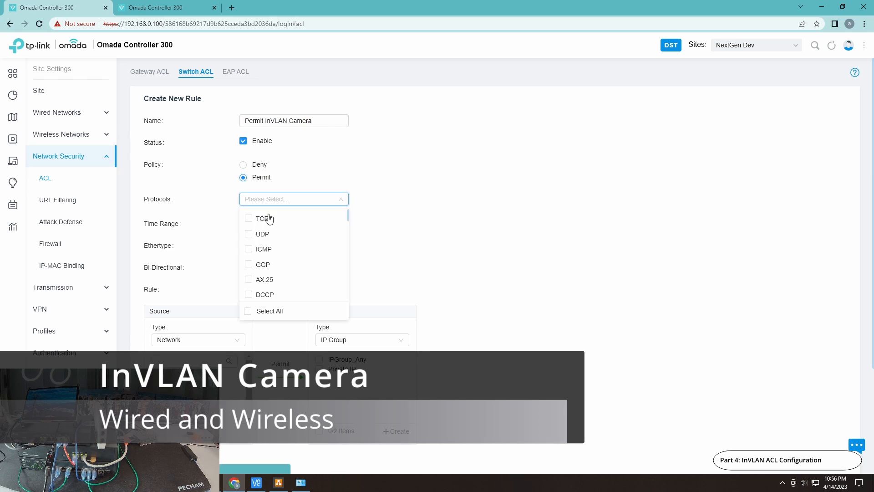
left_click(249, 311)
left_click(422, 264)
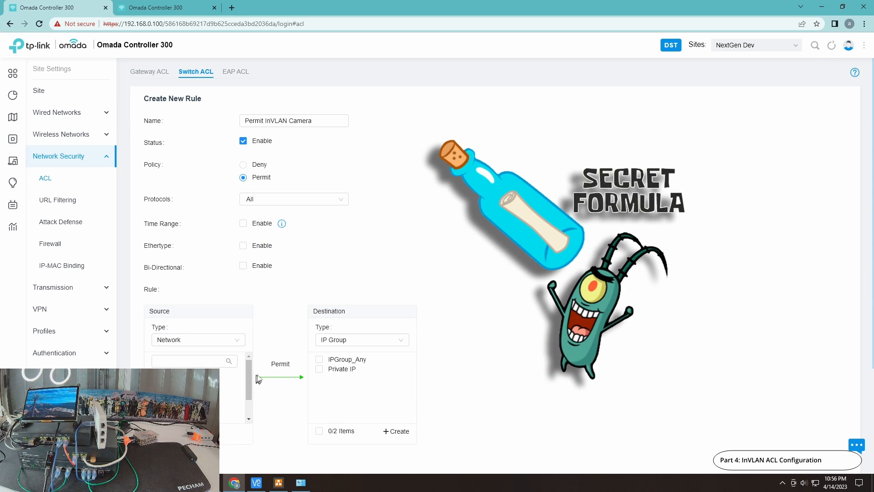
Set the 30-Camera network as both source and destination of the rule and create it
scroll(174, 304, "down", 3)
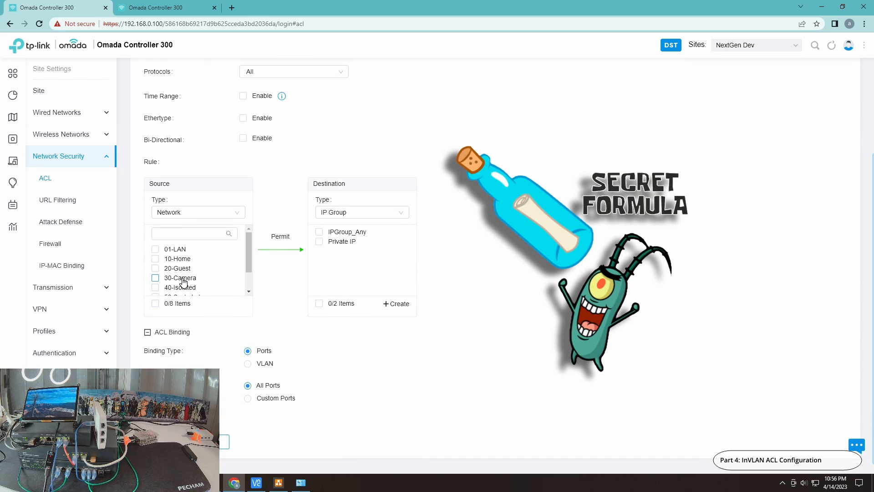
left_click(183, 282)
left_click(354, 213)
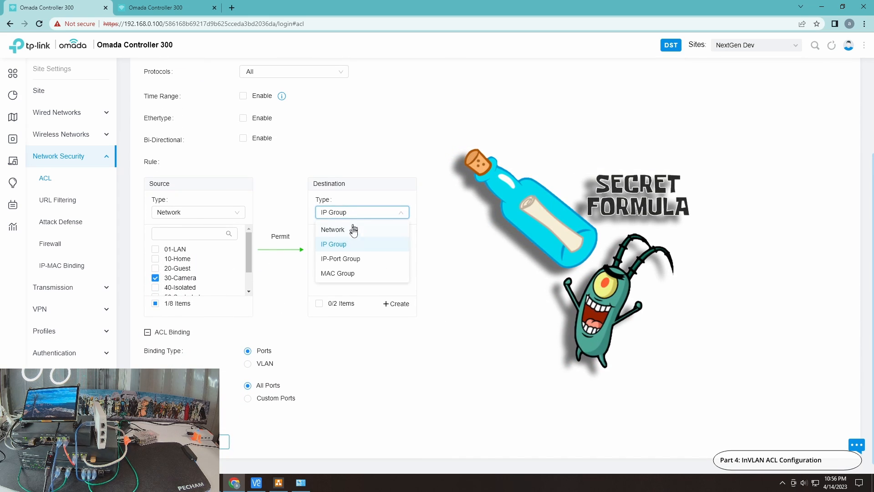
left_click(354, 230)
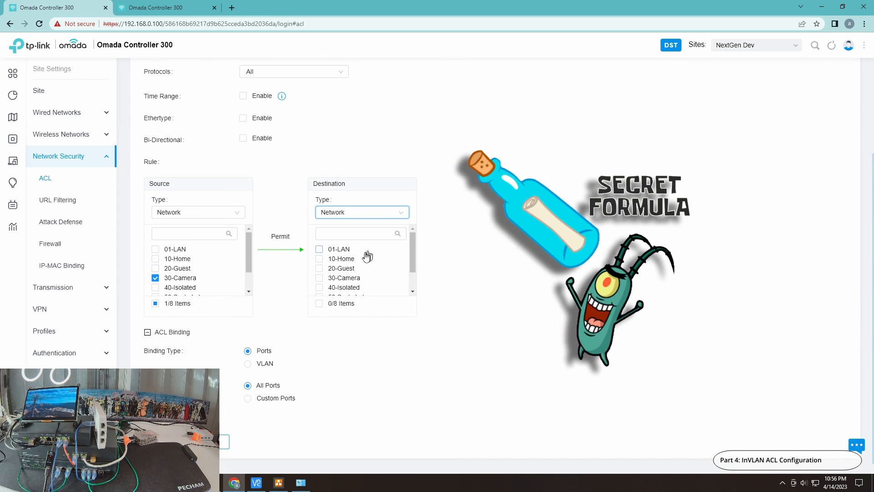
left_click(350, 279)
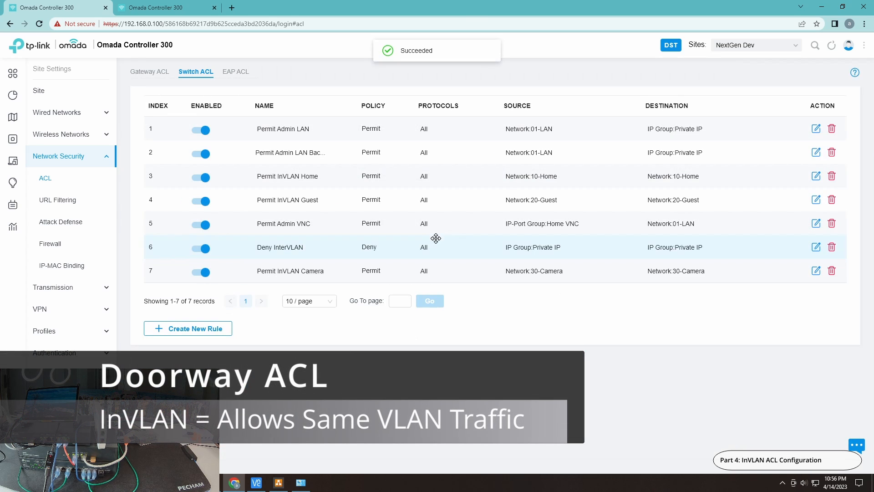
Move the Permit InVLAN Camera rule above Deny InterVLAN and Permit Admin VNC in the rule order
left_click_drag(293, 255, 289, 268)
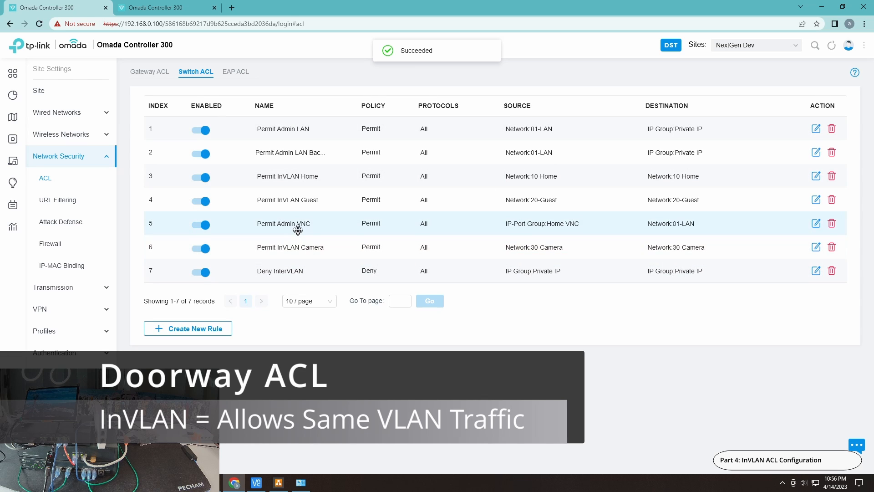
left_click_drag(298, 230, 297, 238)
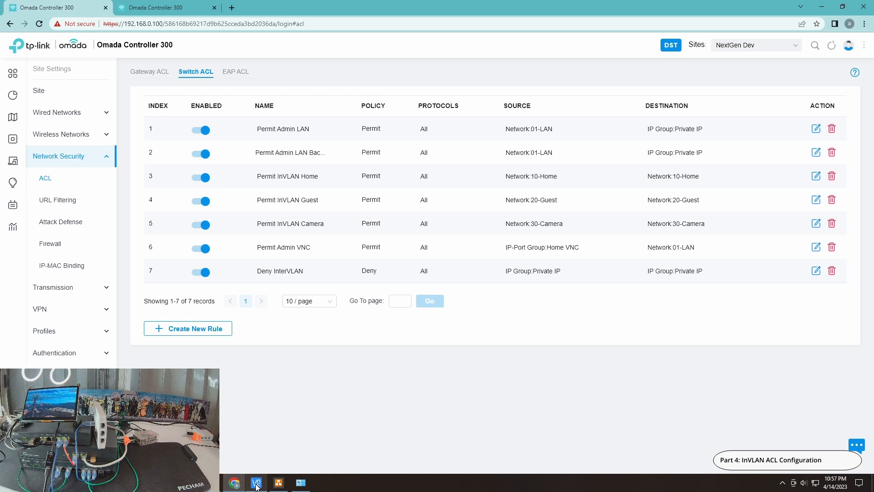
Switch to VNC Viewer and start a connection to 192.168.30.101
mouse_move(257, 486)
left_click(271, 441)
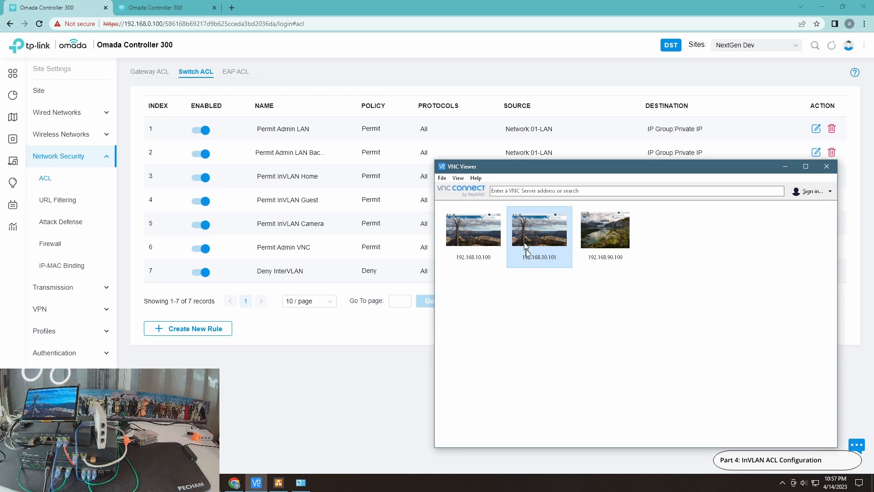
double_click(538, 232)
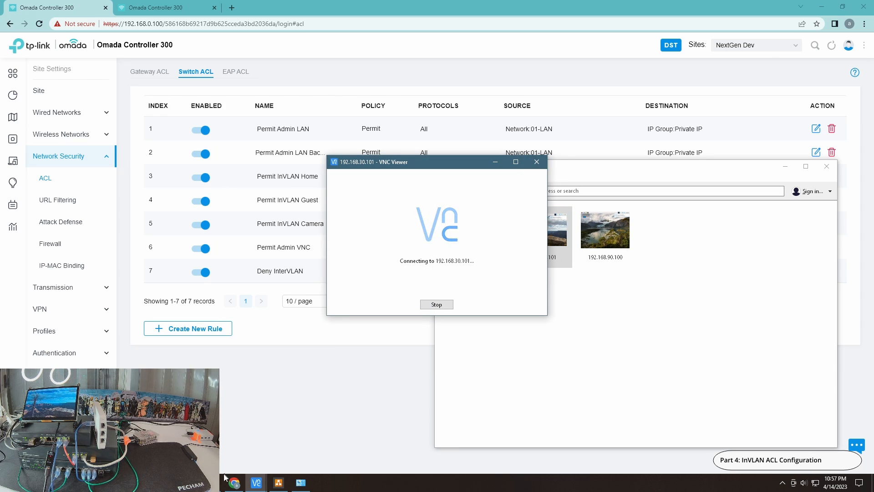
Bring the running pings to 192.168.10.100, 192.168.90.100 and google.com to the front, followed by the idle Command Prompt
left_click(273, 448)
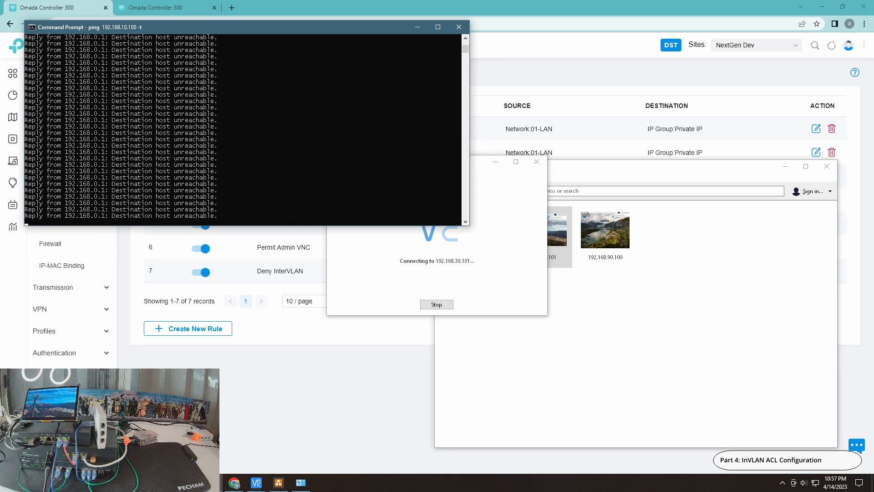
left_click(212, 483)
left_click(360, 448)
left_click(301, 482)
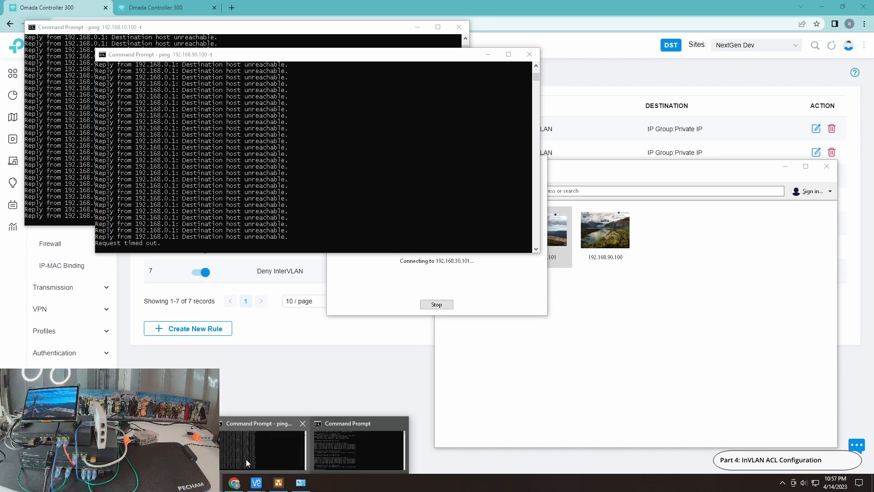
left_click(263, 448)
left_click(300, 482)
left_click(337, 453)
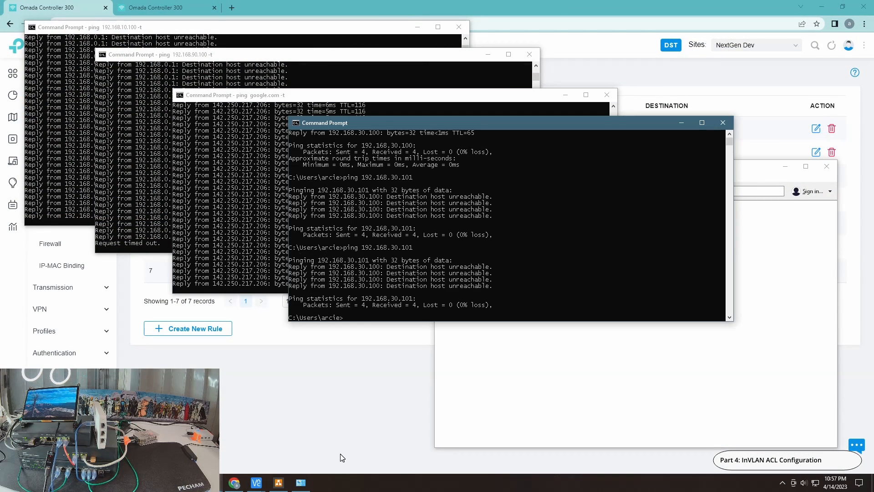
Start a continuous ping to 192.168.30.101 with the -t option and bring the google.com ping forward to check it
key("Up")
type("-")
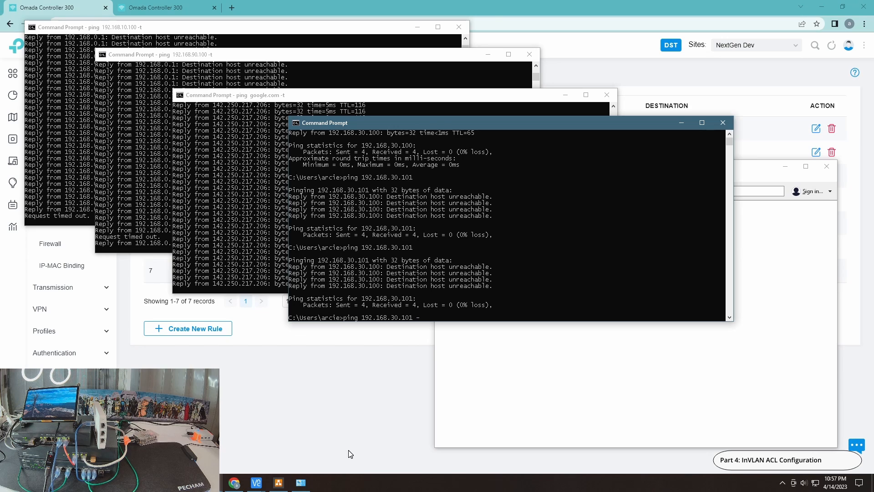
key("Return")
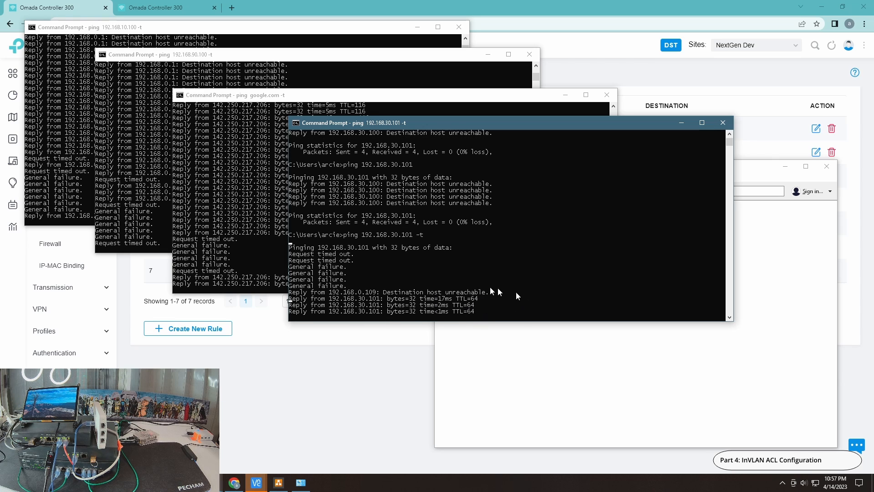
left_click(241, 276)
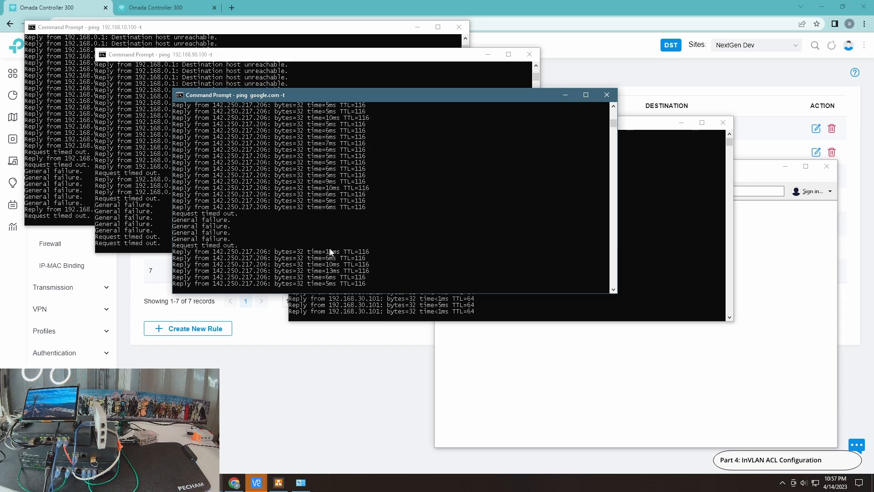
Check the 192.168.30.101 ping, dismiss the VNC Viewer transport error and reconnect to 192.168.30.101
left_click(654, 251)
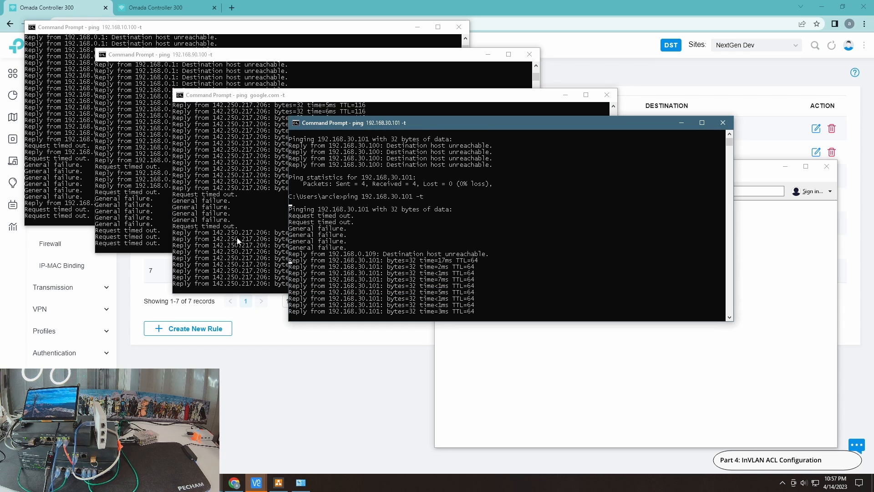
mouse_move(257, 482)
left_click(311, 442)
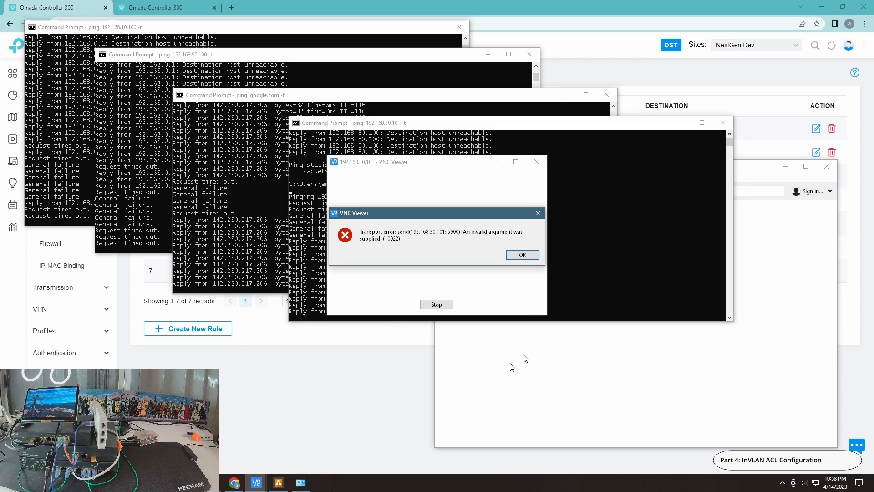
left_click(521, 253)
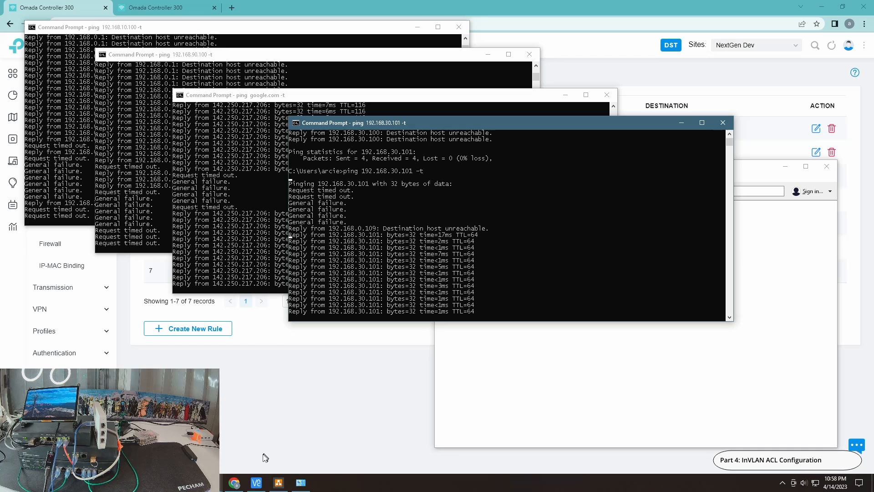
left_click(256, 482)
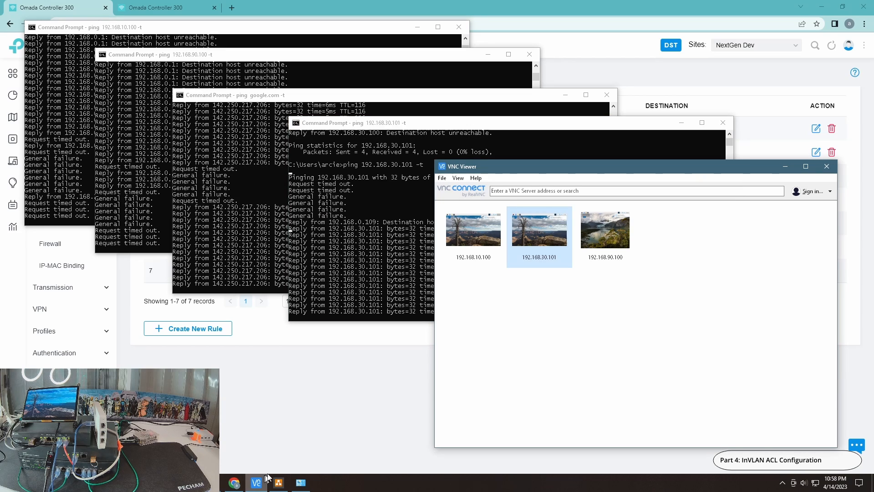
double_click(533, 228)
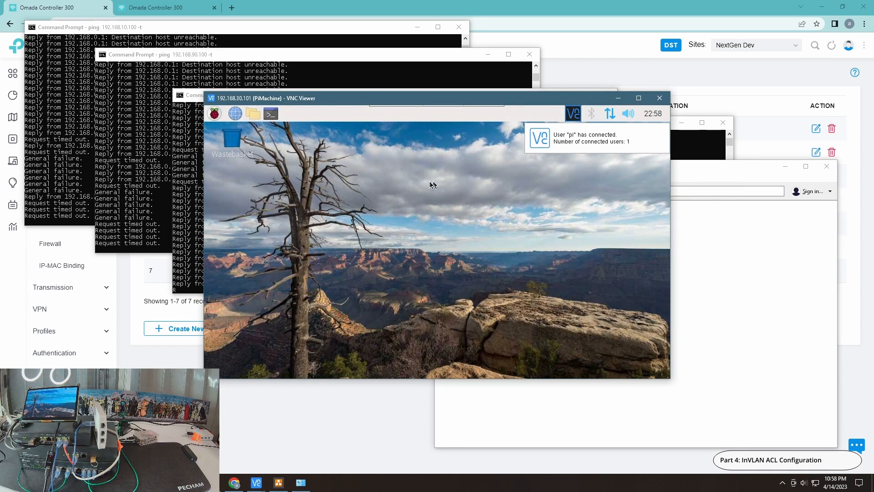
Test internet access from the remote Pi's Chromium browser by loading CNN and, in a second tab, YouTube, consulting the network diagram in between
left_click(236, 119)
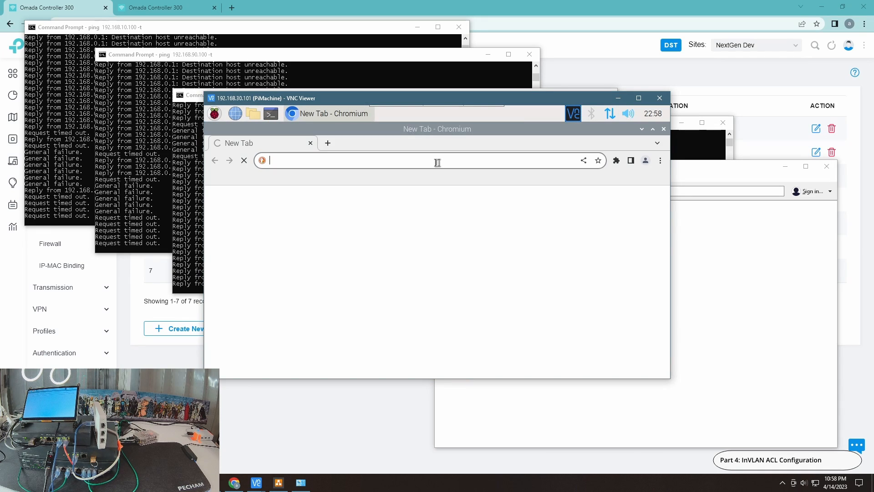
left_click(367, 246)
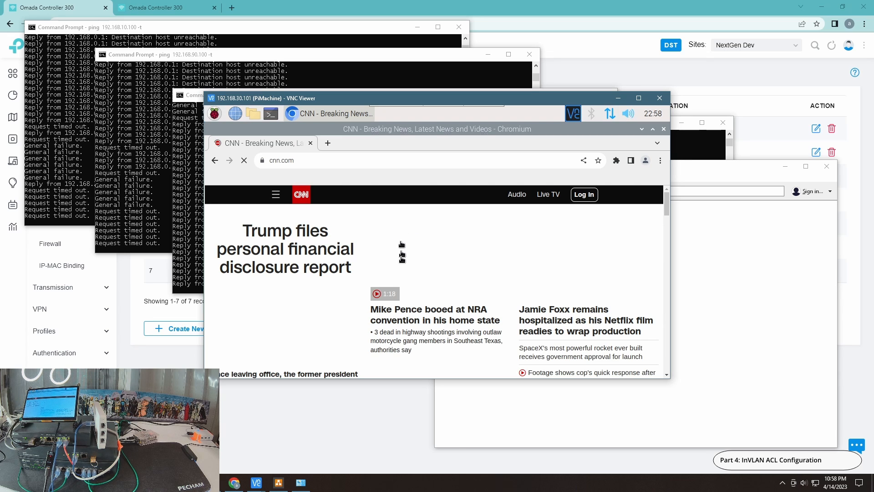
left_click(279, 483)
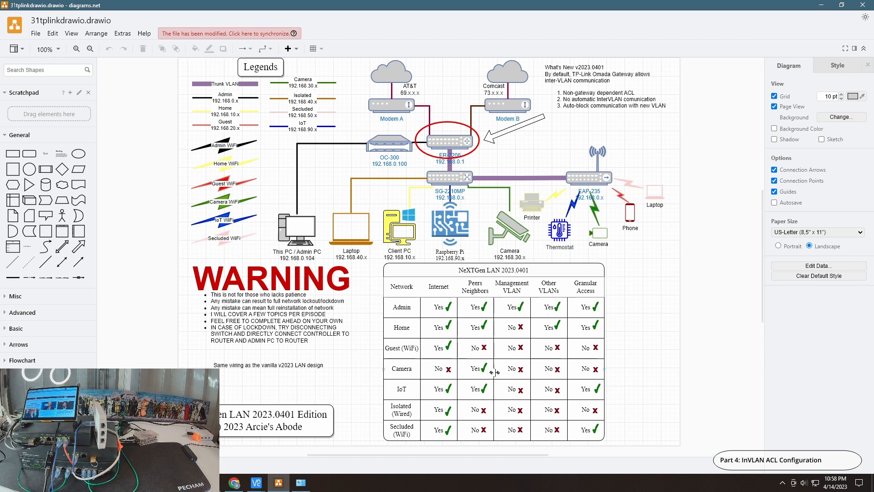
left_click(820, 10)
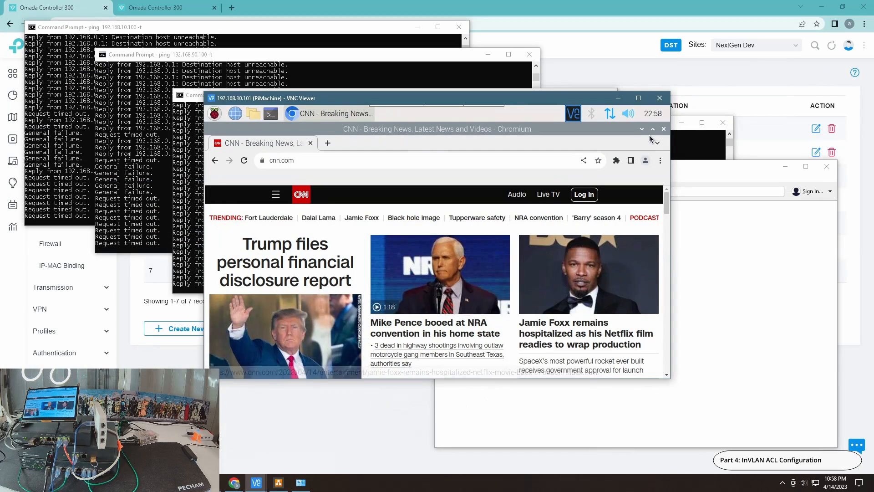
left_click(327, 143)
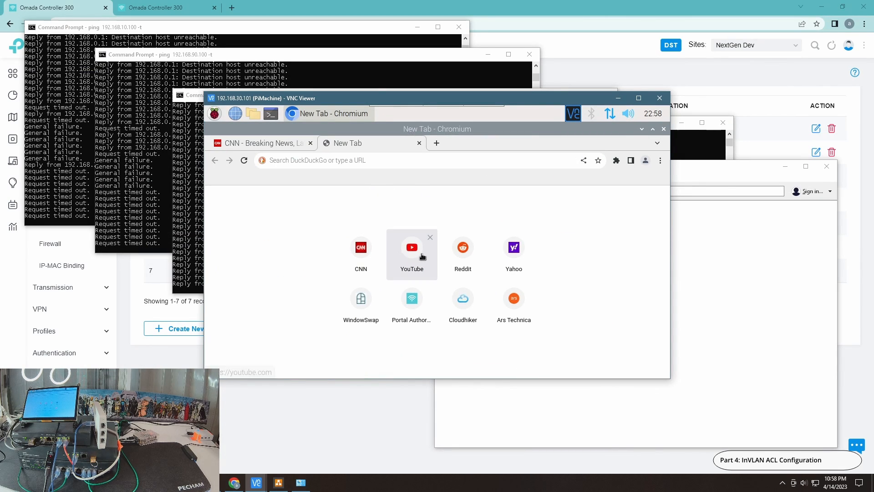
left_click(413, 246)
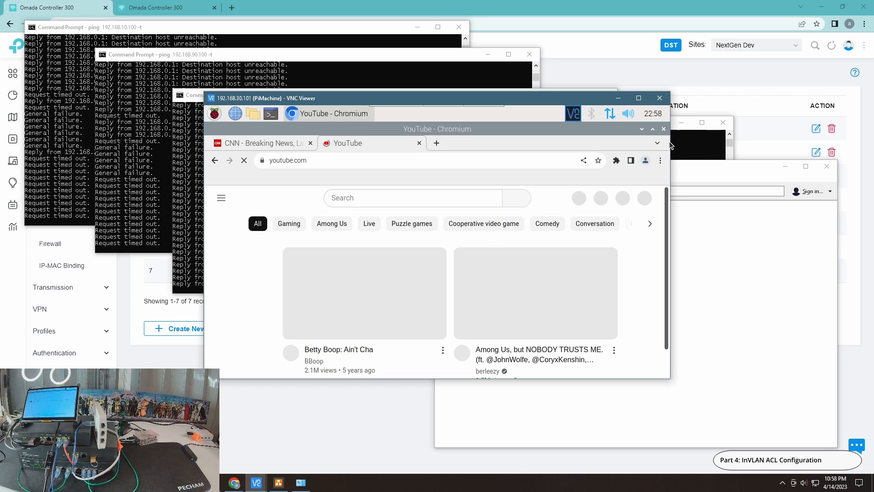
Stop the continuous pings to google.com, 192.168.90.100, 192.168.10.100 and 192.168.30.101
left_click(195, 250)
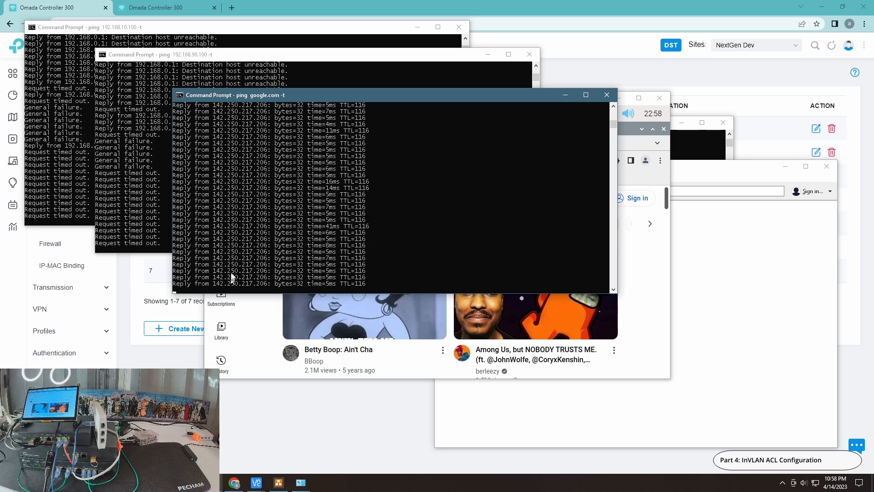
key("ctrl+c")
left_click(109, 213)
key("ctrl+c")
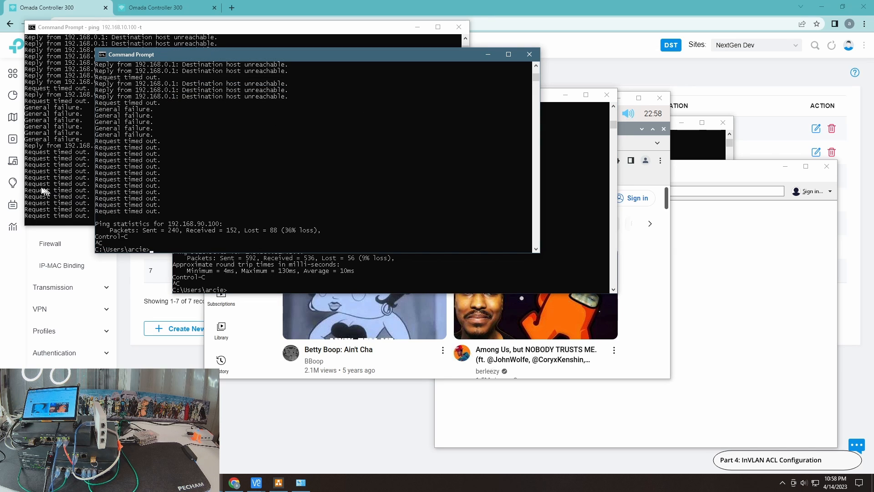
left_click(45, 189)
key("ctrl+c")
left_click(701, 151)
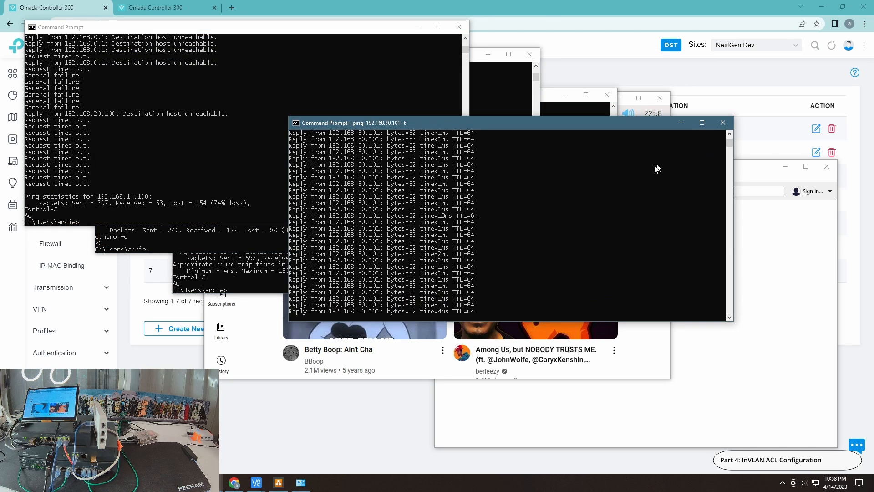
key("ctrl+c")
Return to the 192.168.30.101 VNC session and close the YouTube tab and the Chromium browser
left_click(571, 104)
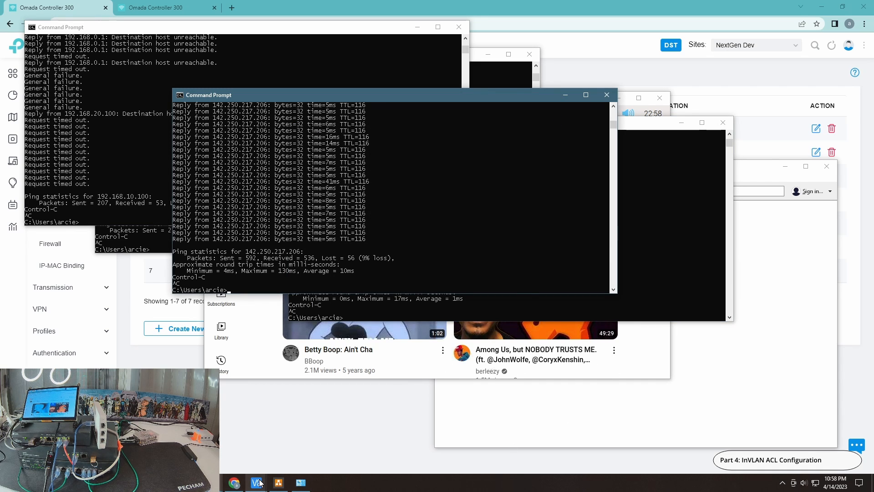
mouse_move(260, 480)
left_click(279, 449)
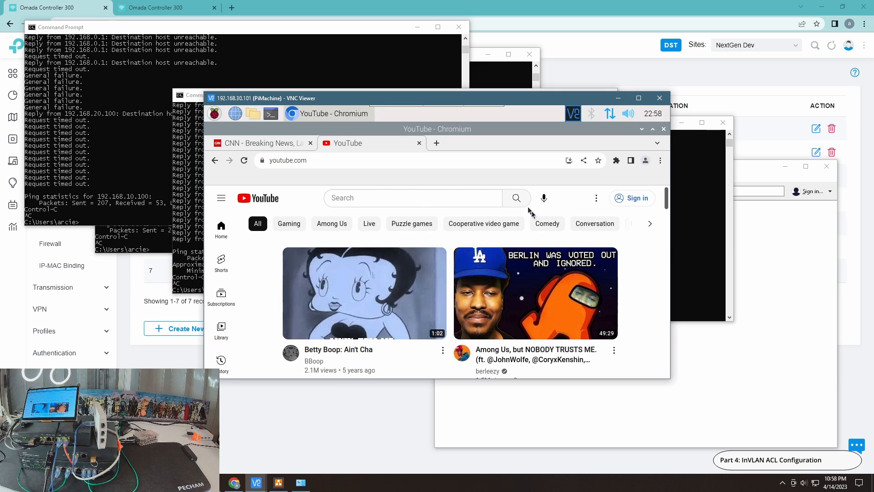
left_click(419, 144)
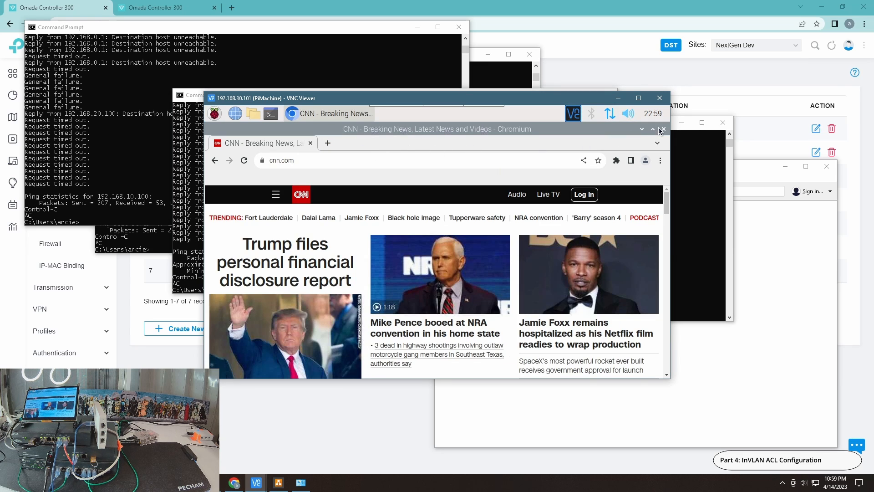
left_click(664, 130)
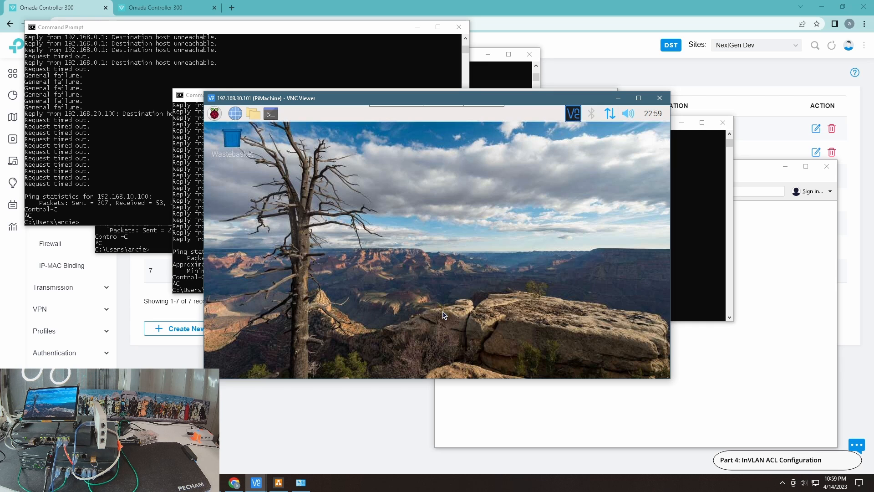
Examine the Ethernet adapter's network connection details in Network Connections and close its dialogs
left_click(301, 482)
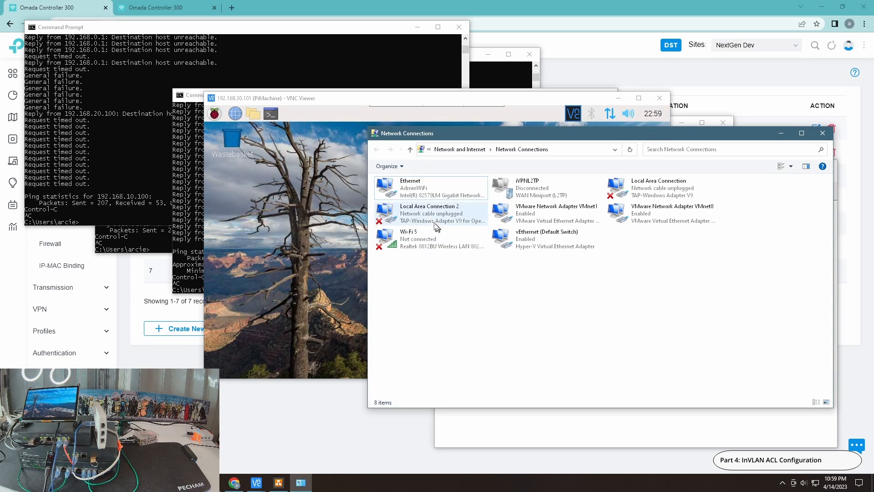
double_click(418, 190)
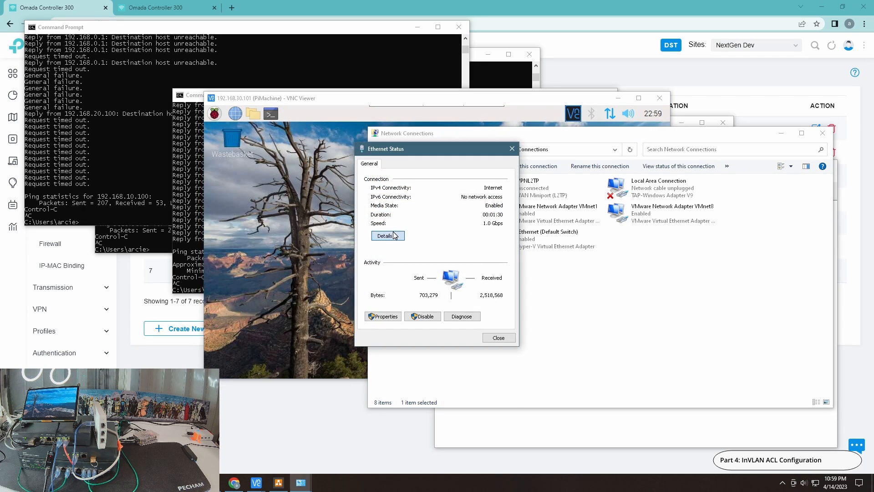
left_click(388, 235)
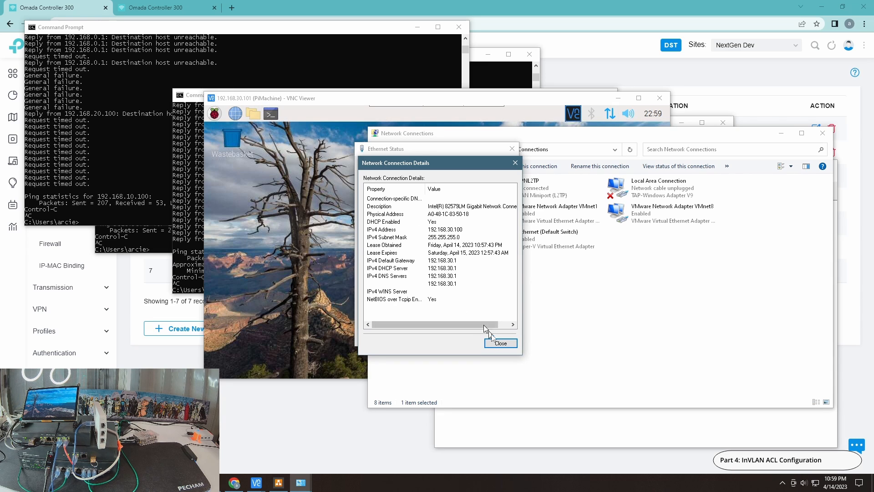
left_click(499, 344)
left_click(499, 338)
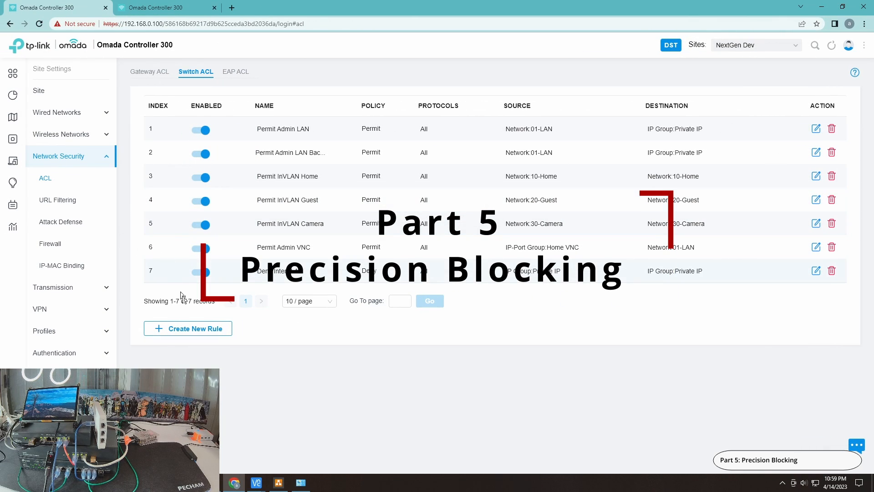
Start a new switch ACL rule in Omada and name it Deny Camera to Net
left_click(201, 327)
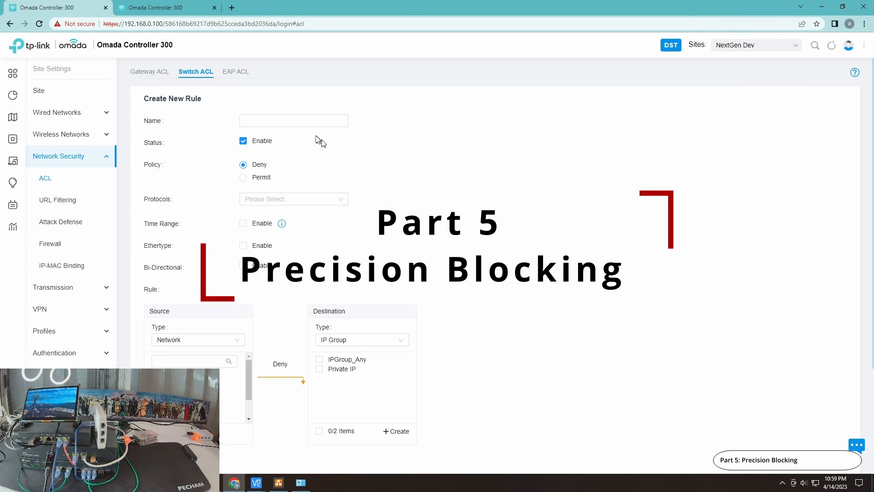
left_click(299, 120)
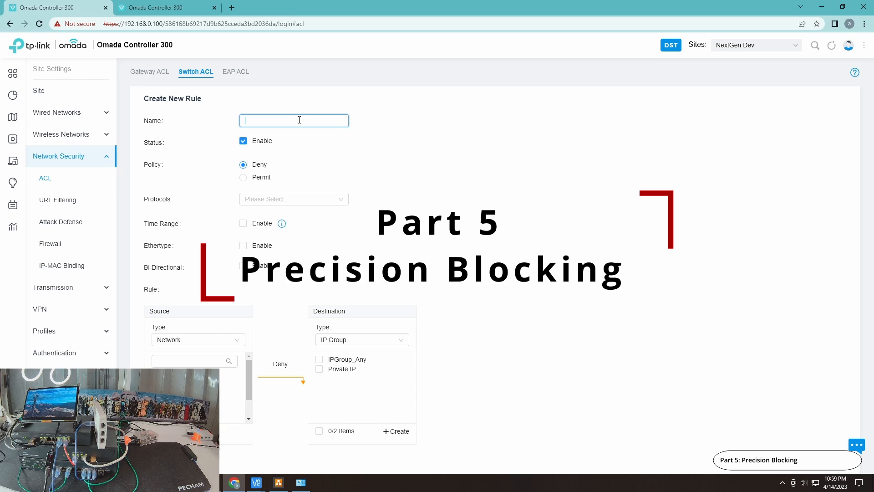
type("Permit")
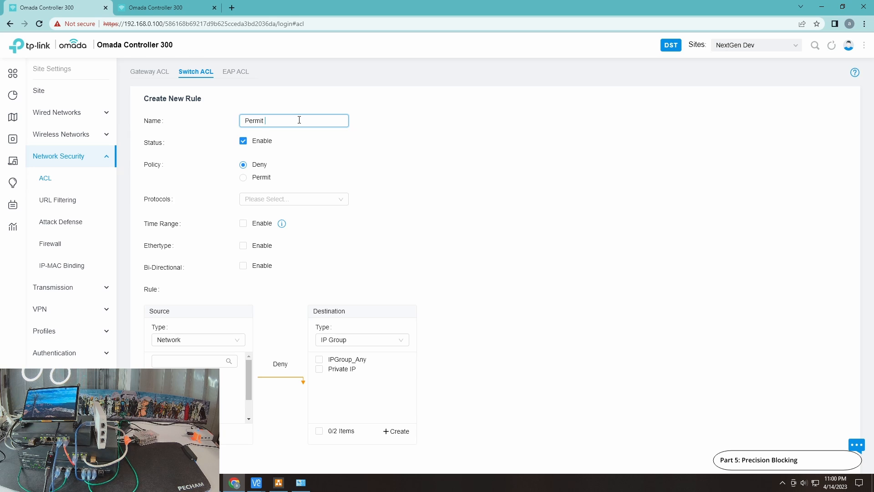
key("ctrl+a")
type("D")
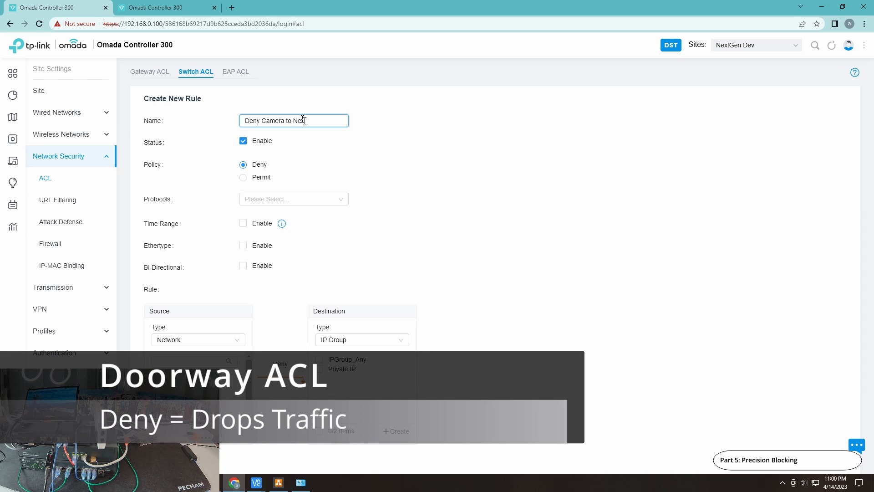
type("t")
Apply the deny rule to all protocols and select the 30-Camera network as its source
left_click(292, 200)
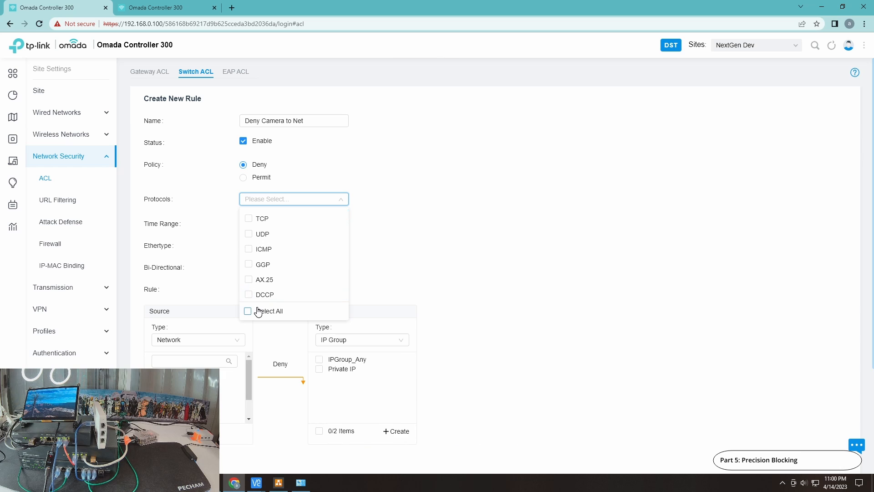
left_click(255, 309)
left_click(466, 223)
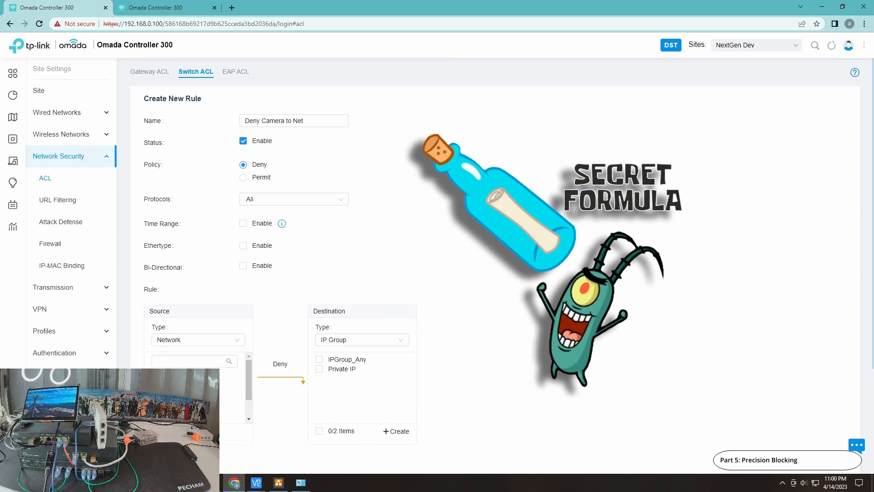
scroll(581, 270, "down", 2)
scroll(302, 338, "up", 1)
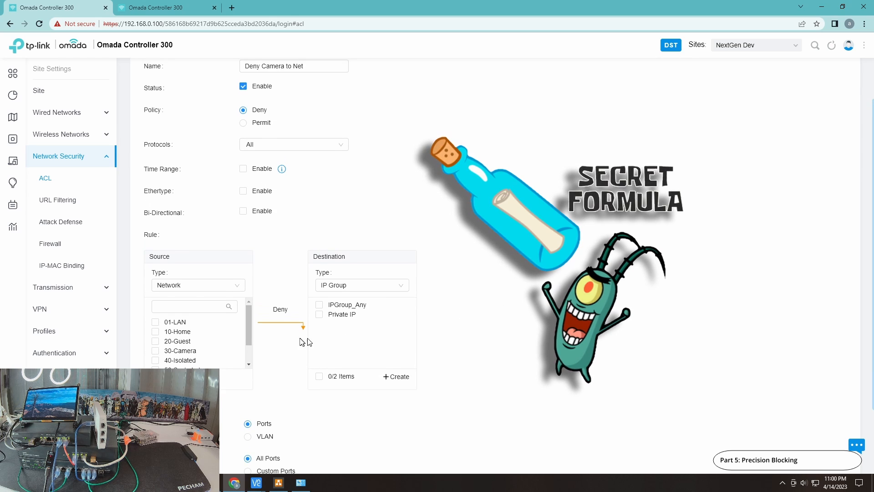
left_click(155, 351)
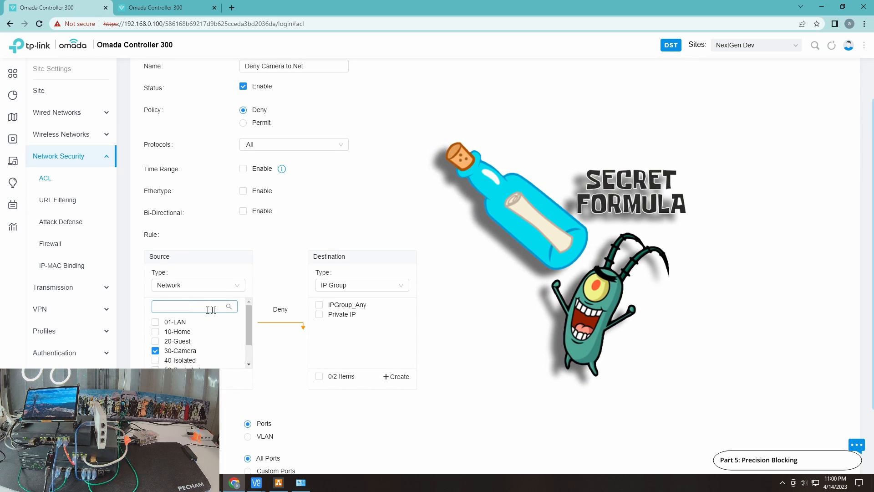
Set the rule's destination type to IP-Port Group and create a group named DNS Port with port 53
left_click(358, 287)
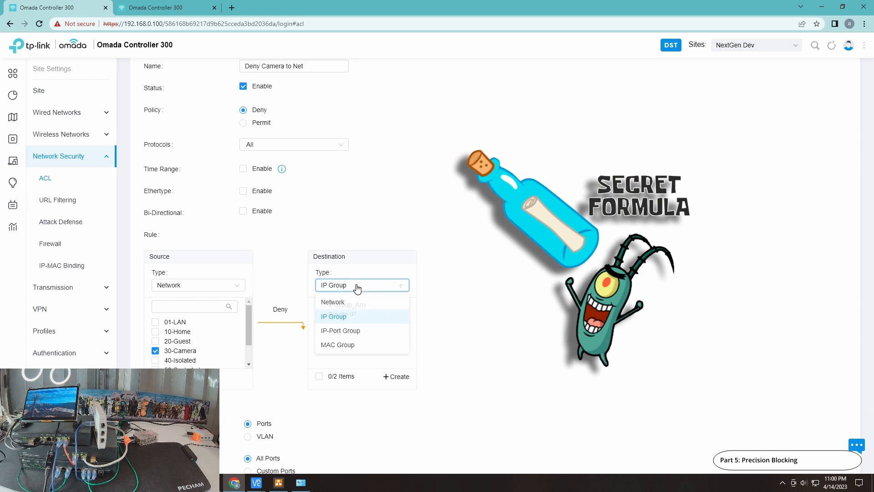
left_click(337, 332)
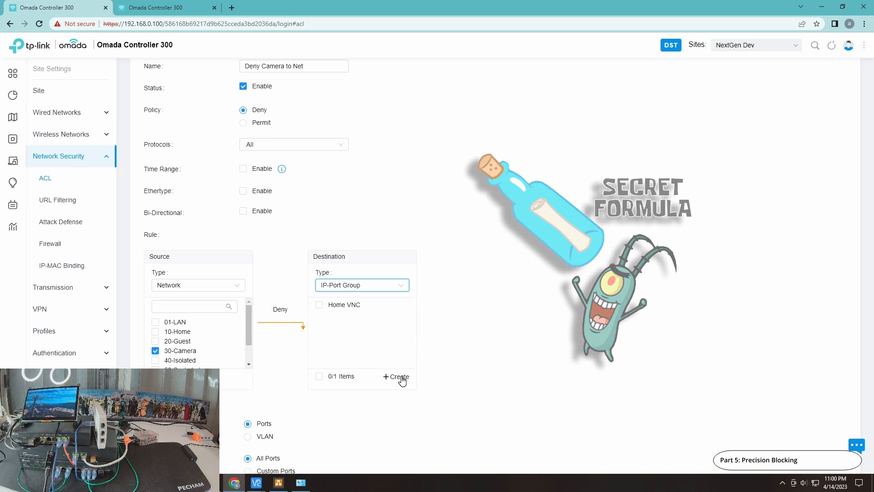
left_click(400, 377)
left_click(416, 185)
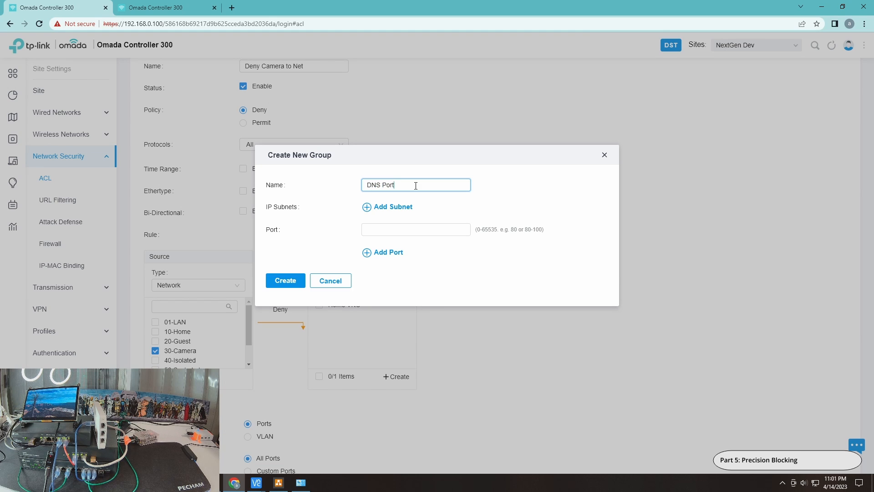
left_click(401, 234)
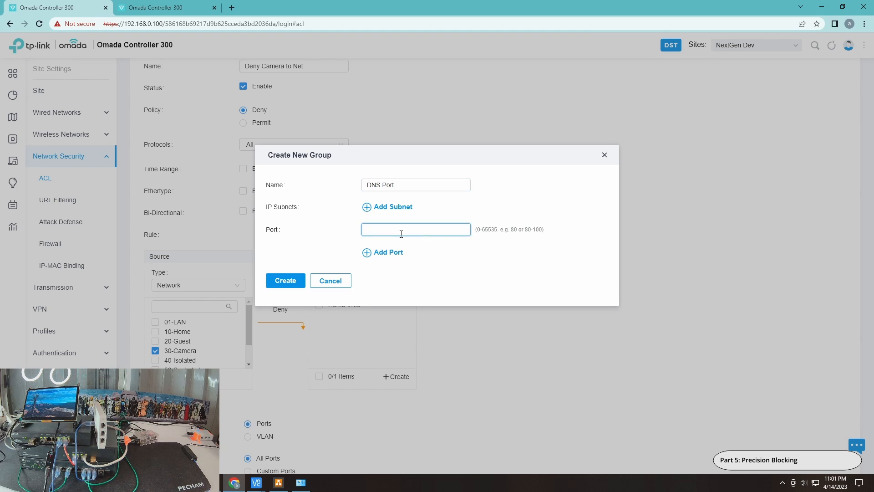
left_click(285, 281)
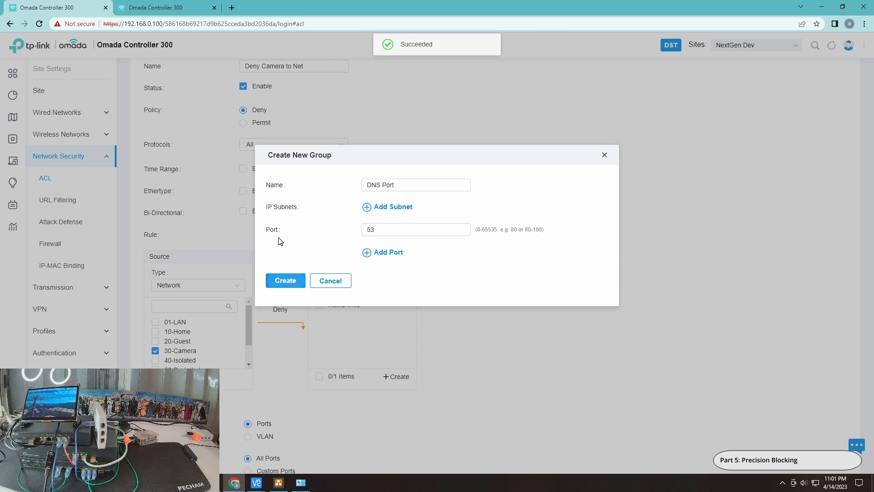
Select the DNS Port group as the rule's destination, keep the binding on all ports, and create the rule
left_click(319, 306)
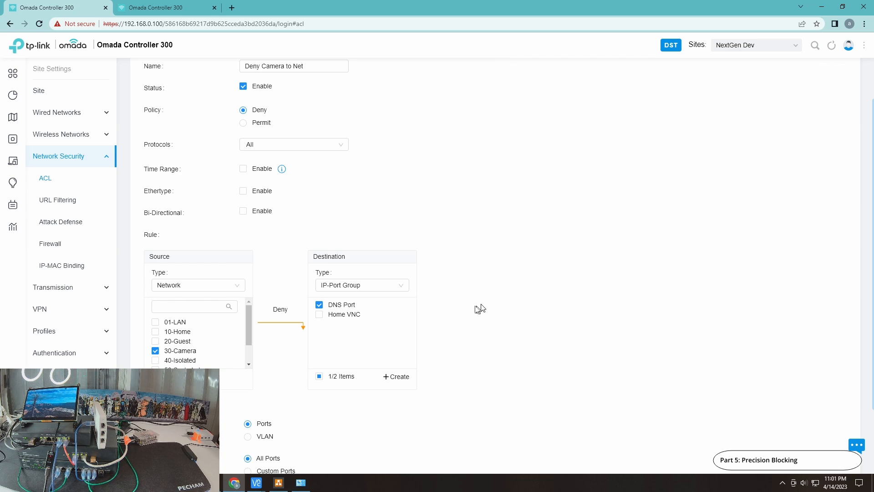
scroll(422, 328, "down", 1)
scroll(291, 413, "down", 1)
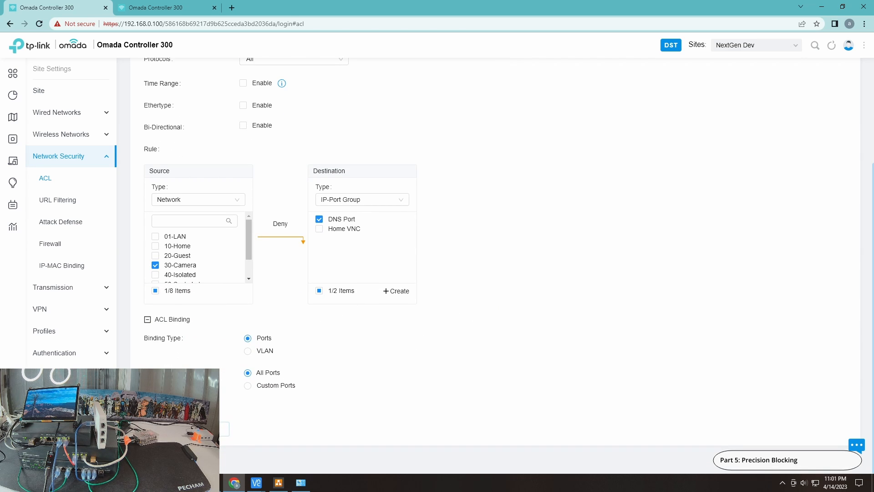
left_click(164, 429)
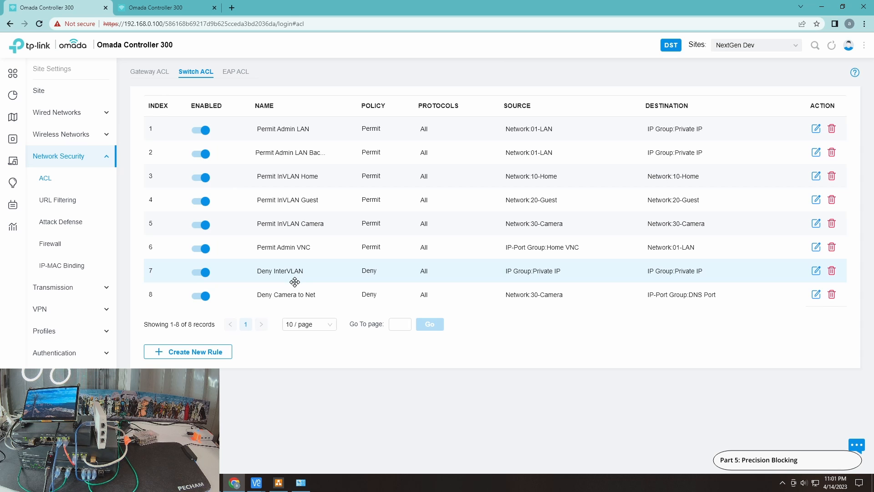
Reorder the switch ACL list so Deny Camera to Net sits at index 5, directly above Permit InVLAN Camera
left_click_drag(295, 282, 292, 287)
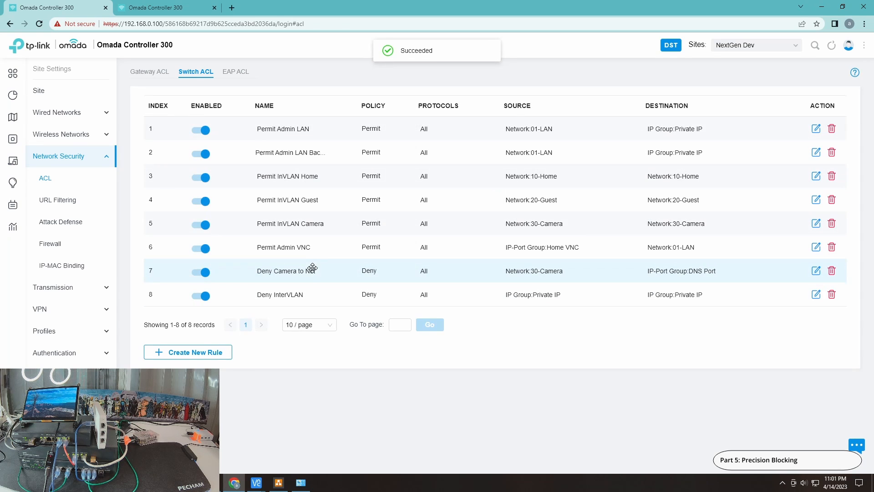
left_click_drag(310, 250, 308, 262)
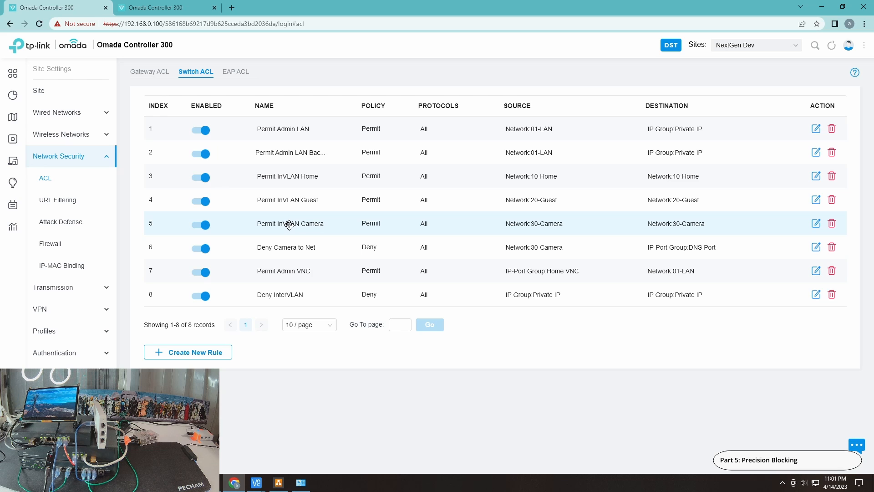
left_click_drag(289, 226, 290, 236)
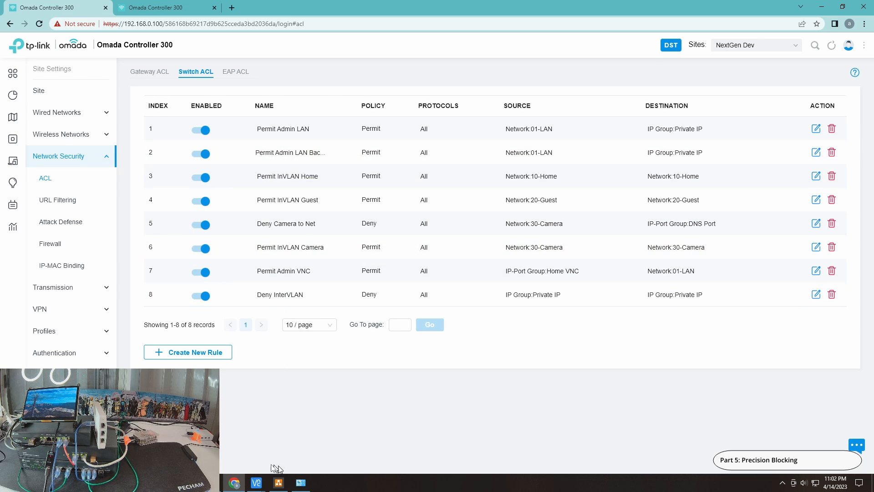
Disable the Deny Camera to Net rule and reload the switch ACL list in the cloud-hosted Omada session
left_click(201, 226)
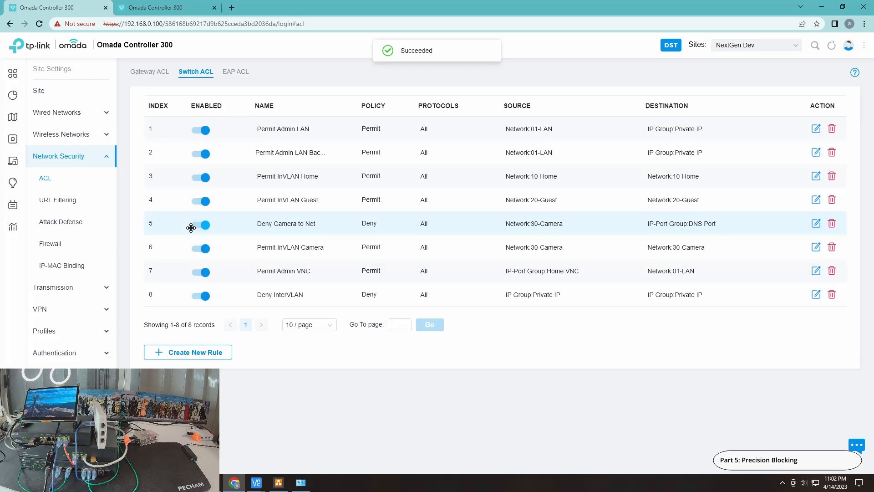
left_click(145, 13)
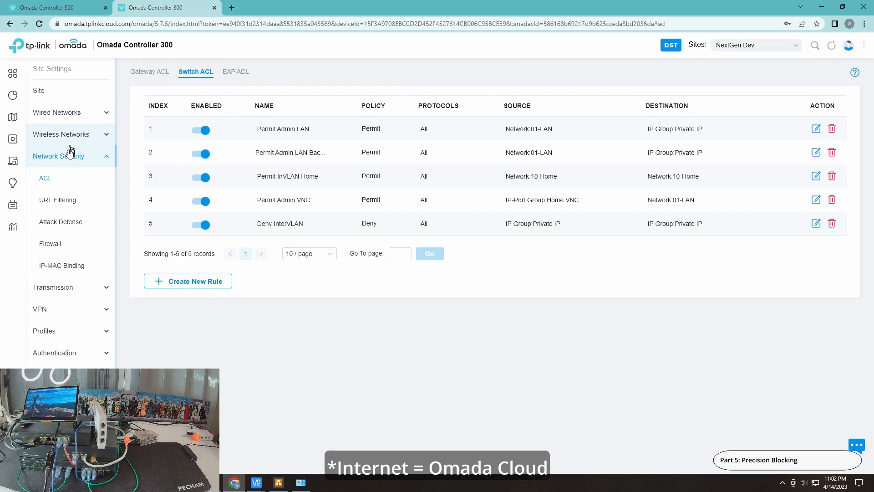
left_click(238, 73)
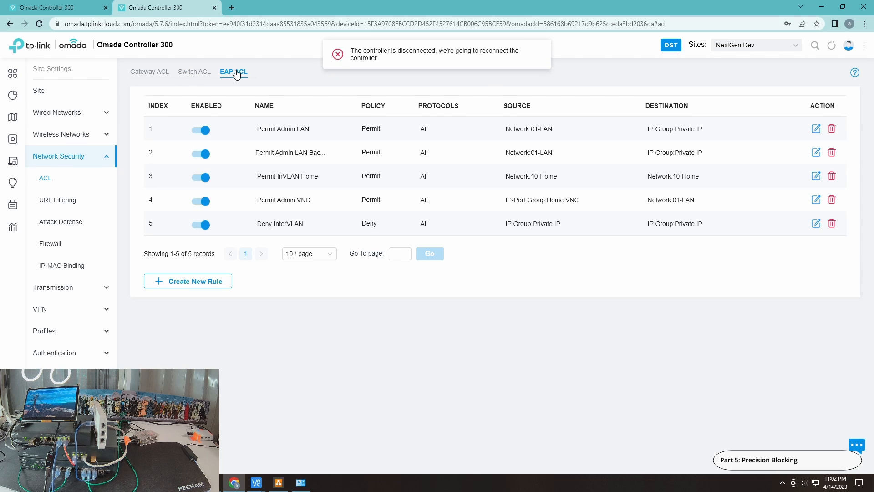
left_click(200, 72)
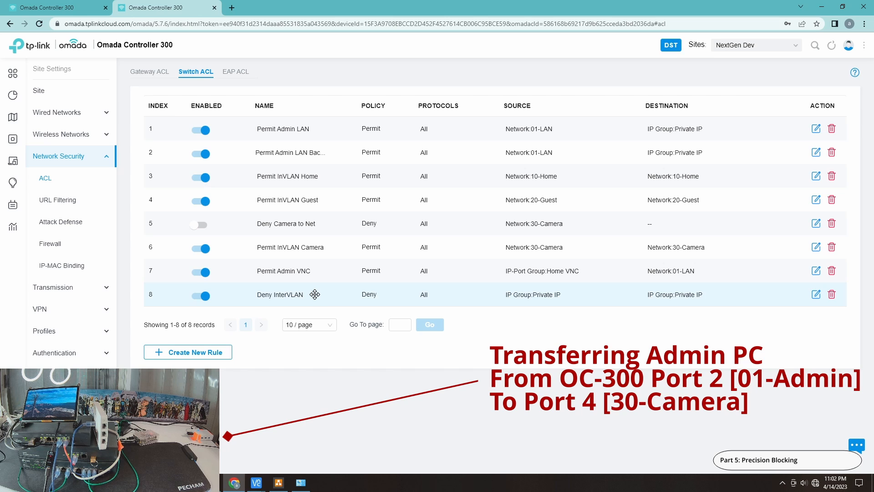
Bring up the PiMachine VNC session and the Command Prompt windows, and start nslookup on the admin PC
mouse_move(258, 486)
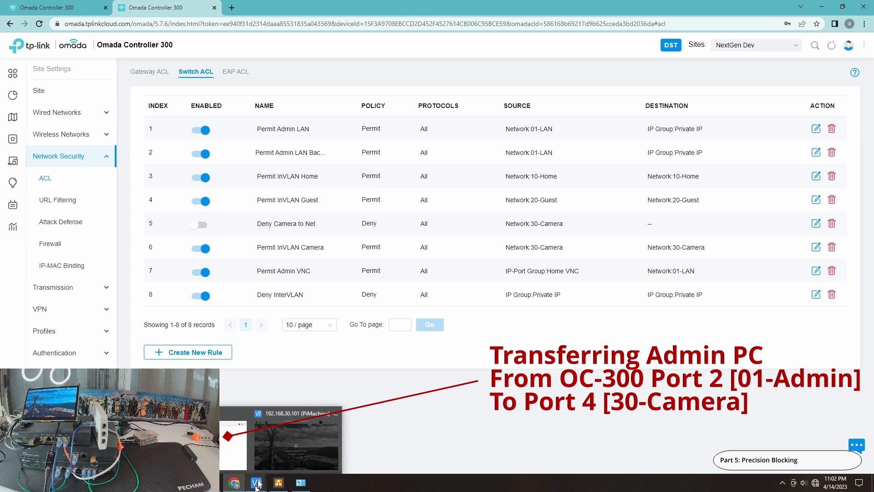
left_click(278, 449)
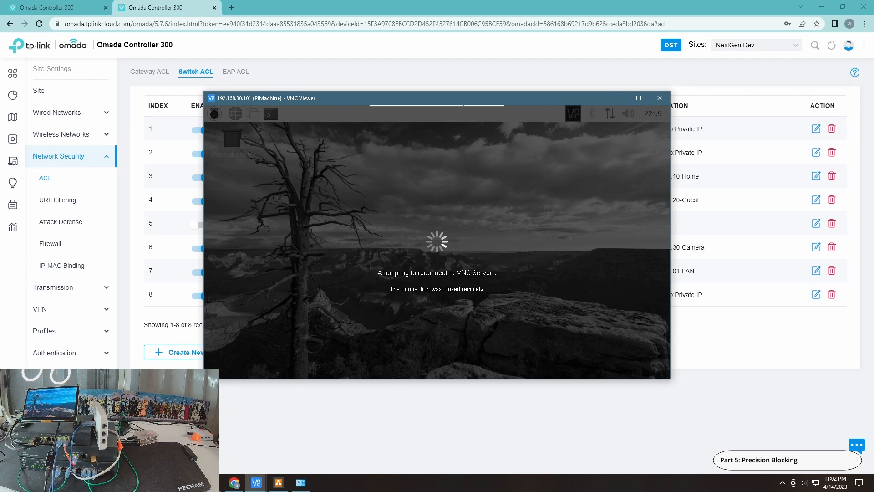
mouse_move(301, 482)
left_click(262, 452)
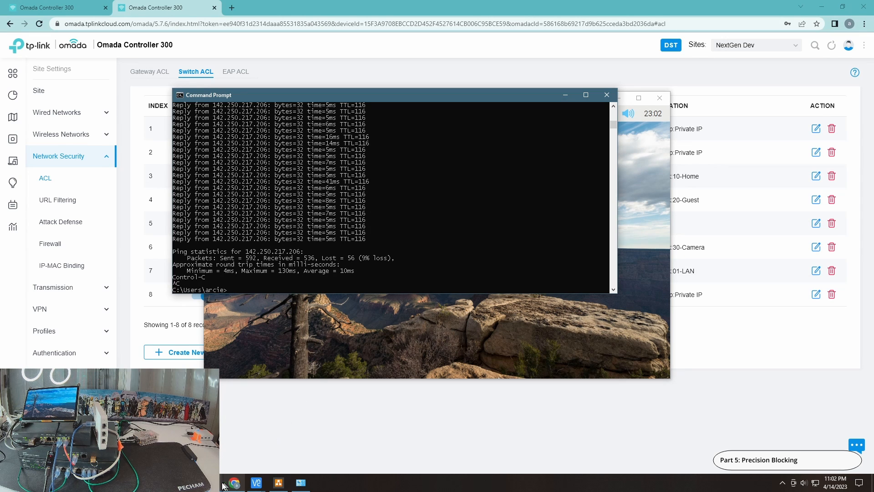
left_click(300, 482)
left_click(339, 458)
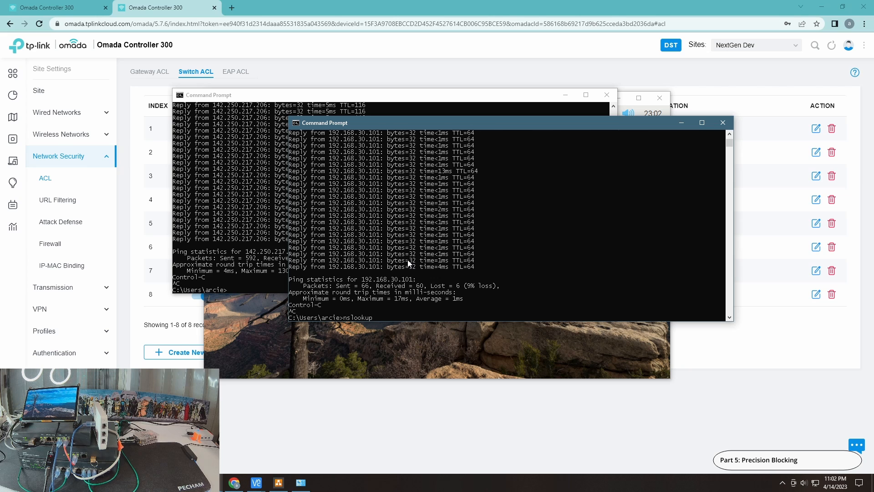
type("nslookup")
key("Return")
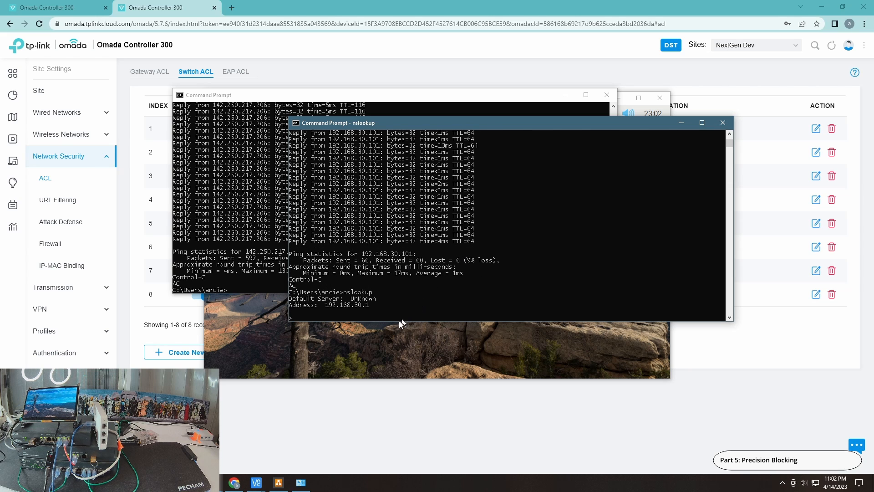
Open Chromium on PiMachine, and examine the PC's Ethernet connection details in Network Connections before closing its dialogs
left_click(405, 345)
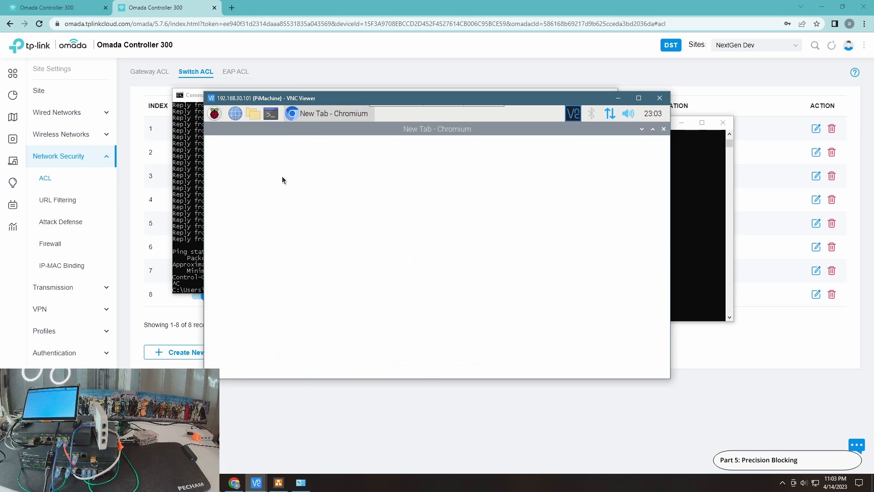
left_click(302, 483)
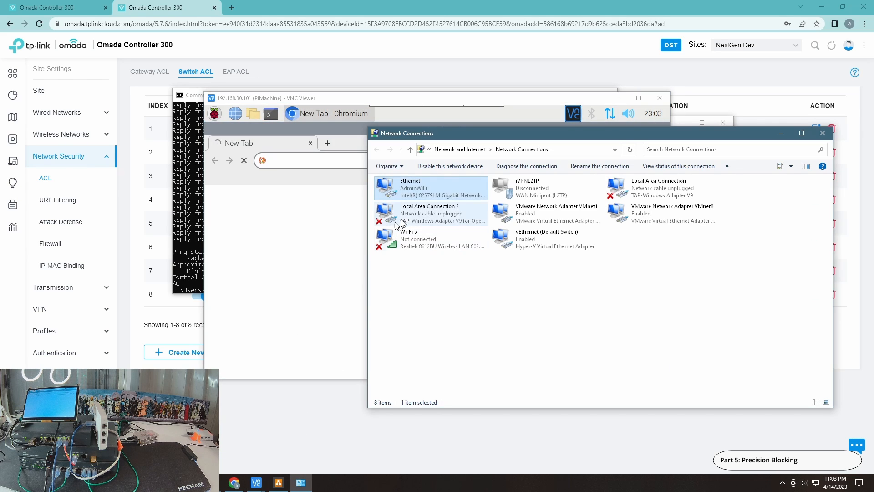
double_click(423, 191)
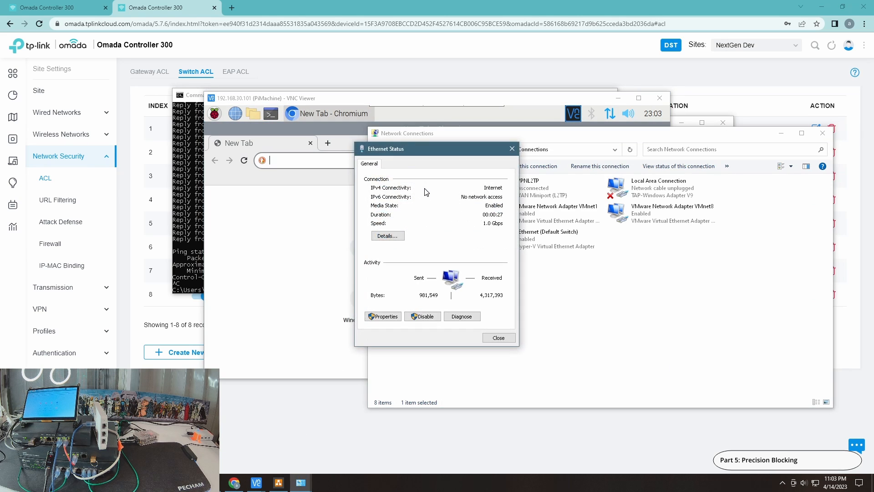
left_click(386, 236)
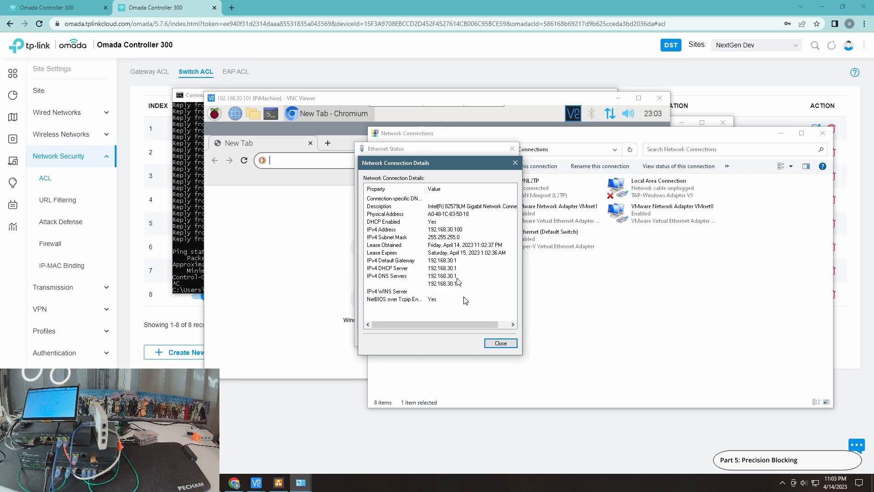
left_click(501, 343)
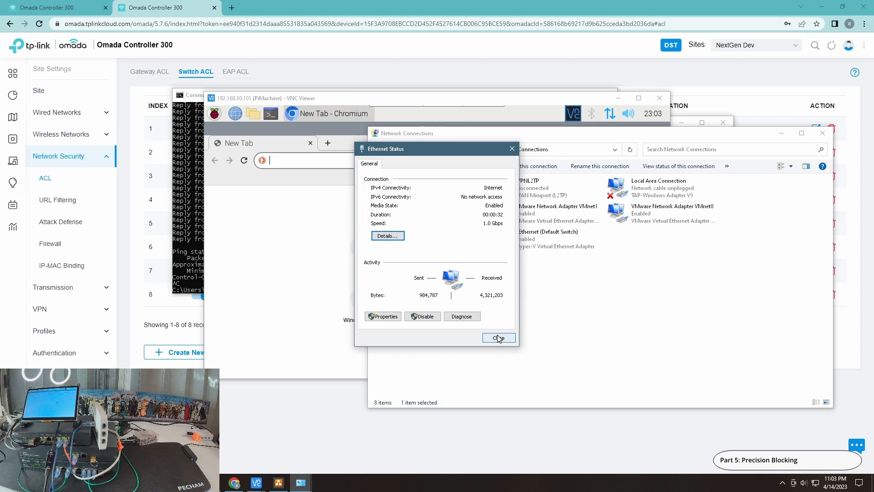
left_click(499, 338)
Load YouTube on PiMachine and look up google.com with nslookup in its terminal
left_click(314, 226)
left_click(412, 255)
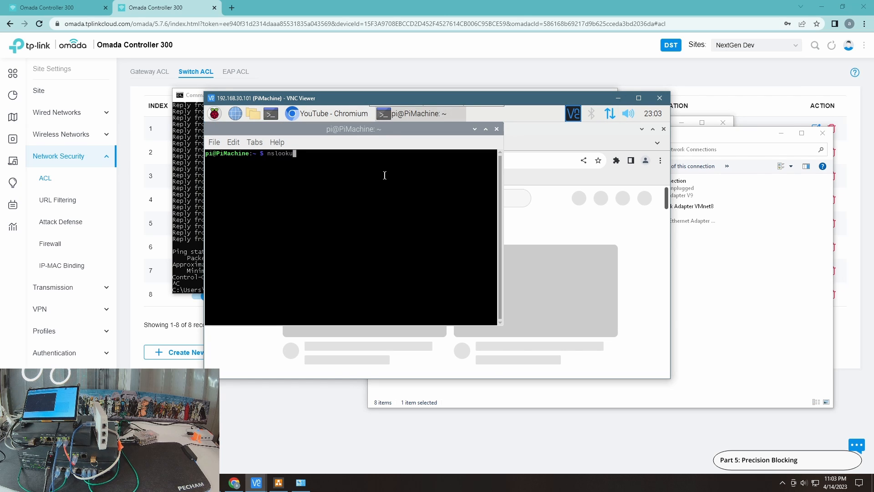
type("p go")
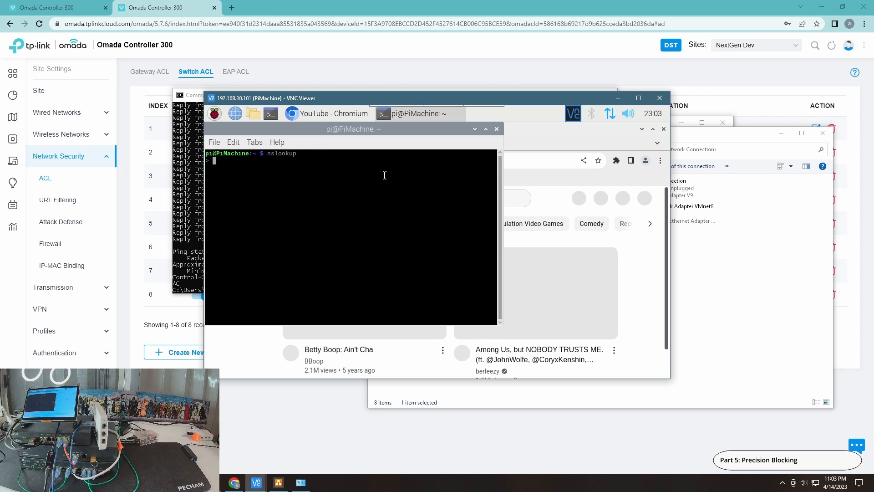
type("gle.com")
key("Return")
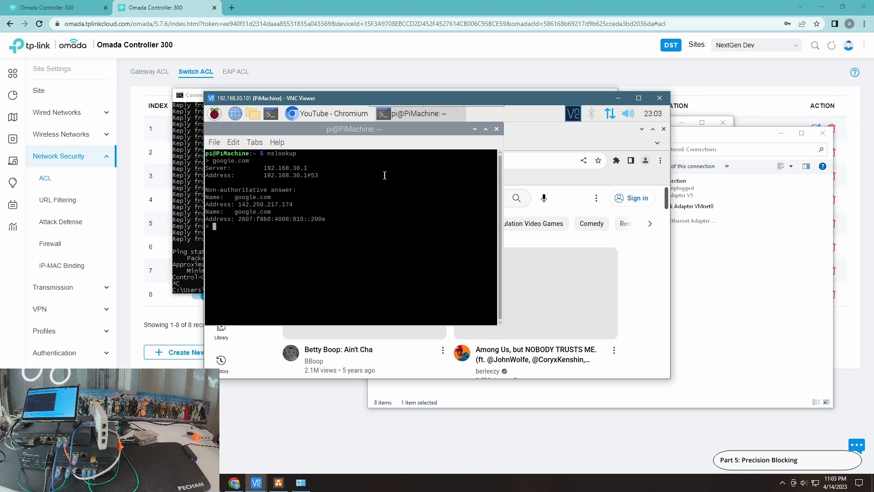
Look up google.com in the admin PC's running nslookup session in Command Prompt
mouse_move(301, 482)
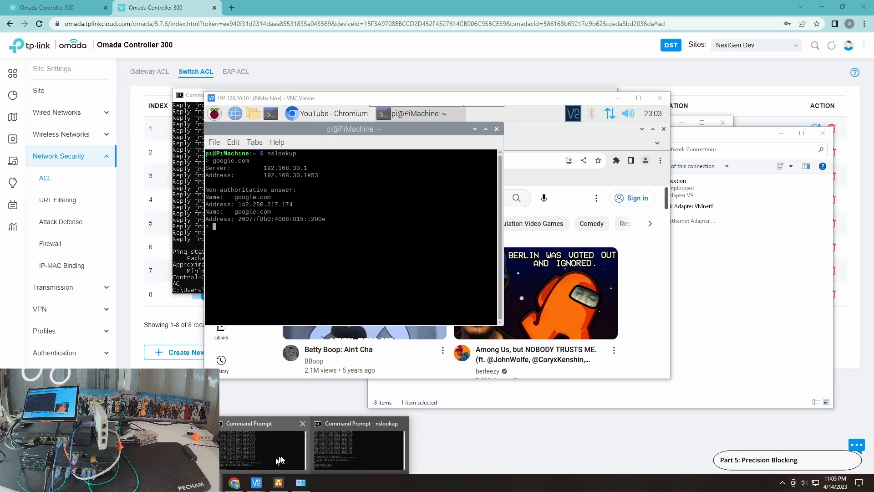
left_click(365, 450)
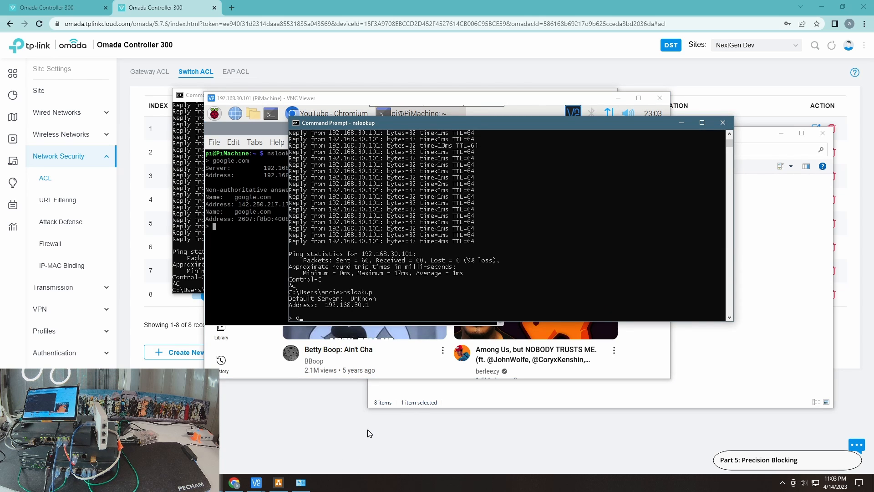
type("google.com")
key("Return")
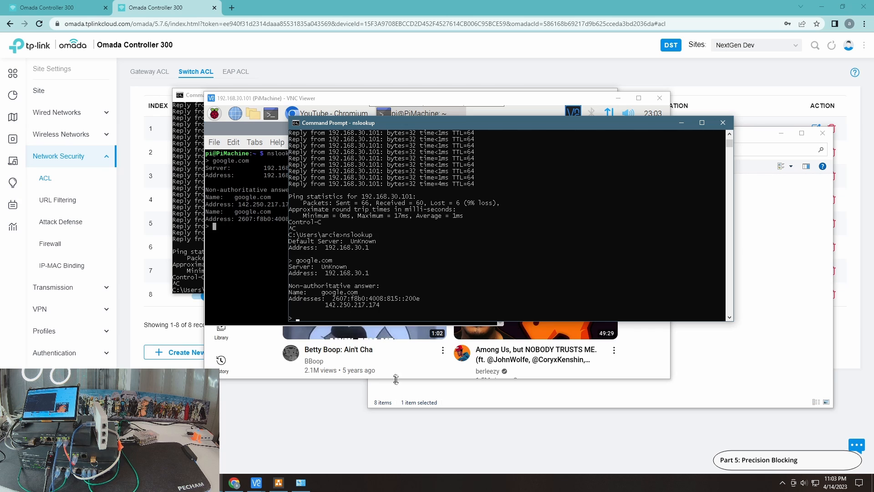
Open a YouTube video on PiMachine, close Chromium, and exit nslookup in its terminal
left_click(429, 371)
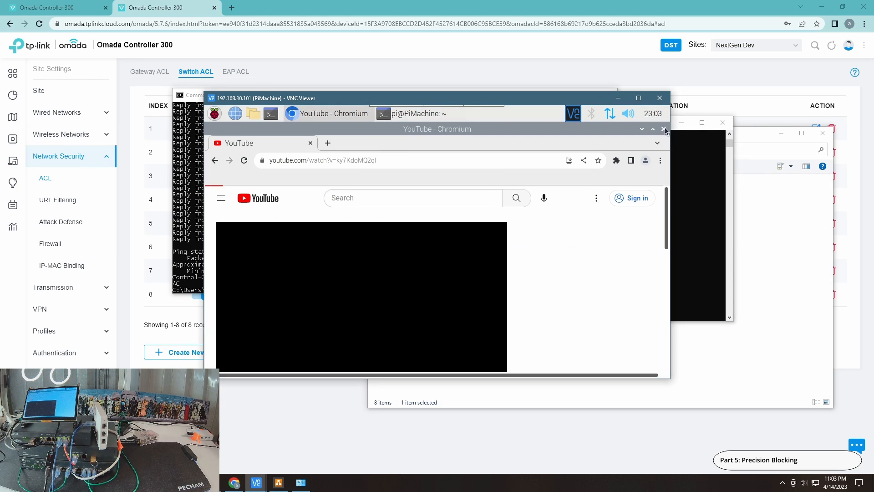
left_click(664, 129)
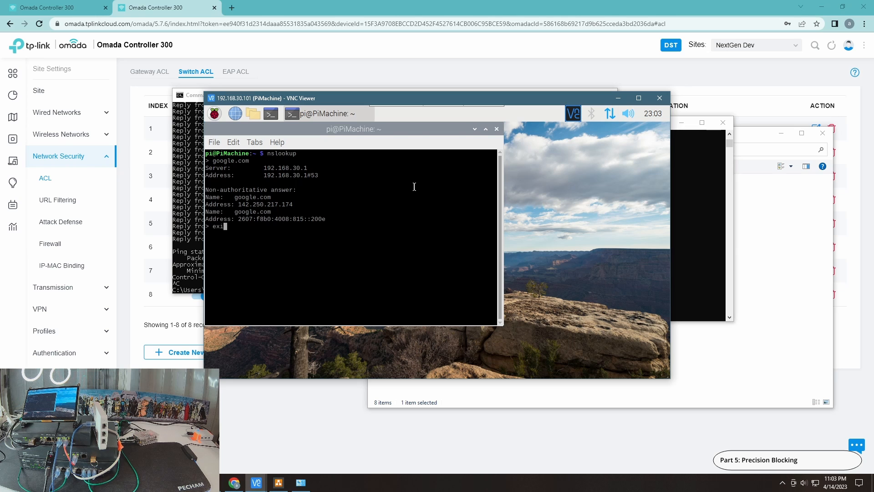
type("t")
key("Return")
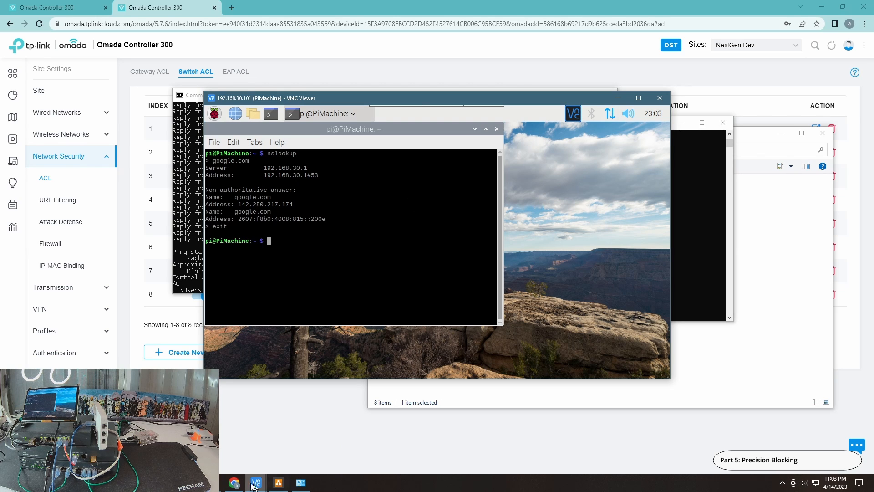
Exit the nslookup session in the admin PC's Command Prompt
mouse_move(301, 483)
left_click(314, 447)
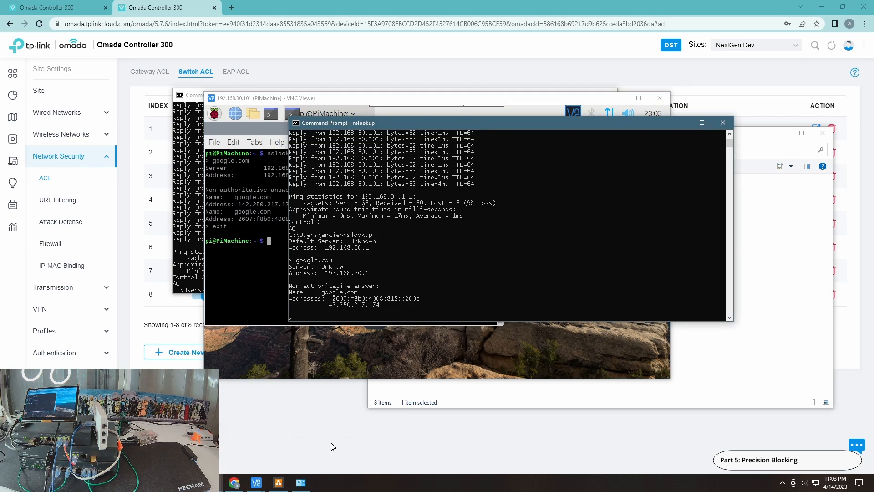
type("t")
key("Return")
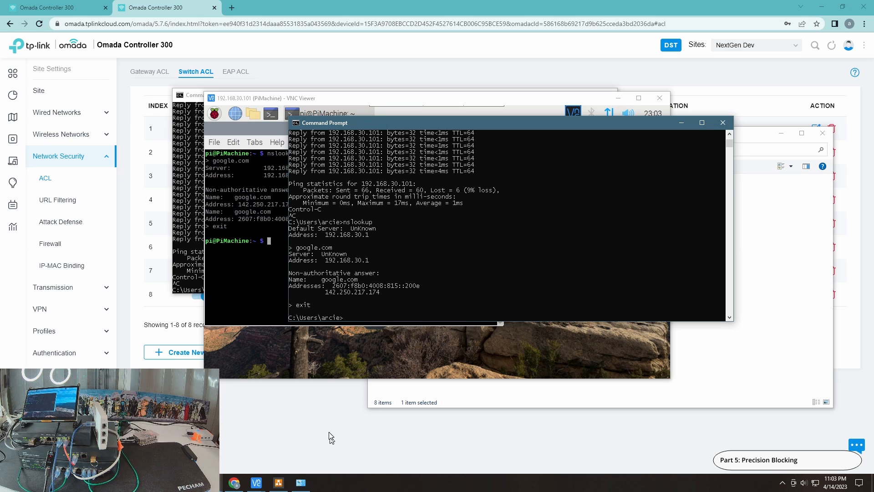
Enable the Deny Camera to Net rule in Omada and switch back to the PiMachine VNC session
left_click(214, 62)
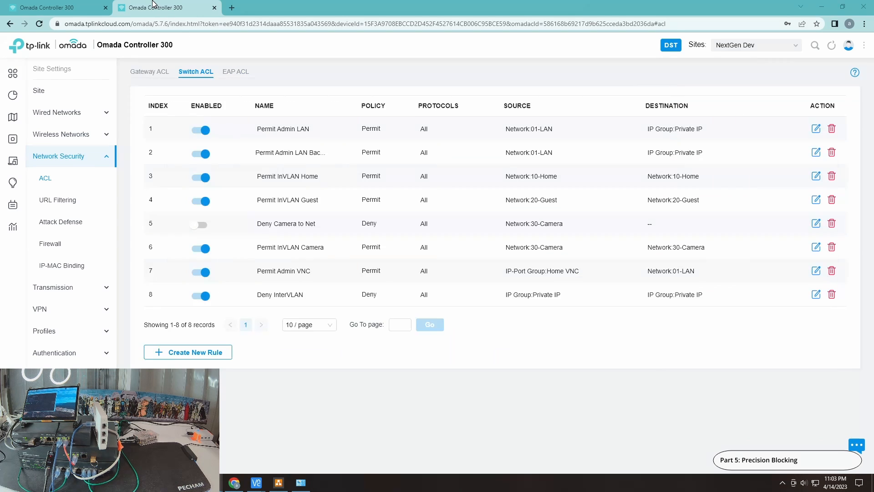
left_click(201, 225)
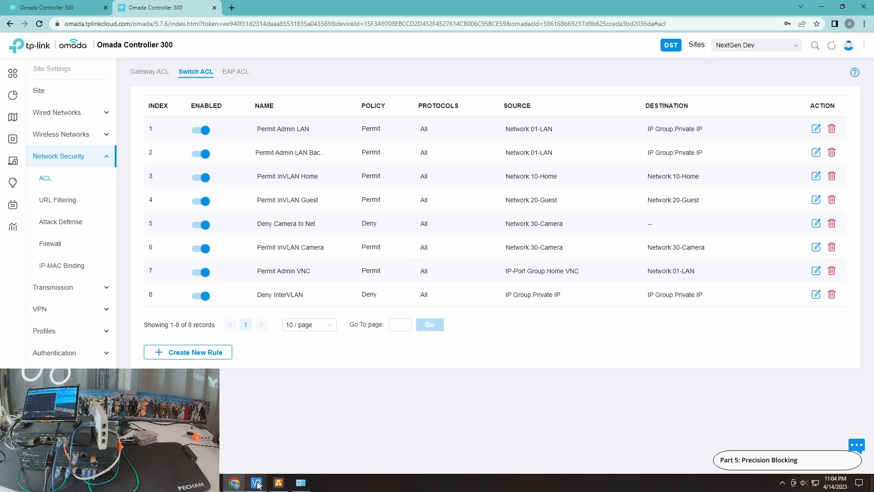
mouse_move(258, 485)
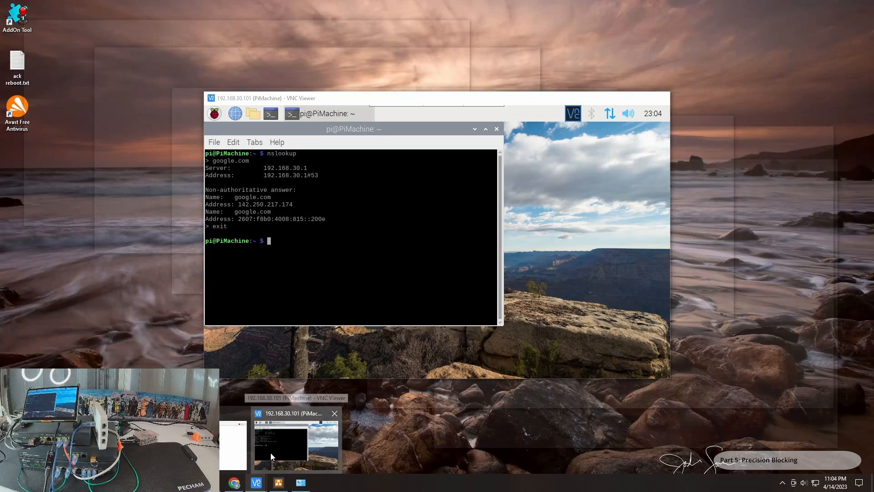
left_click(270, 453)
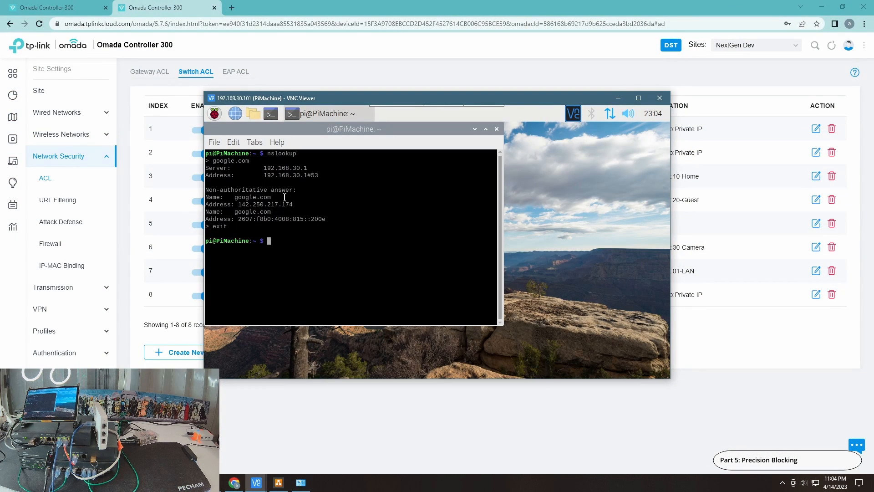
Look up google.com with nslookup in the PiMachine terminal and switch to the admin PC's Command Prompt
key("Up")
mouse_move(301, 482)
left_click(362, 457)
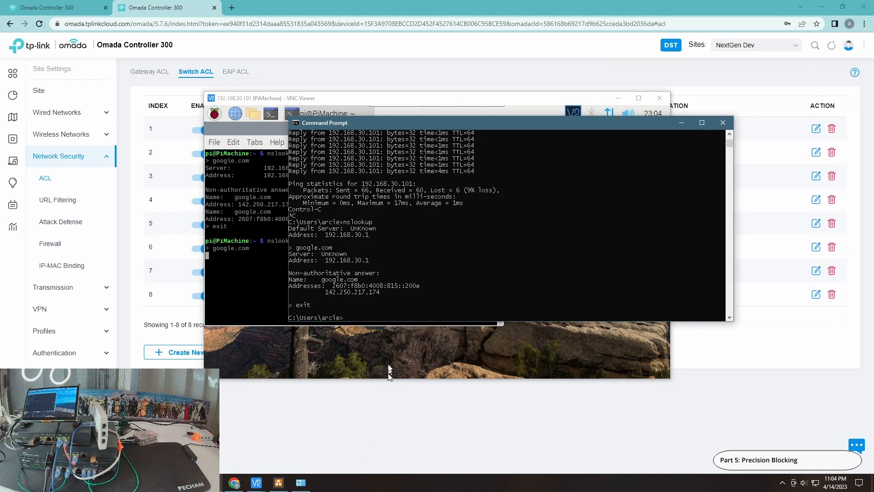
Run nslookup for google.com in the admin PC's Command Prompt and check the PiMachine terminal's lookup response
key("Up")
key("Return")
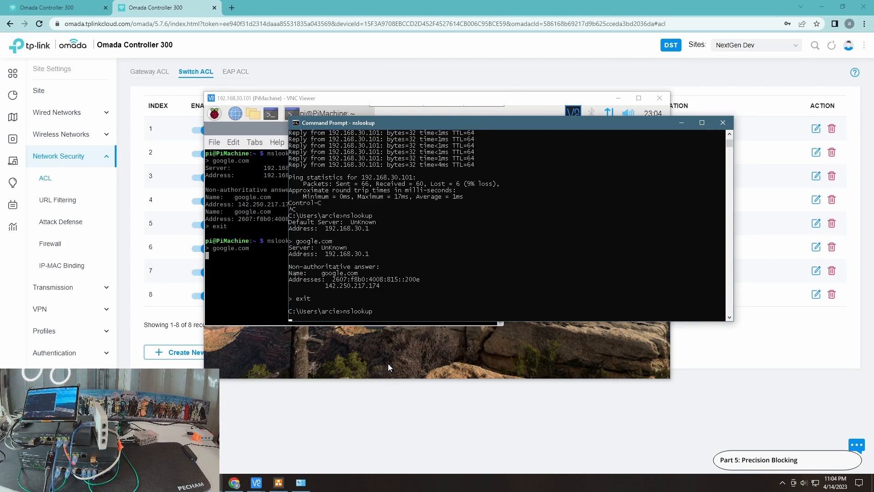
type("g")
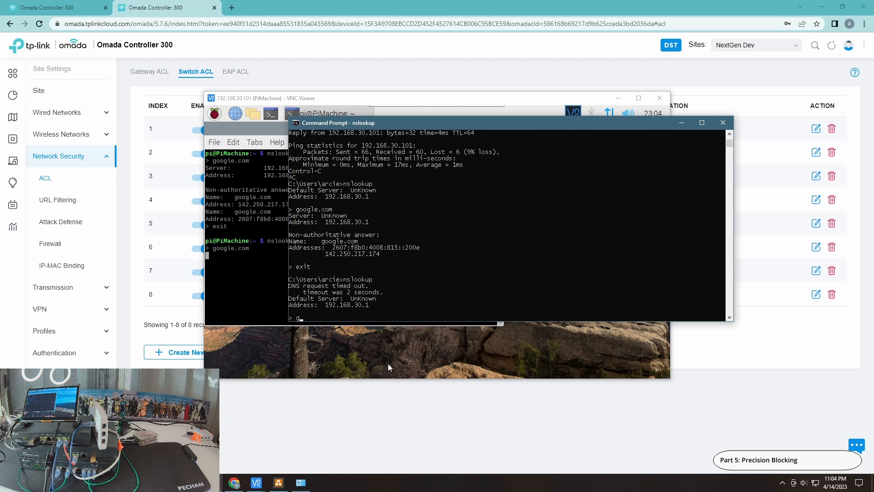
type("oogle.com")
key("Return")
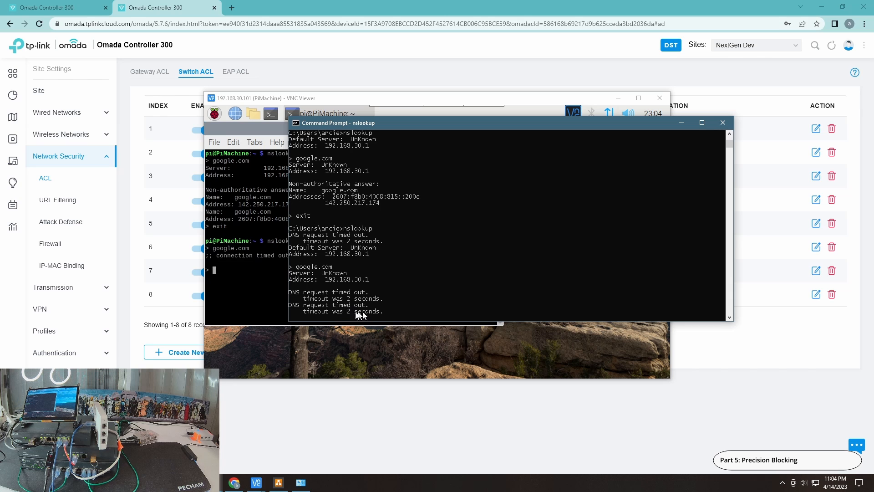
left_click(258, 289)
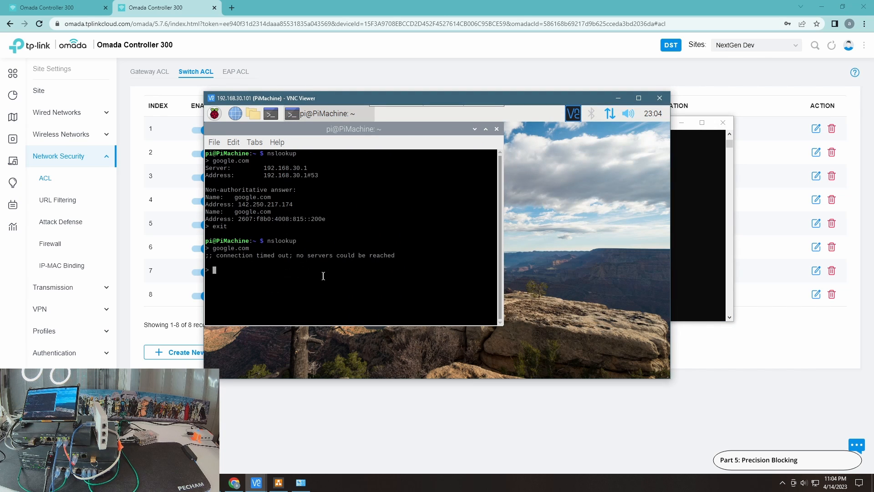
left_click(677, 250)
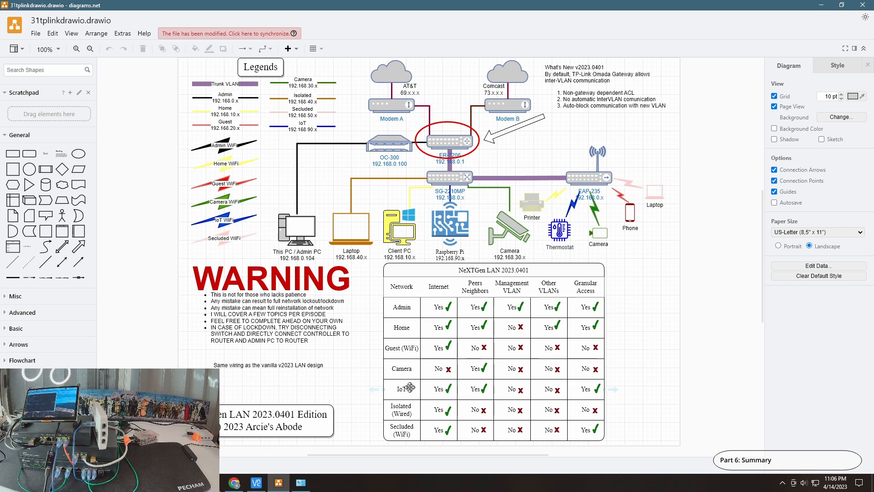
Review the Switch ACL rules of the NextGen Dev site in Omada and return to the 31tplinkdrawio.drawio network diagram
left_click(822, 5)
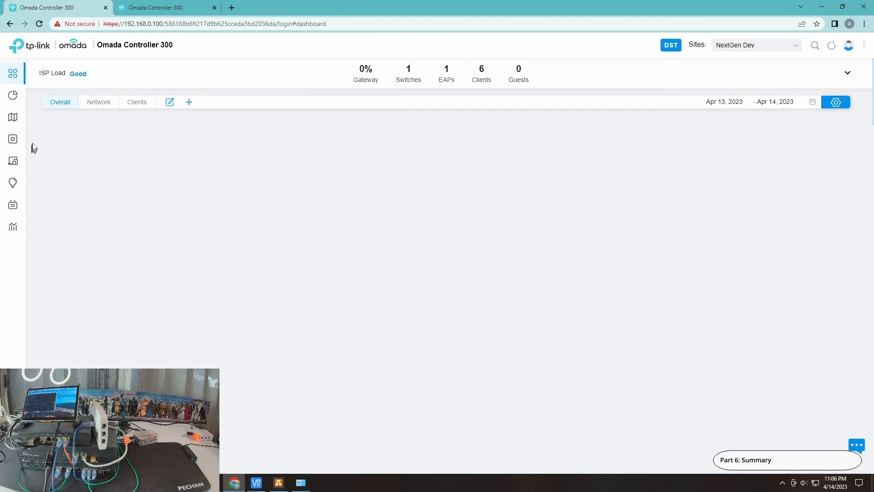
left_click(27, 144)
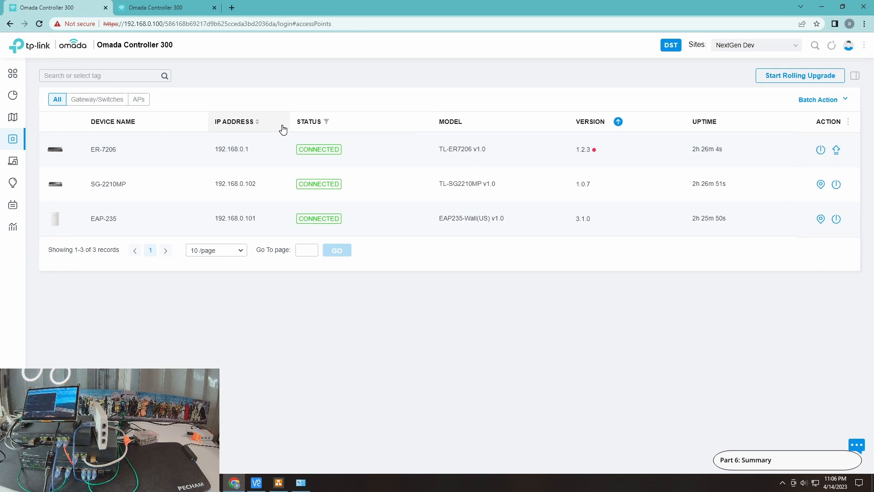
mouse_move(14, 410)
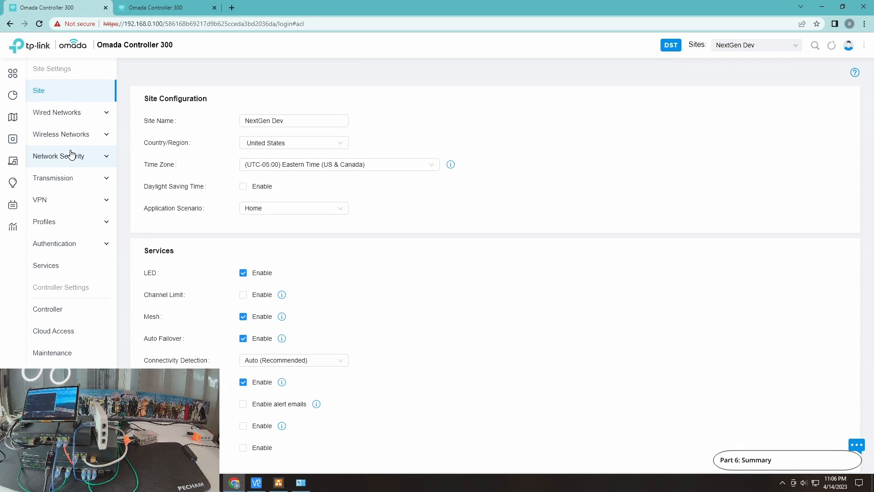
left_click(99, 151)
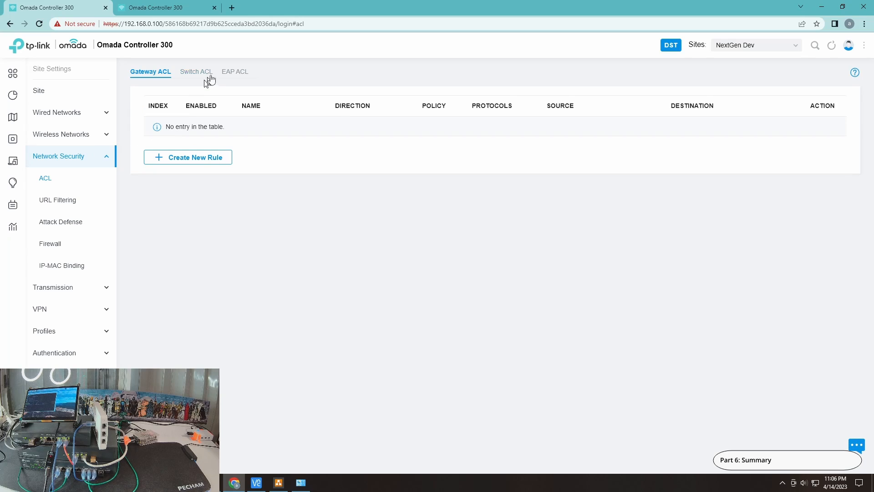
left_click(196, 71)
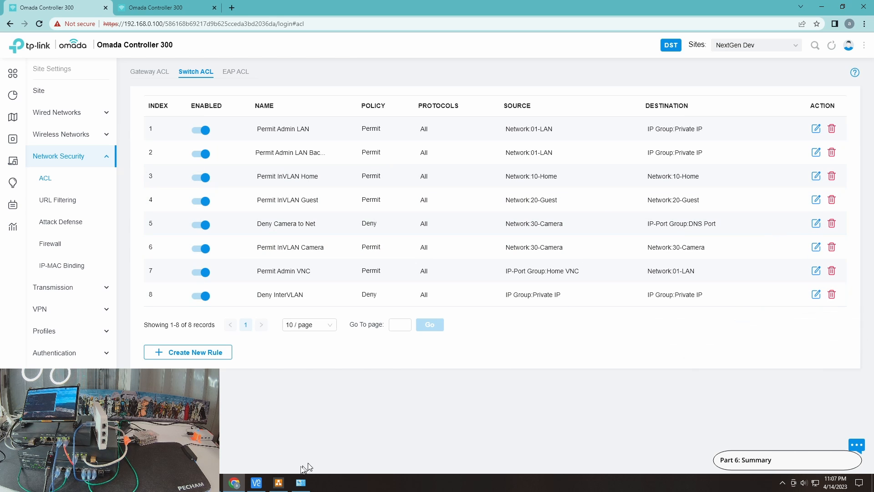
left_click(279, 482)
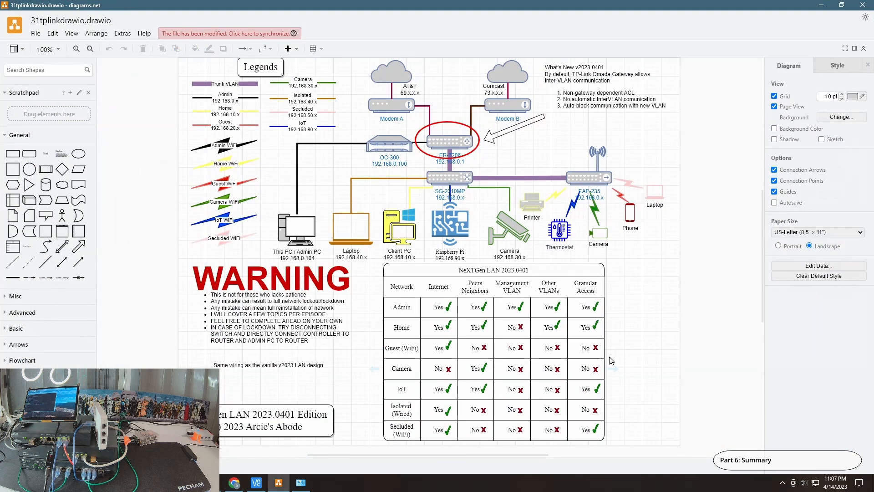